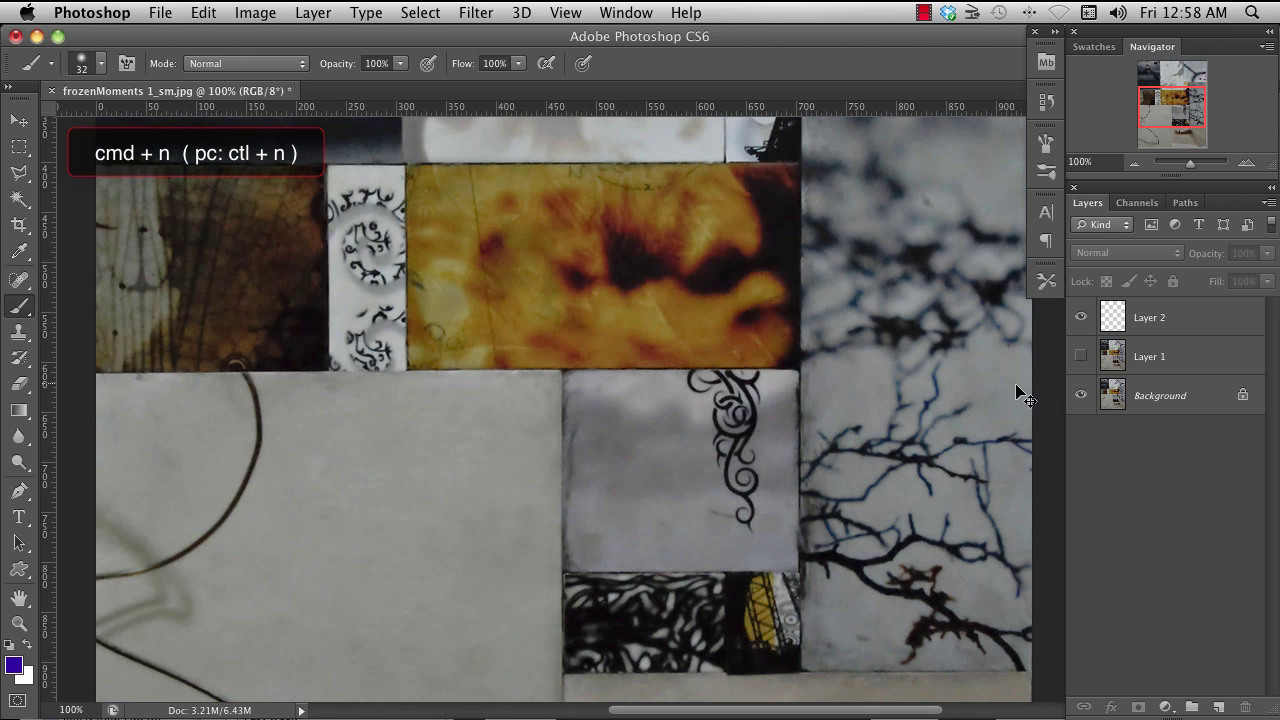
Step: Create a new document 1600 pixels wide by 1000 pixels high
key(super+n)
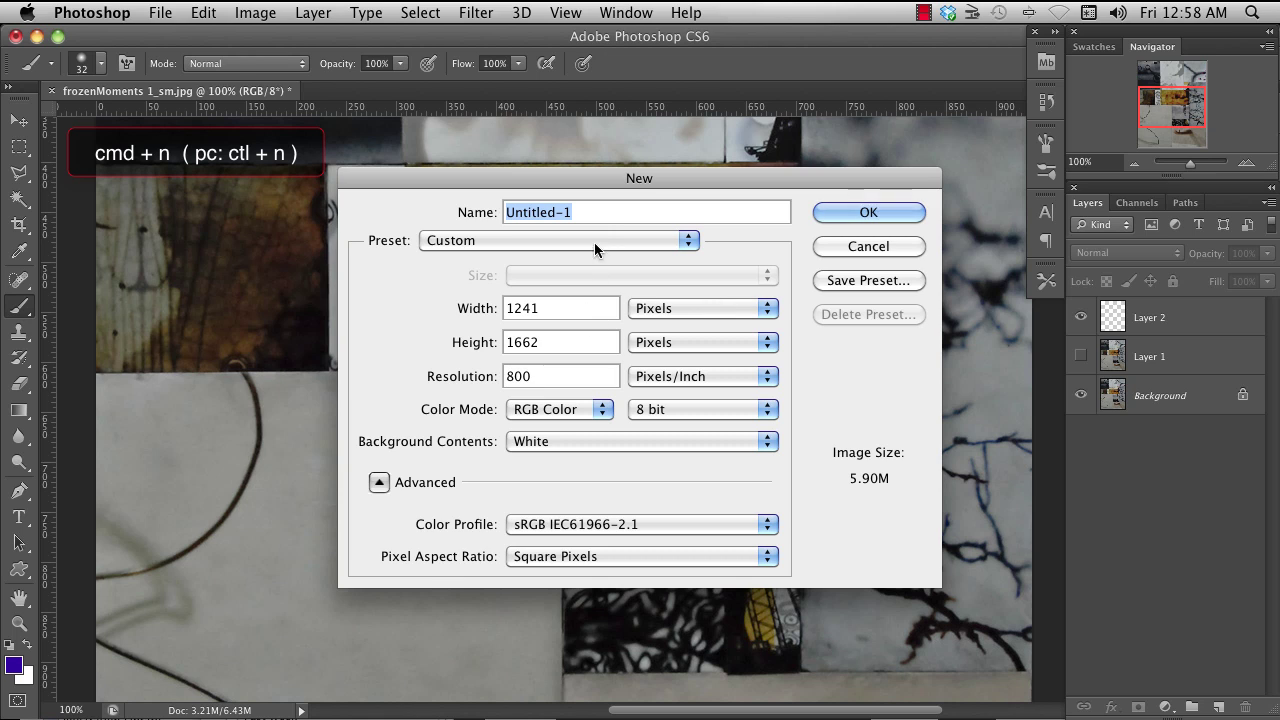
double_click(540, 308)
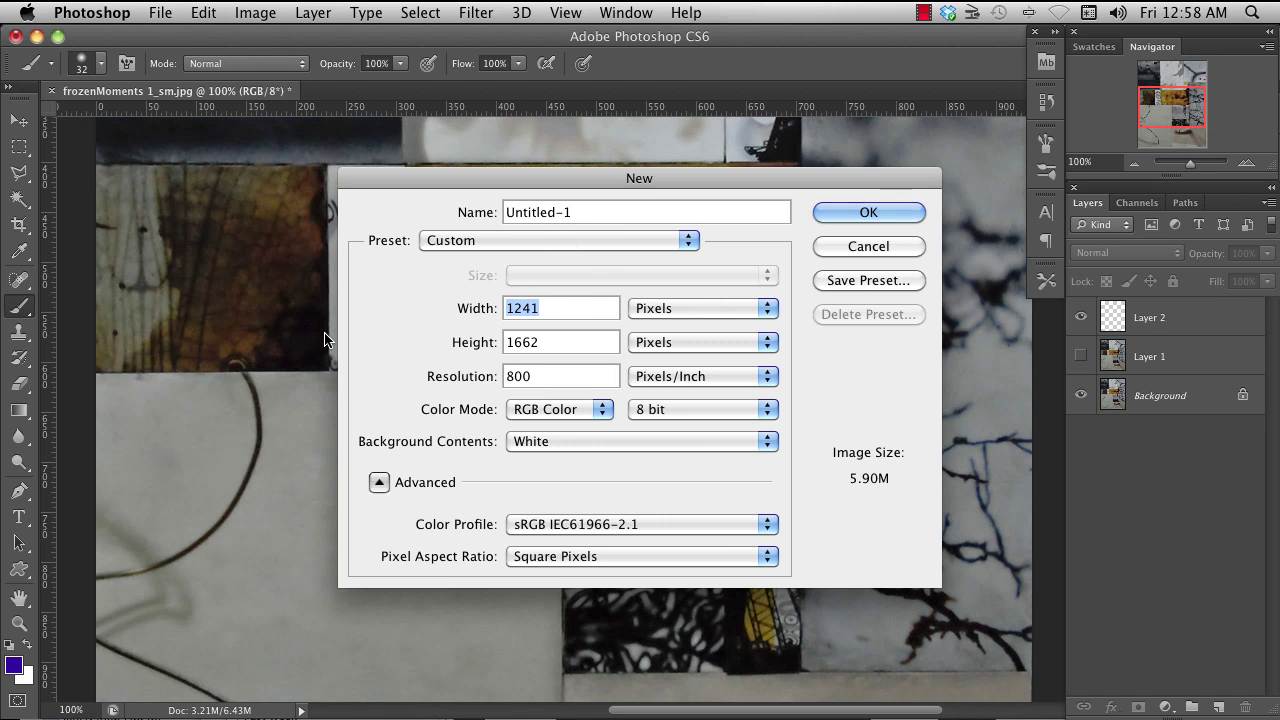
text(1600)
double_click(551, 342)
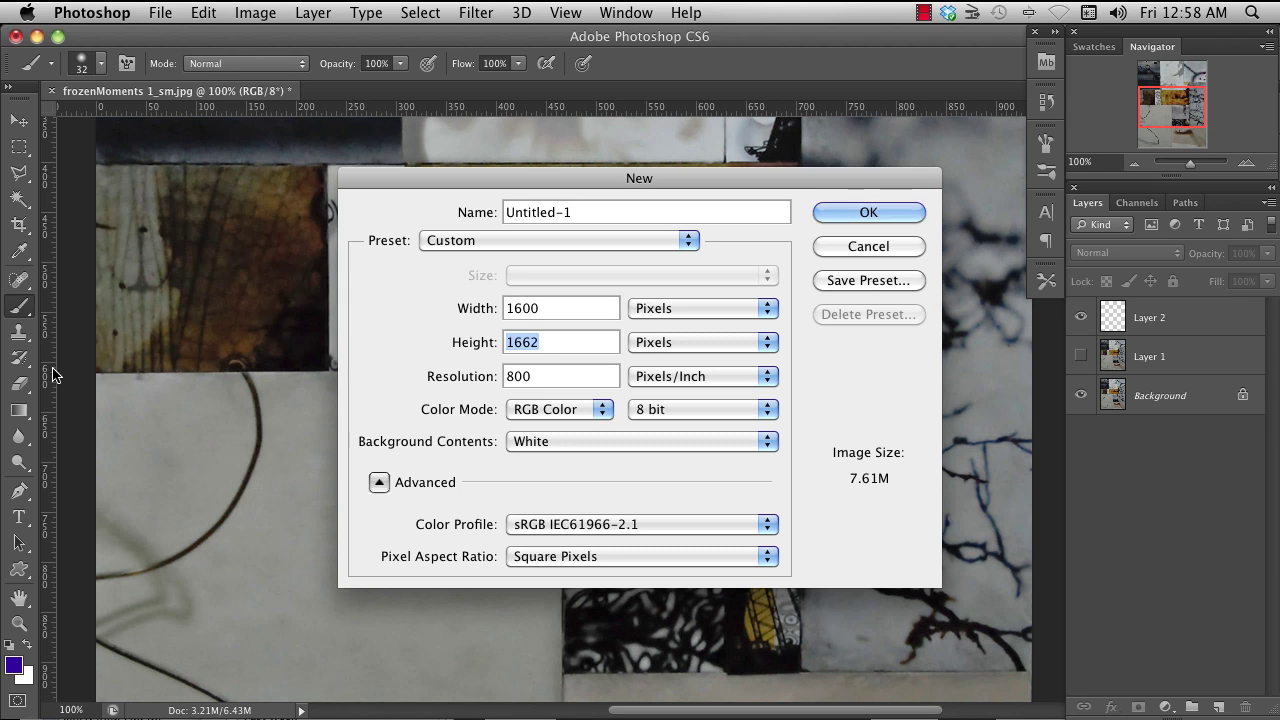
text(1000)
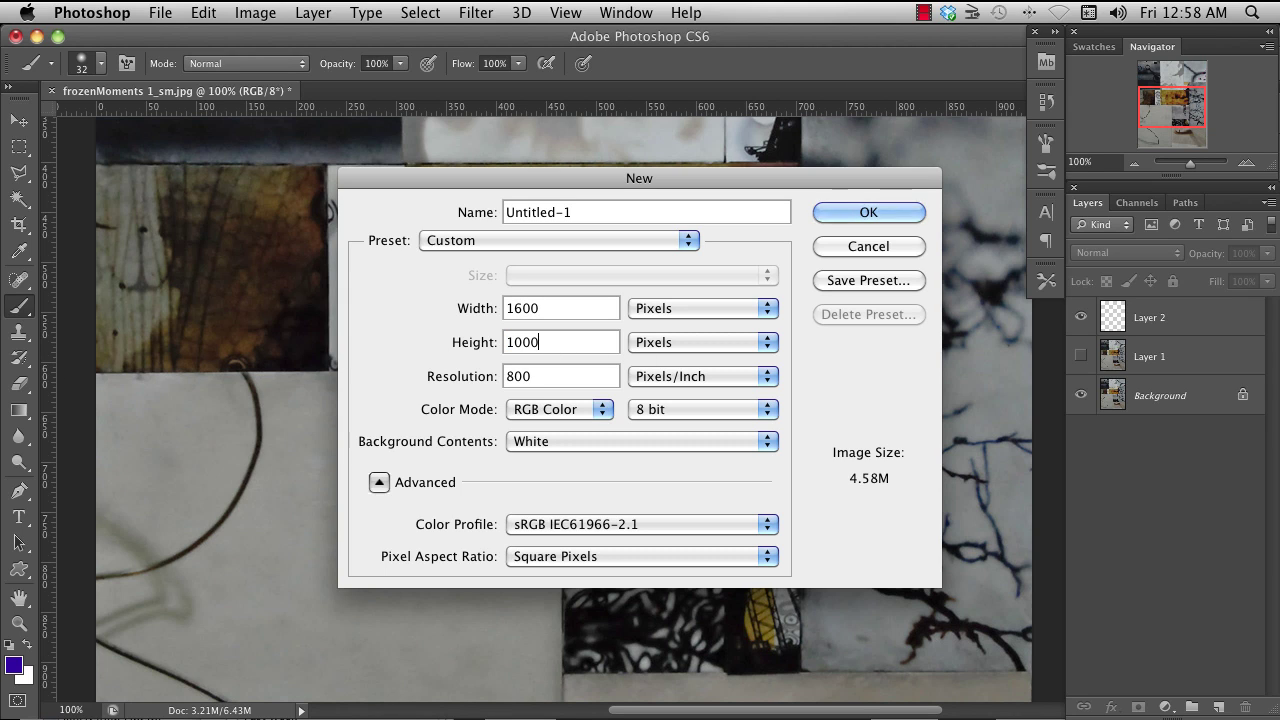
click(891, 206)
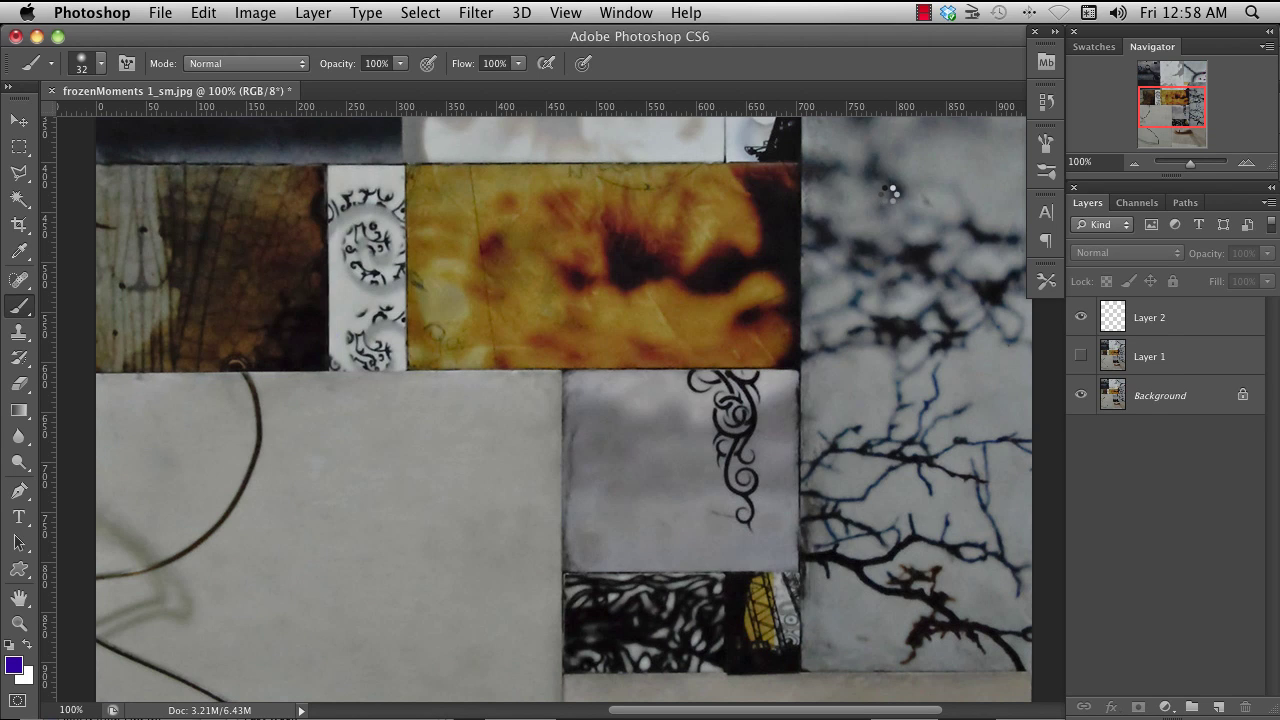
Step: Fit the canvas to the window, restore default black/white colours, and select the Brush tool
key(super+0)
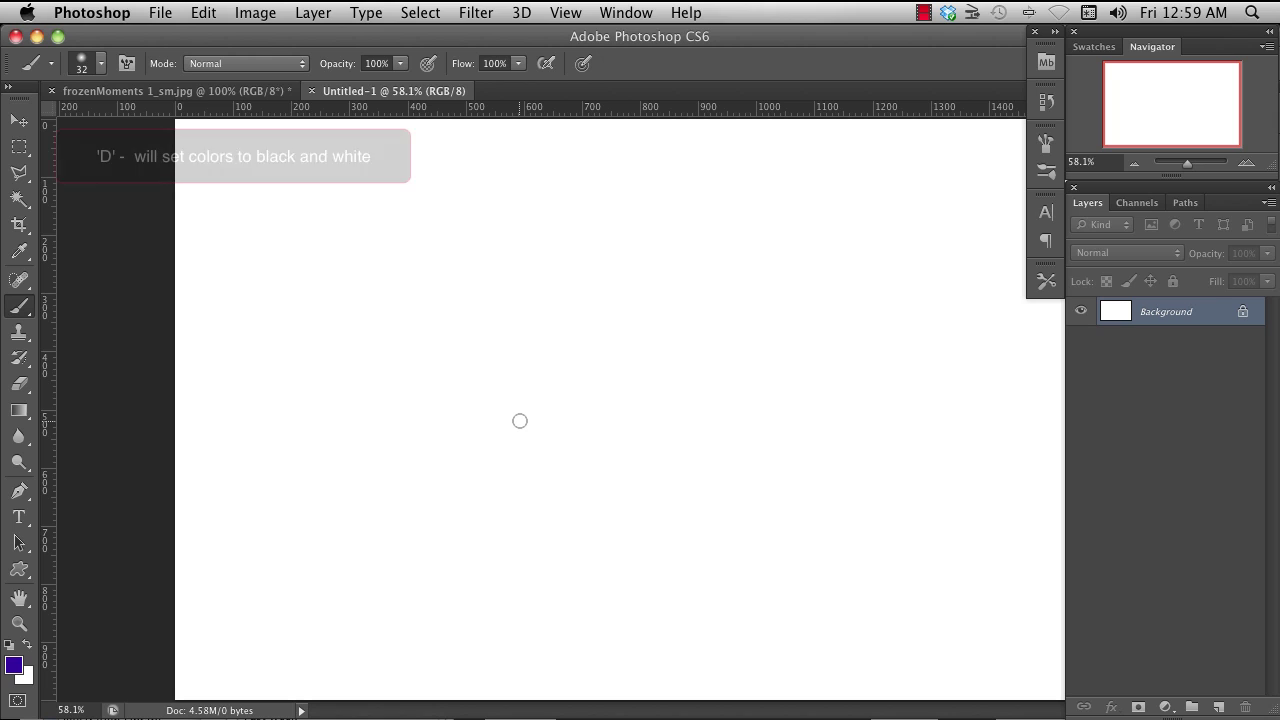
key(d)
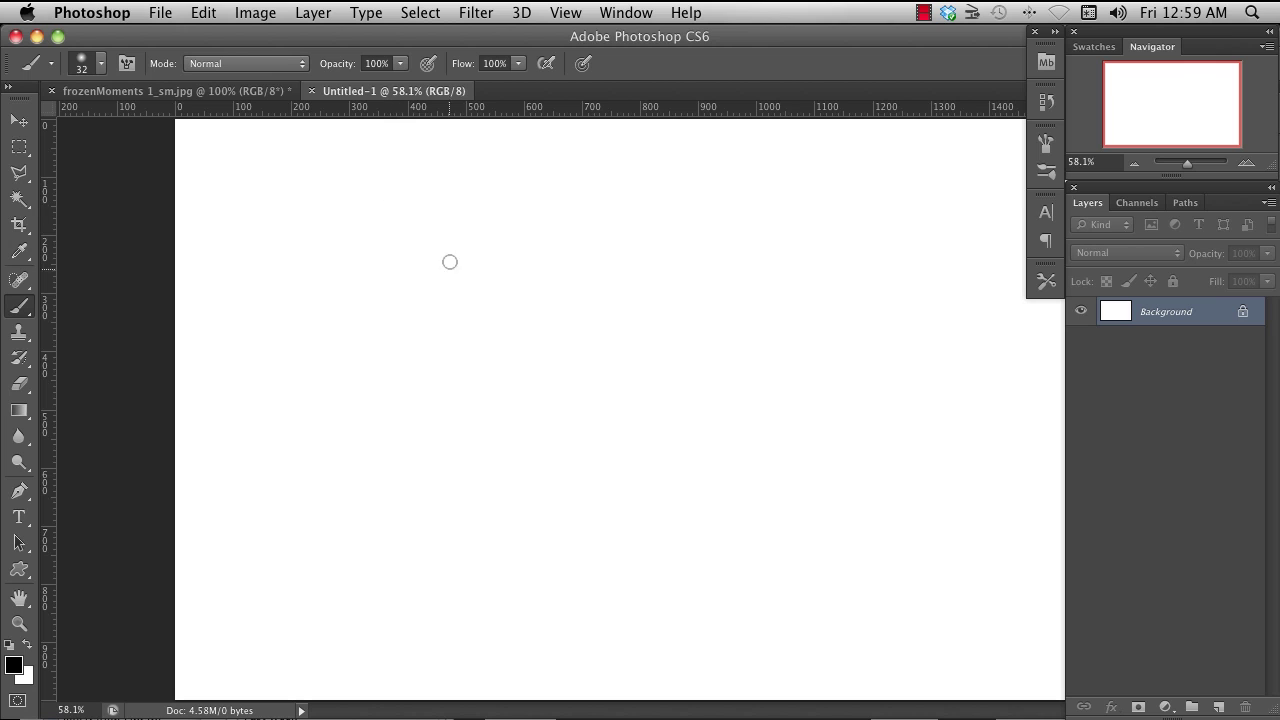
click(20, 310)
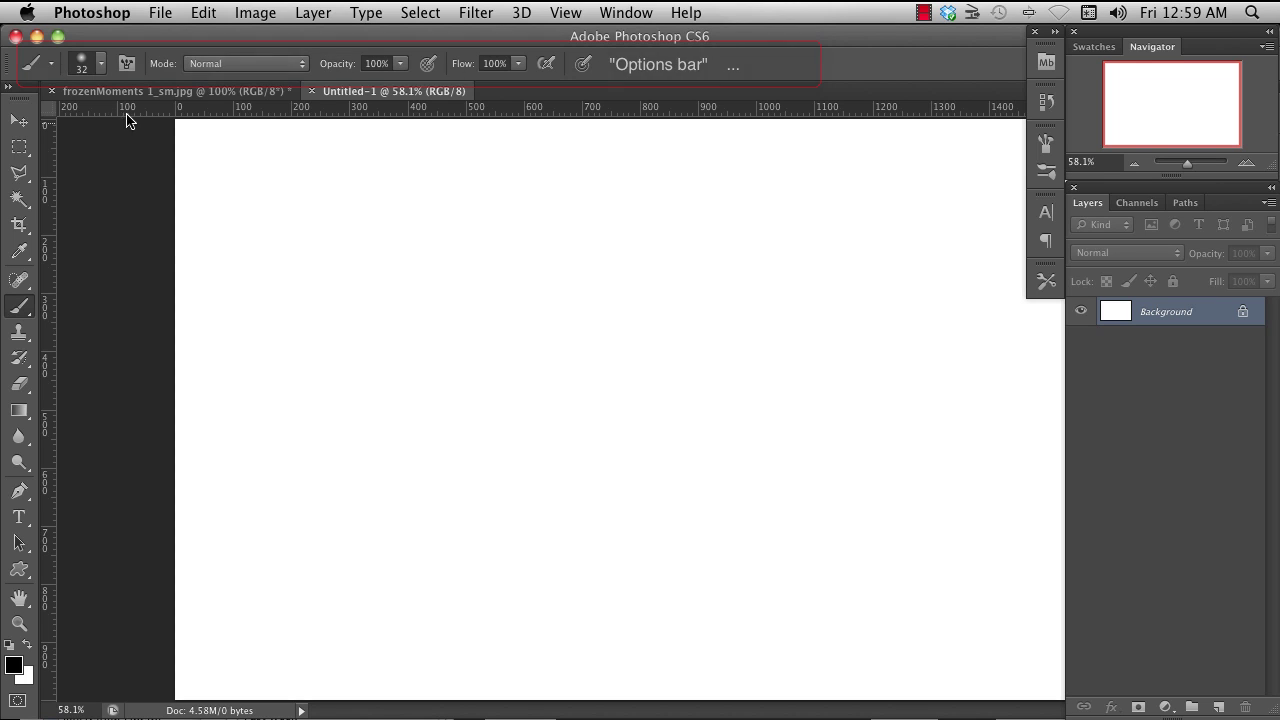
Step: Set the brush tip to 46 px with 11% hardness using the hard round preset
click(103, 65)
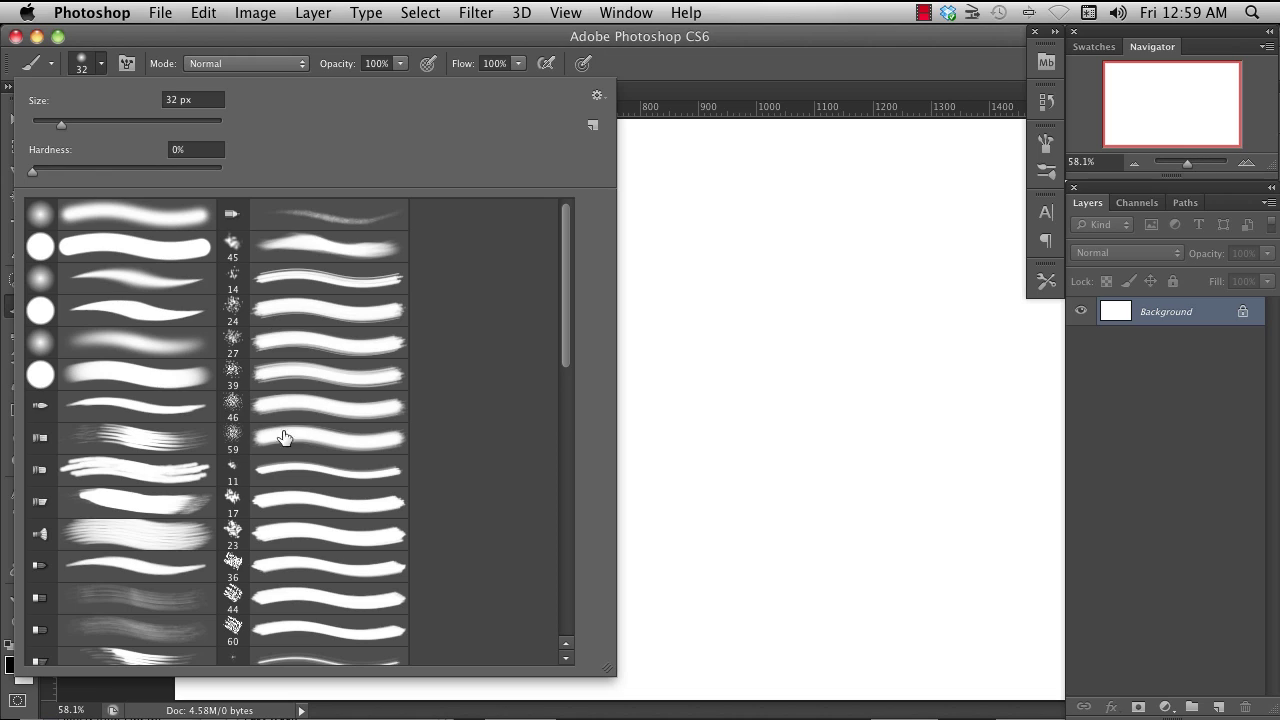
drag(65, 125, 61, 122)
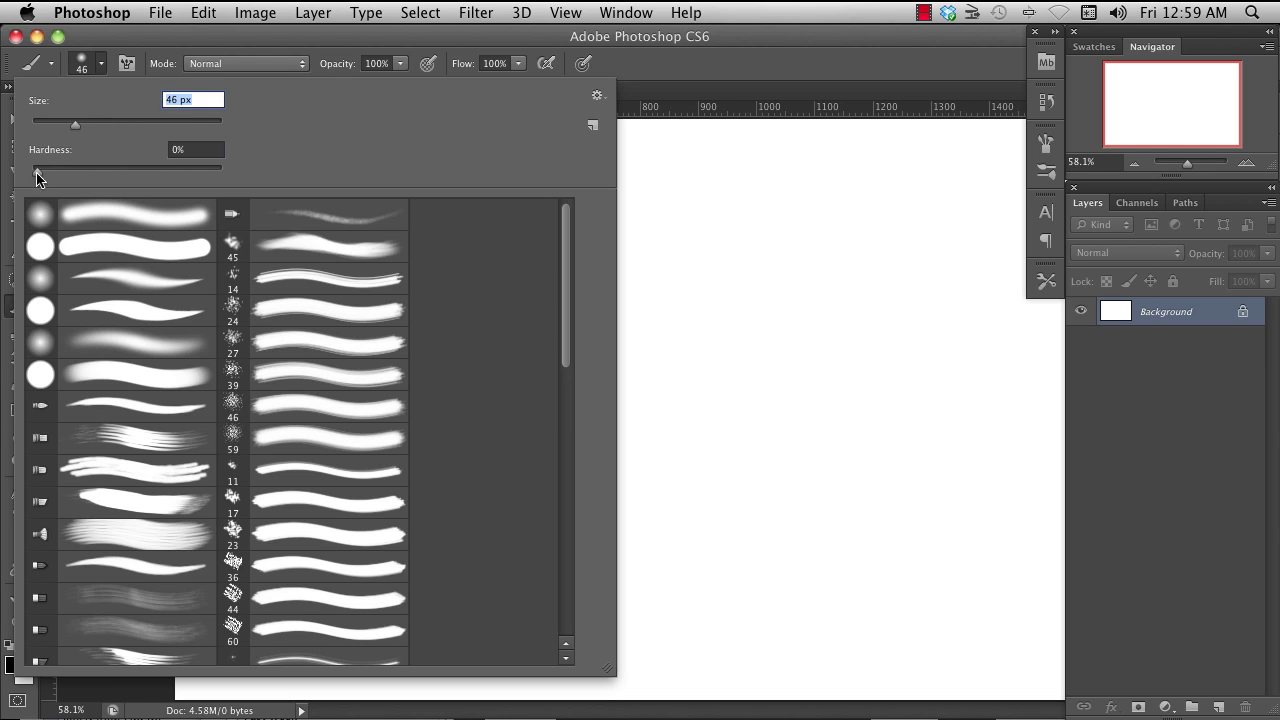
drag(38, 177, 97, 176)
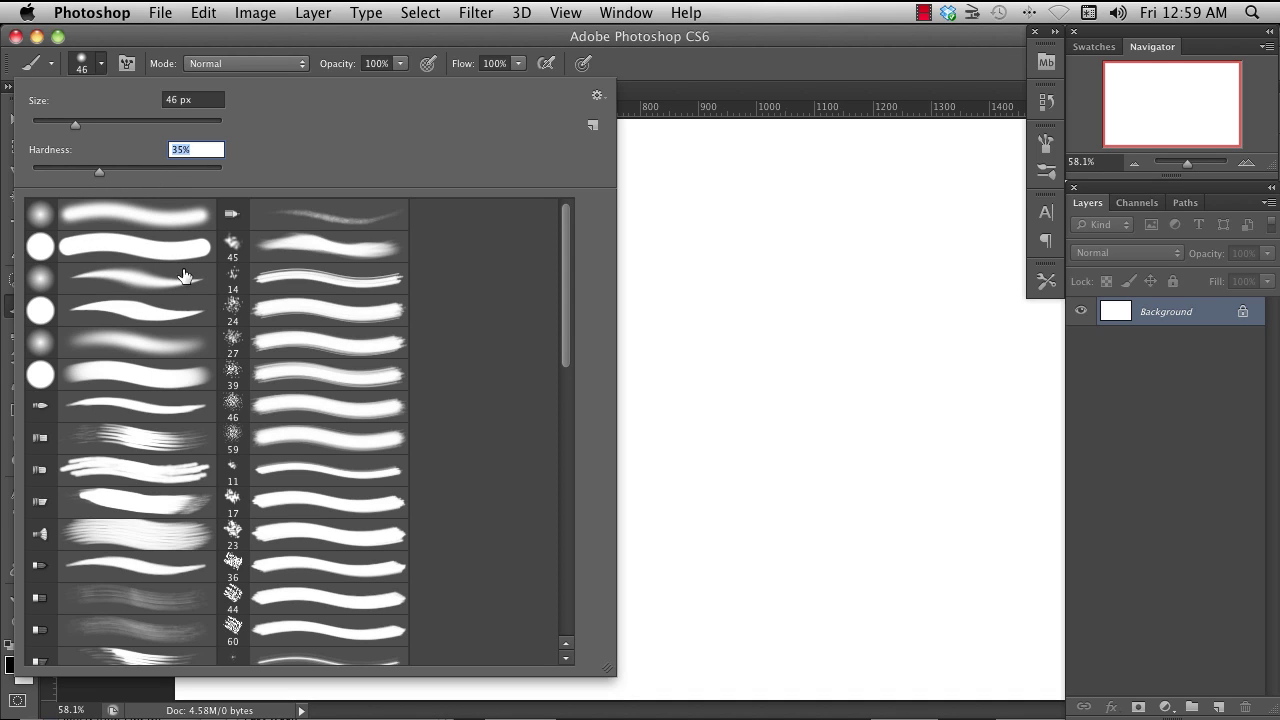
drag(80, 178, 53, 177)
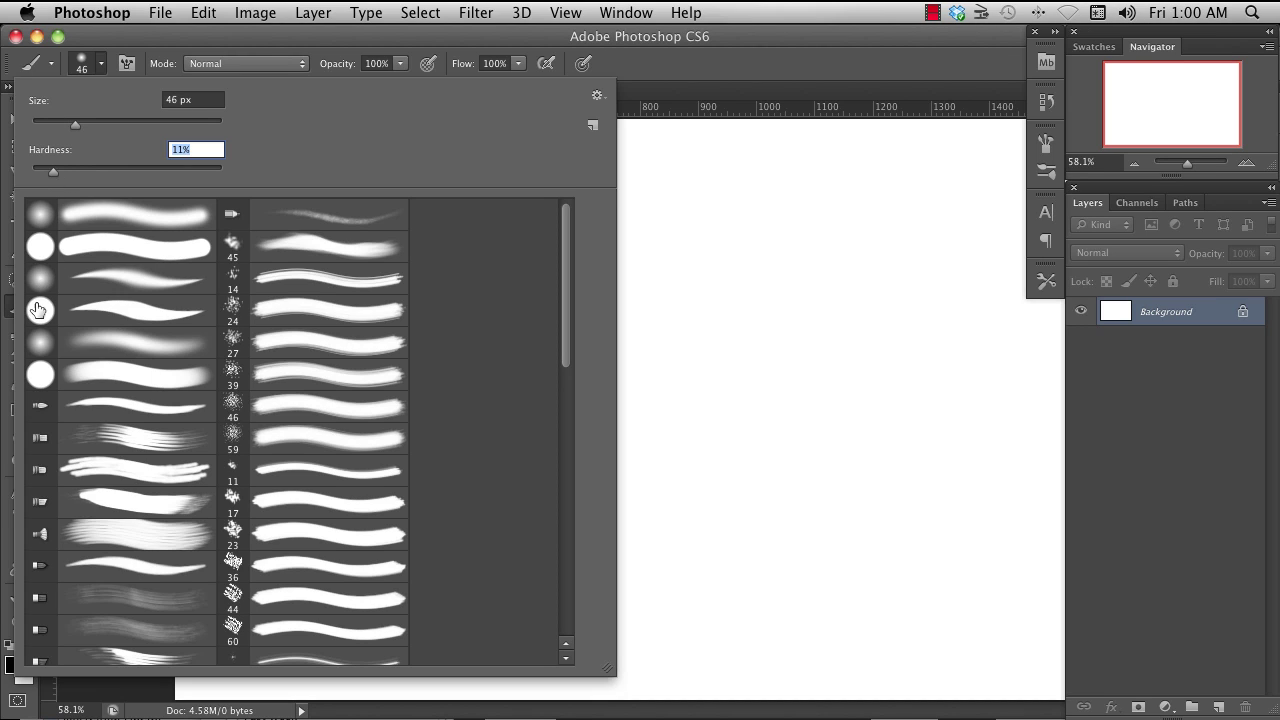
double_click(42, 250)
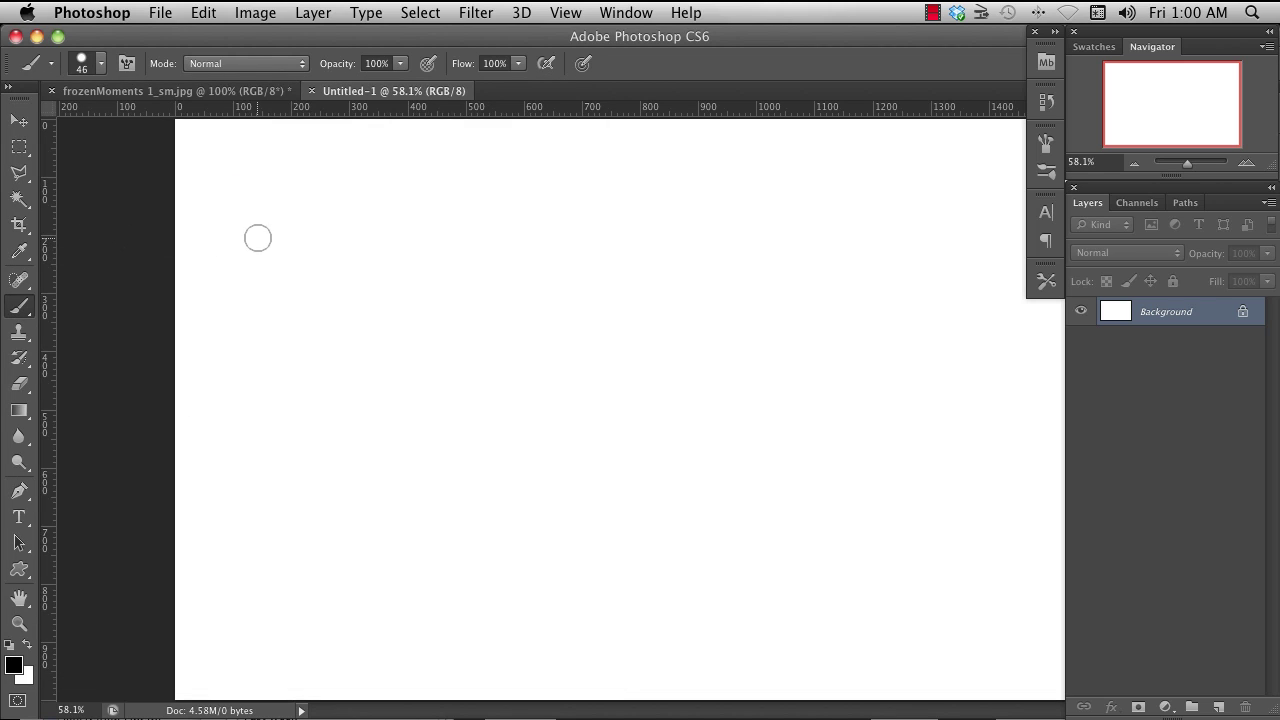
Step: Paint a thin hard black '2' stroke, then a 148 px, 31%-hardness soft Z stroke
mouse_move(258, 233)
mouse_down()
mouse_move(448, 272)
mouse_move(546, 389)
mouse_move(580, 400)
mouse_up()
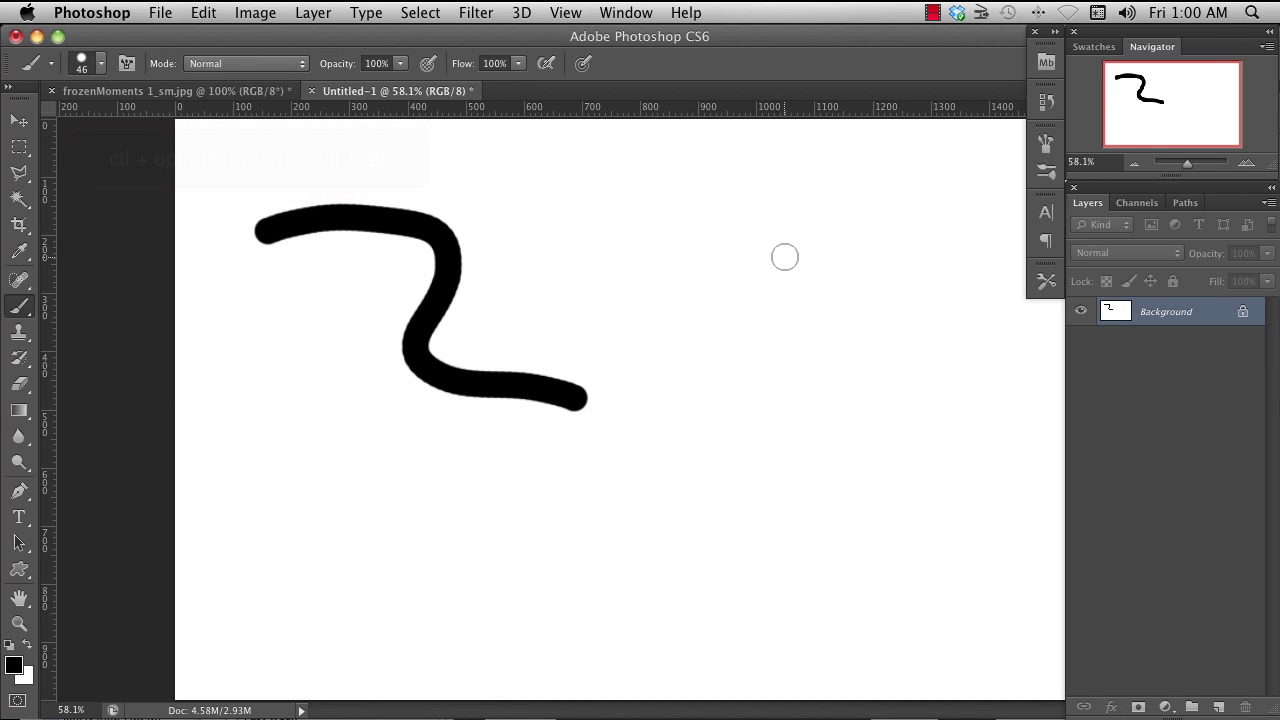
mouse_move(782, 257)
mouse_down()
mouse_move(763, 266)
mouse_move(897, 263)
mouse_move(848, 263)
mouse_move(840, 311)
mouse_up()
mouse_move(829, 398)
mouse_down()
mouse_move(838, 255)
mouse_move(818, 108)
mouse_move(809, 254)
mouse_move(971, 171)
mouse_move(726, 274)
mouse_move(668, 360)
mouse_up()
drag(600, 257, 878, 448)
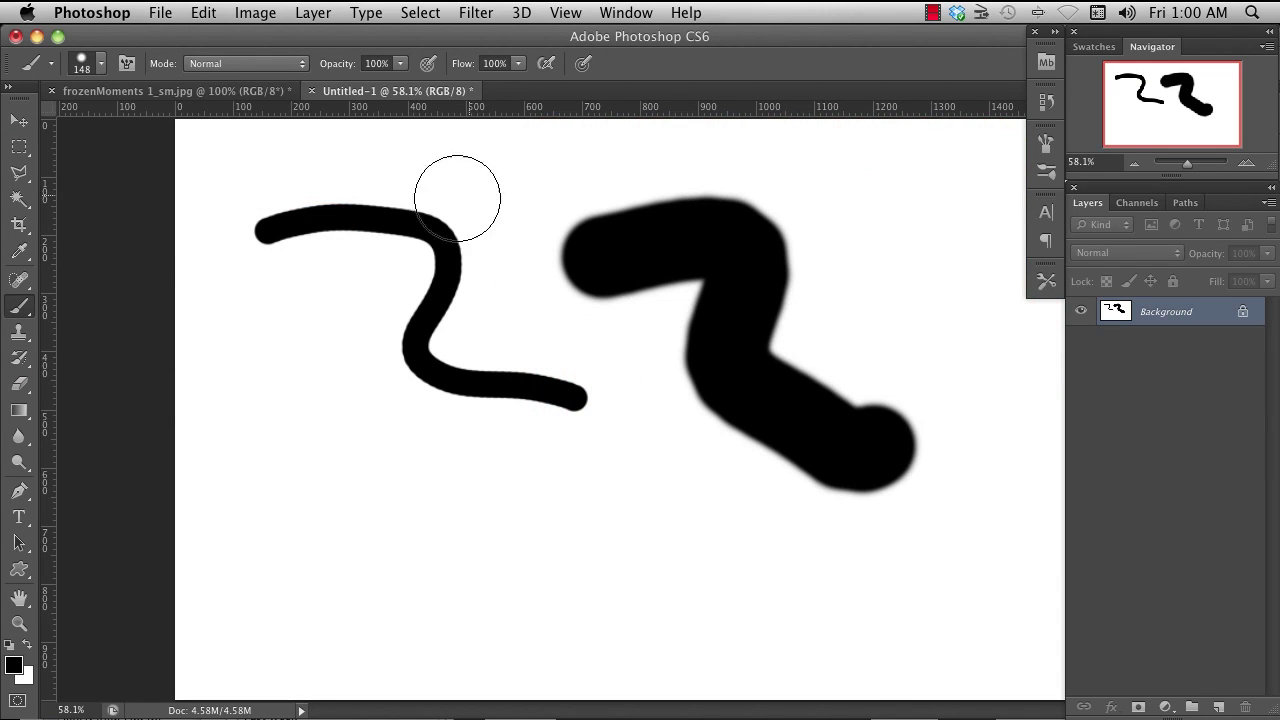
Step: Review the Brush Tip Shape settings in the Brush panel, then close it
click(126, 64)
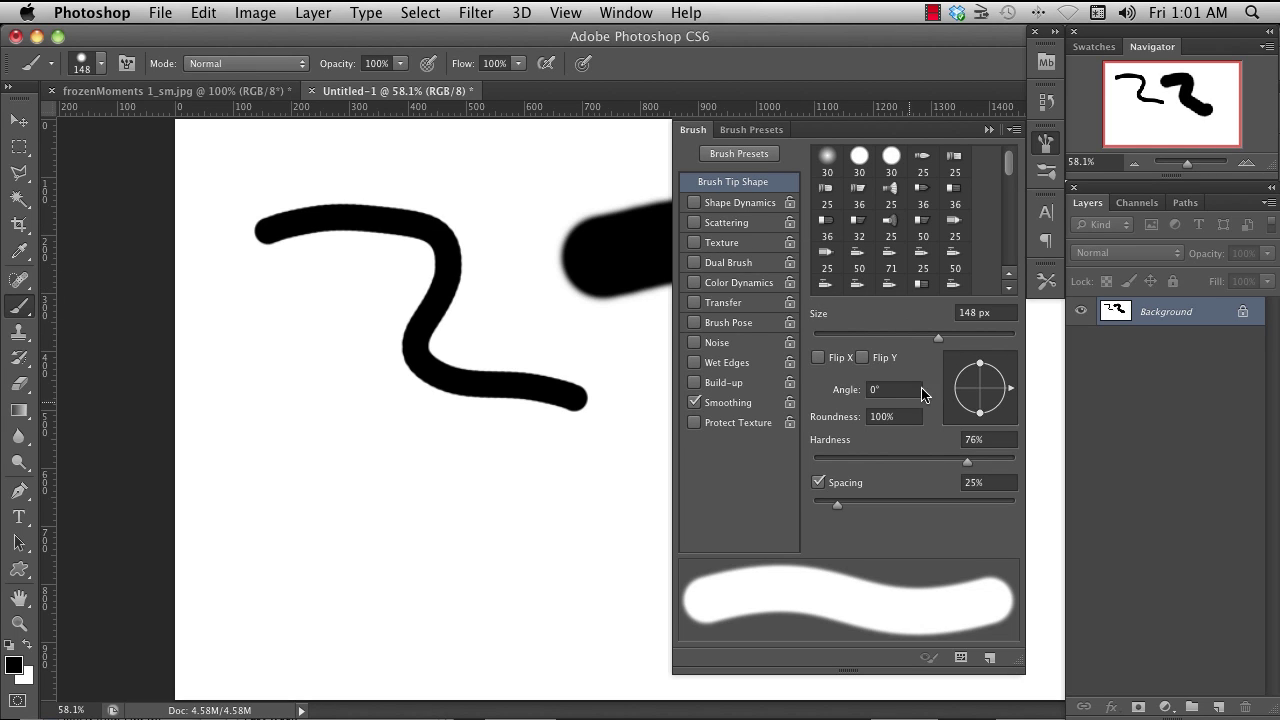
click(989, 133)
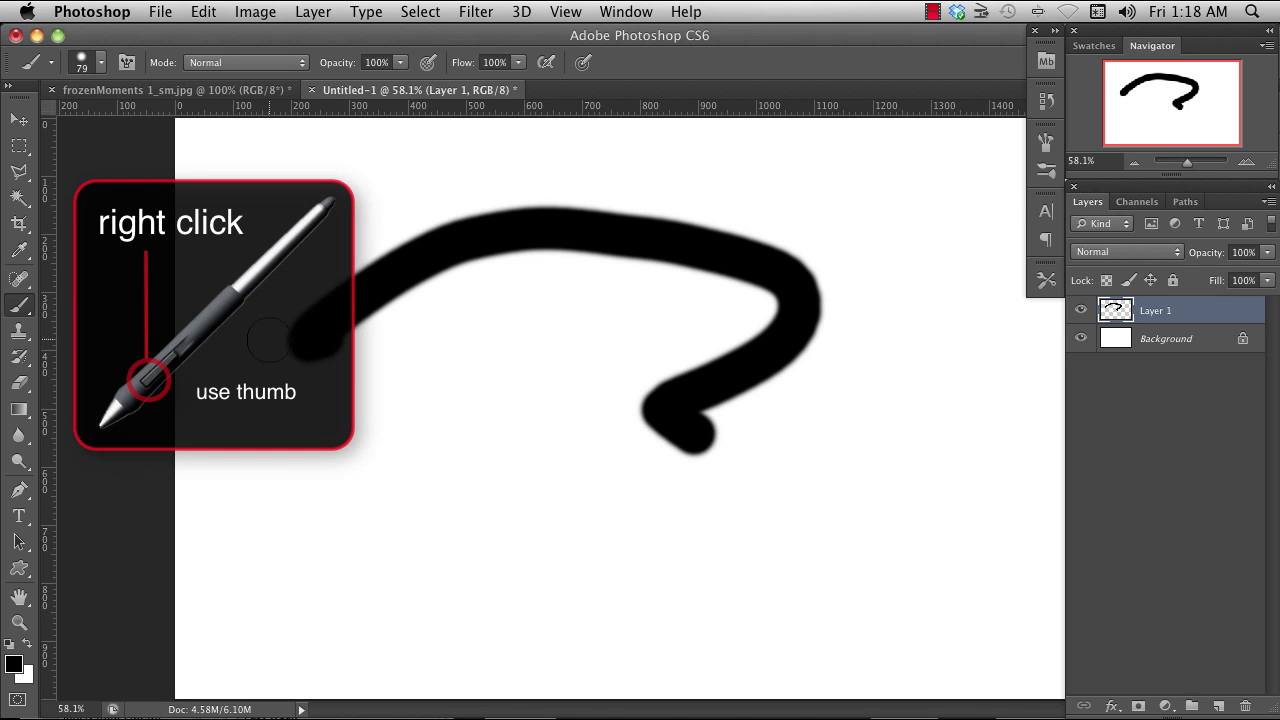
Step: With the 44 px textured preset paint two curving strokes, then a broad 195 px diagonal
right_click(472, 287)
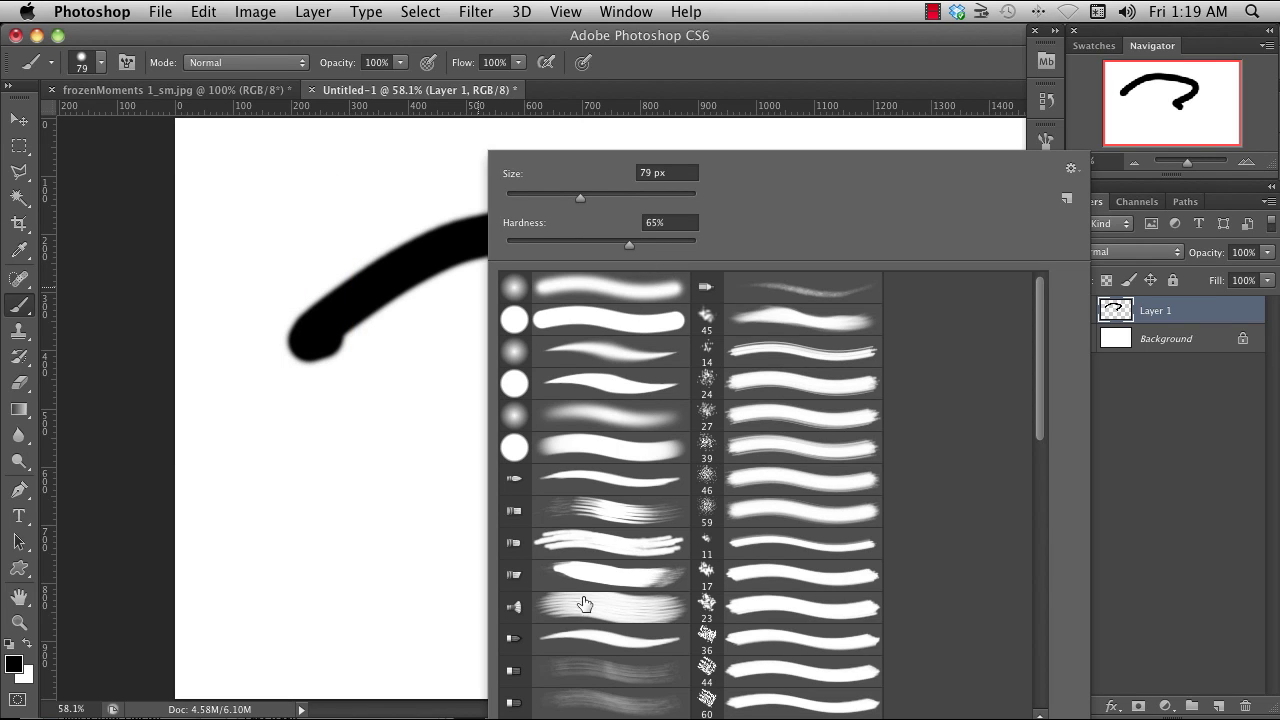
drag(1040, 341, 1041, 411)
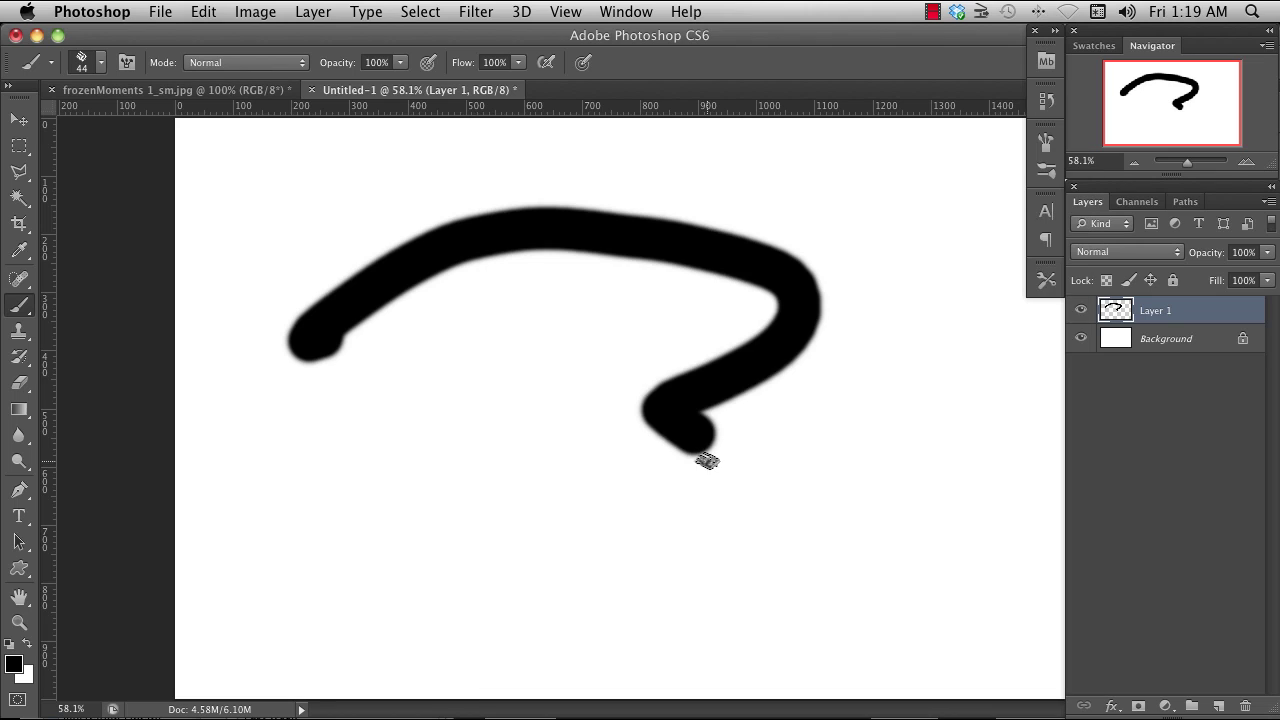
double_click(707, 462)
mouse_move(350, 462)
mouse_down()
mouse_move(528, 370)
mouse_move(540, 437)
mouse_move(660, 505)
mouse_up()
mouse_move(925, 192)
mouse_down()
mouse_move(891, 333)
mouse_move(678, 515)
mouse_up()
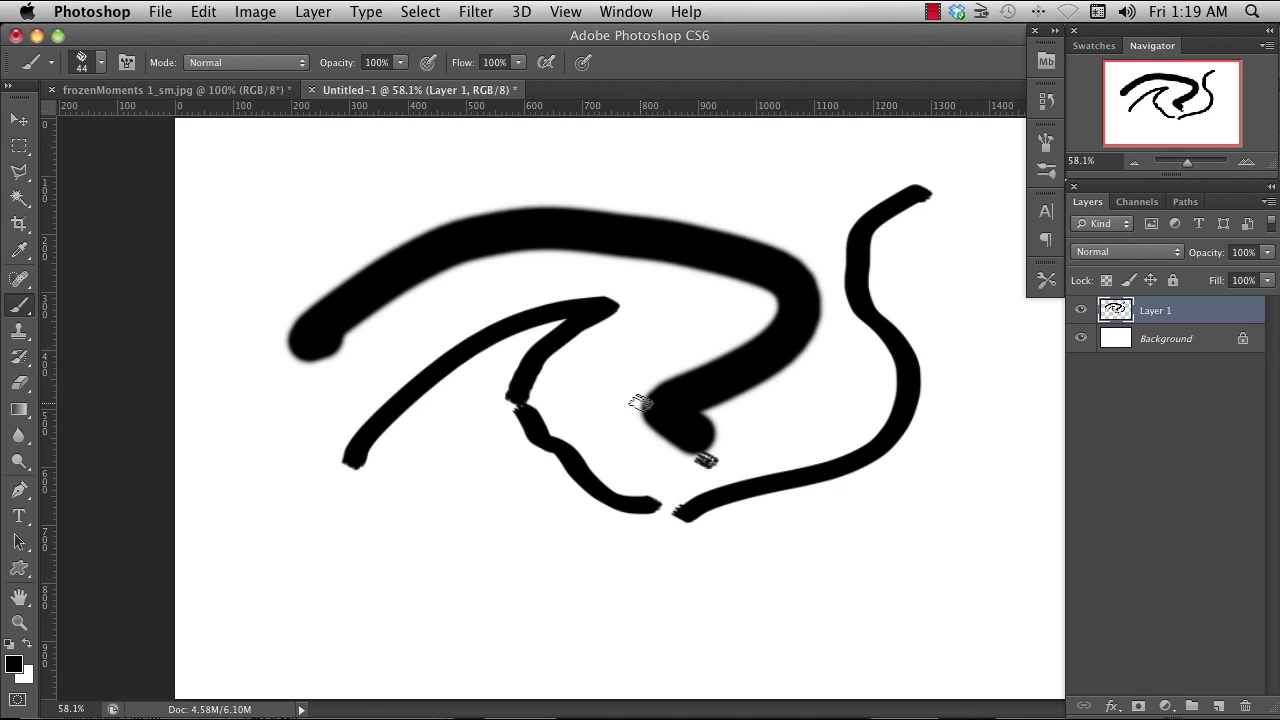
mouse_move(614, 397)
mouse_down()
mouse_move(628, 374)
mouse_move(714, 351)
mouse_move(679, 357)
mouse_up()
mouse_move(710, 288)
mouse_down()
mouse_move(606, 329)
mouse_move(506, 463)
mouse_move(405, 540)
mouse_move(418, 556)
mouse_up()
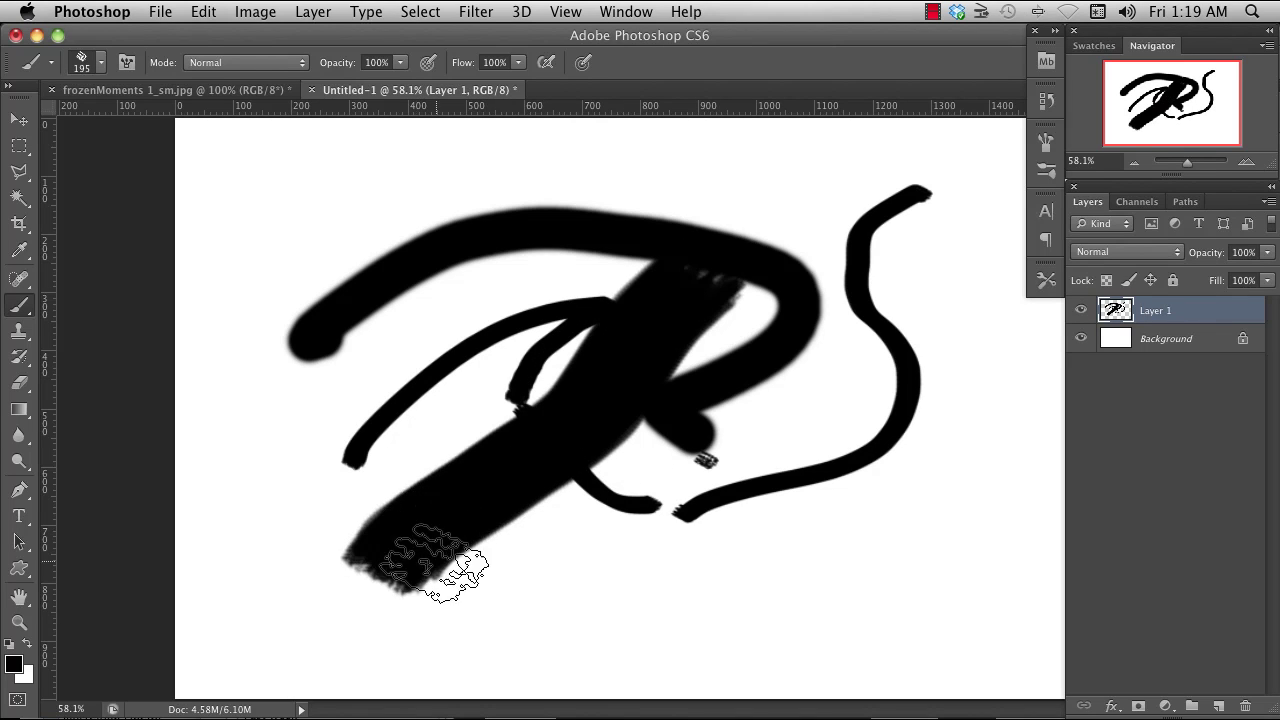
Step: Lower brush flow to 35% and paint three grey bristle strokes across the canvas
click(519, 63)
drag(521, 81, 457, 87)
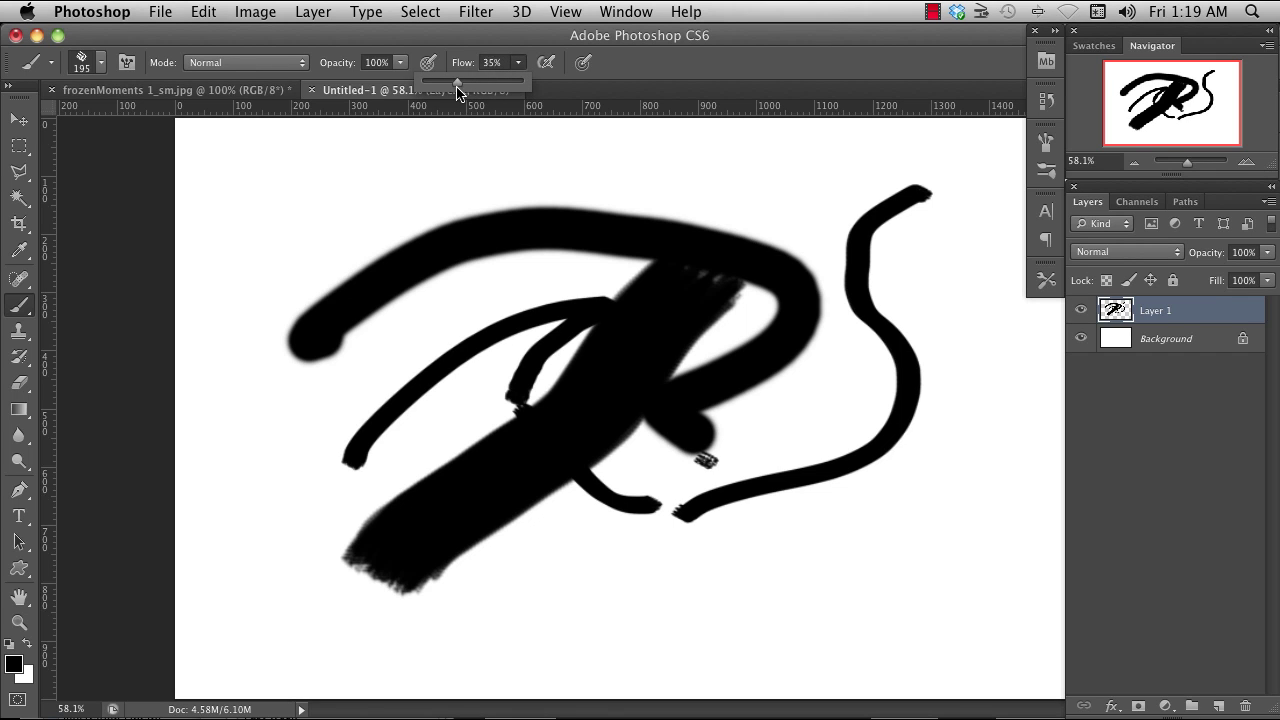
mouse_move(917, 322)
mouse_down()
mouse_move(861, 432)
mouse_move(674, 482)
mouse_move(524, 547)
mouse_move(520, 585)
mouse_up()
drag(678, 606, 940, 515)
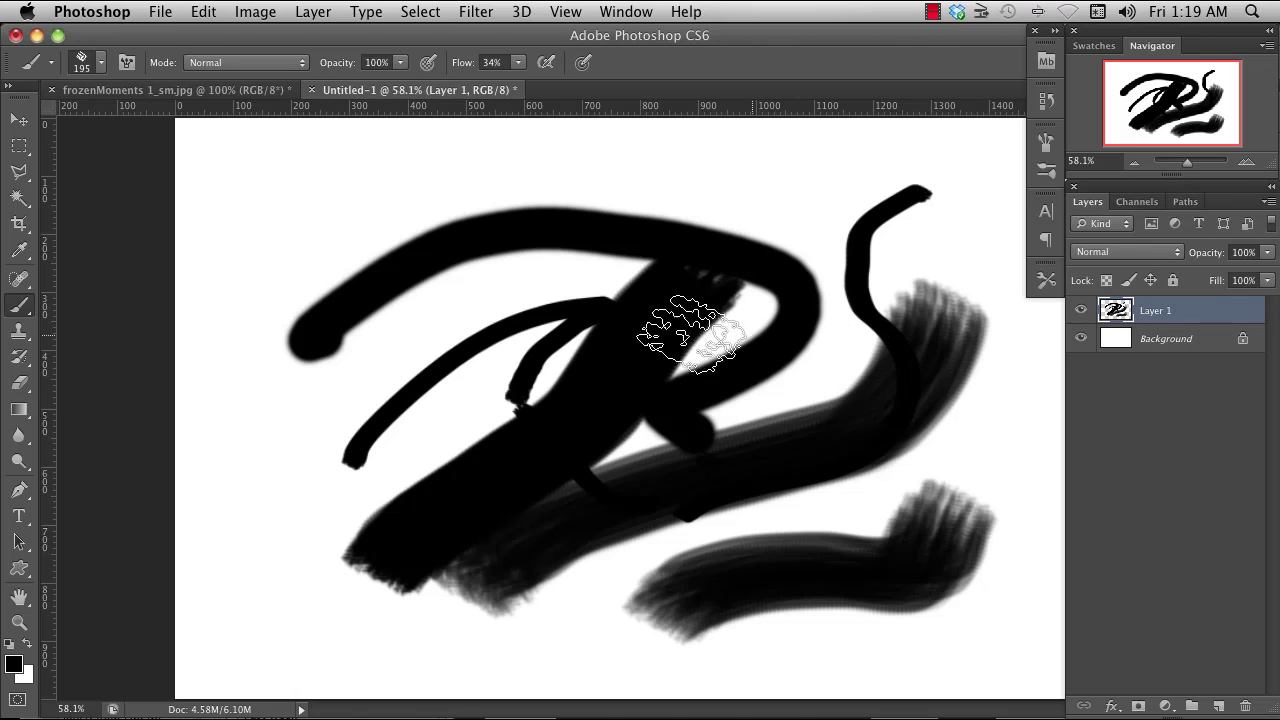
mouse_move(556, 215)
mouse_down()
mouse_move(481, 210)
mouse_move(345, 325)
mouse_up()
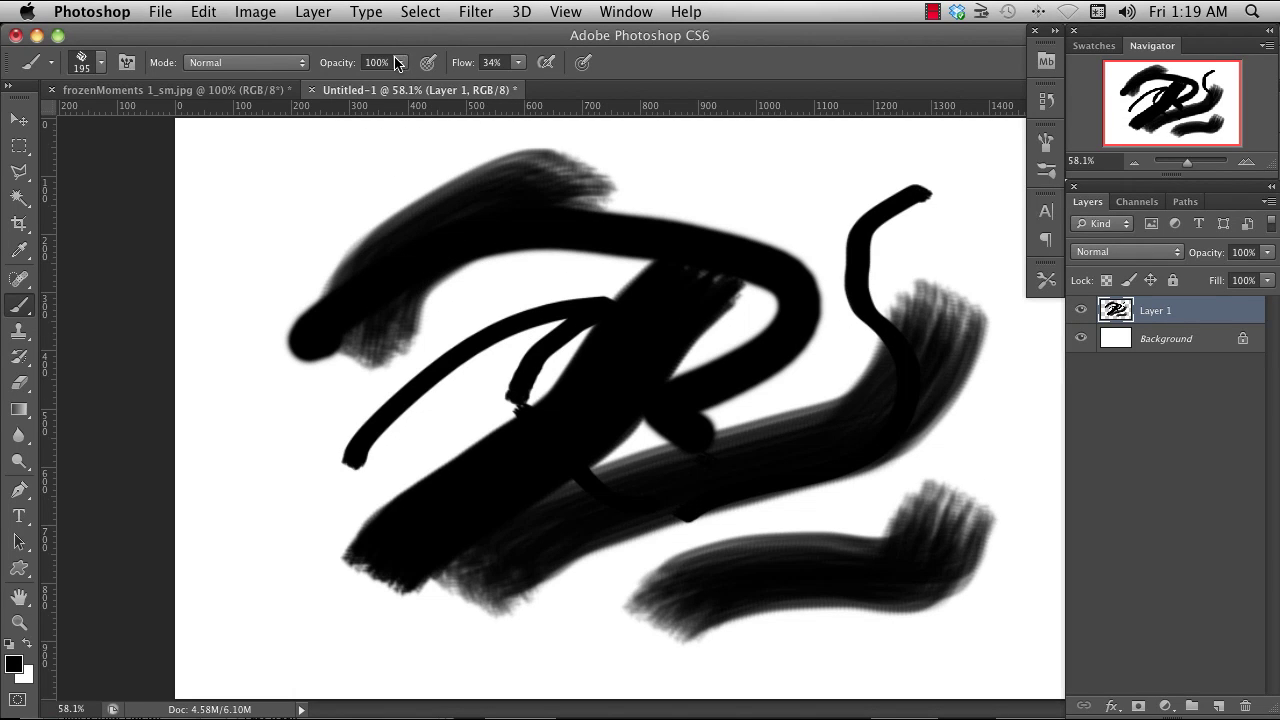
Step: Paint another grey stroke, then two white bristle strokes over the black marks
click(398, 62)
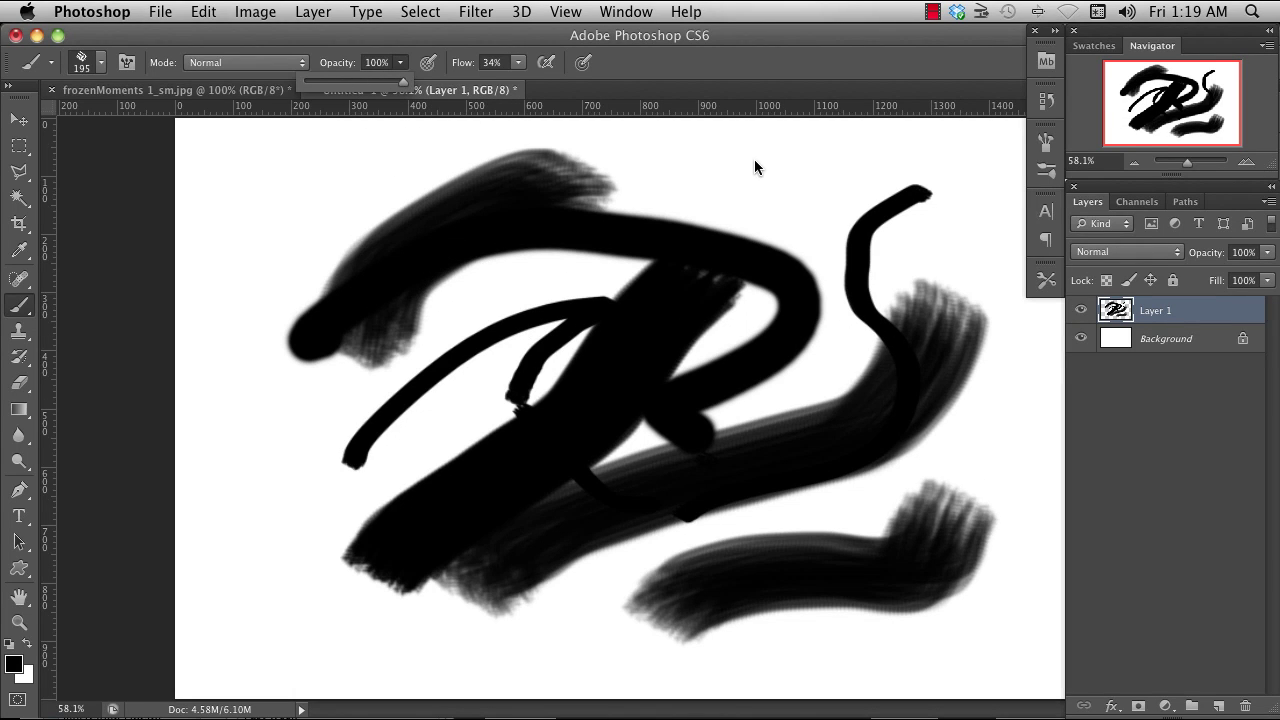
mouse_move(805, 162)
mouse_down()
mouse_move(586, 275)
mouse_move(343, 371)
mouse_up()
key(x)
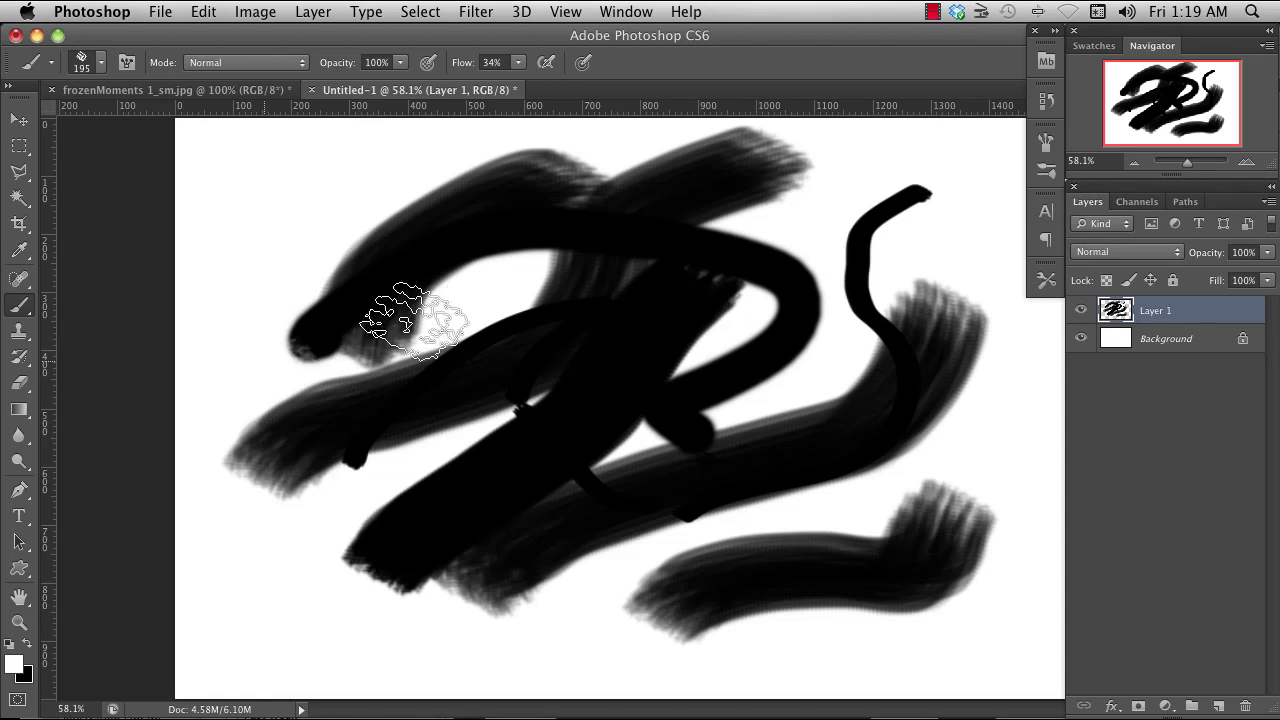
mouse_move(413, 320)
mouse_down()
mouse_move(729, 251)
mouse_move(630, 170)
mouse_up()
mouse_move(443, 529)
mouse_down()
mouse_move(771, 484)
mouse_move(888, 400)
mouse_up()
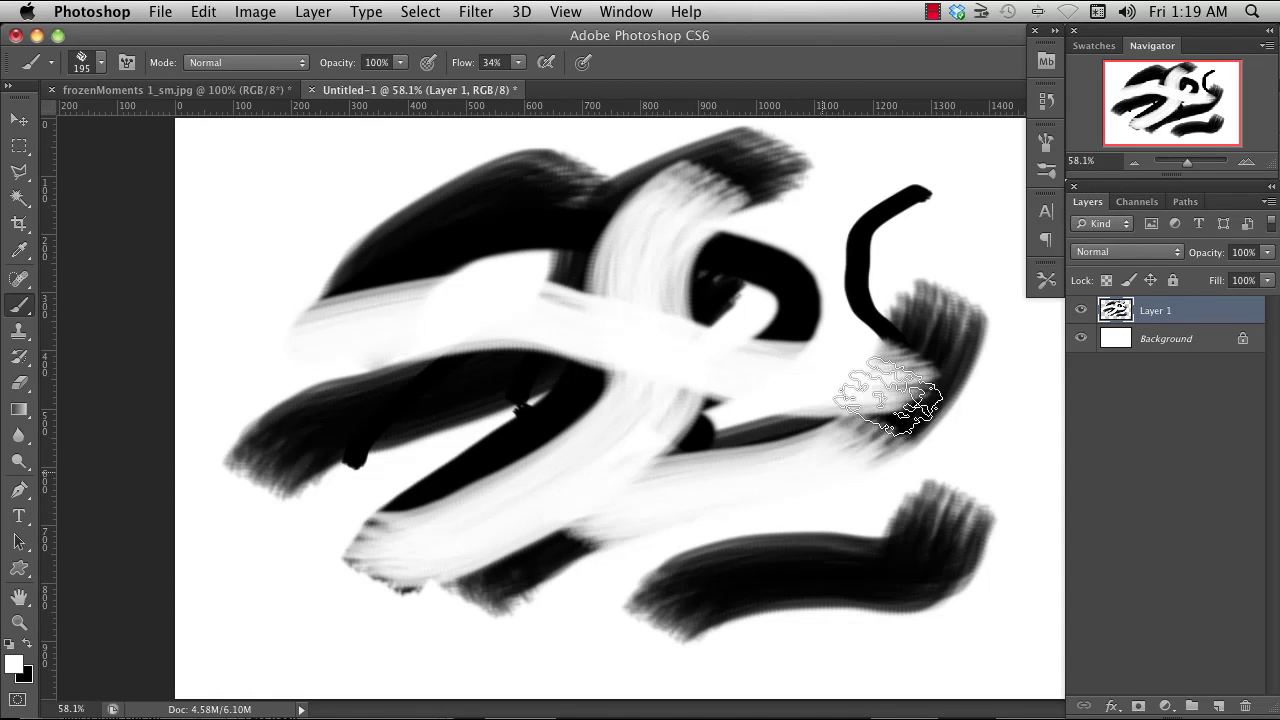
Step: Paint faint black strokes at 39% opacity, then set flow to 50% and opacity to 42%
click(518, 62)
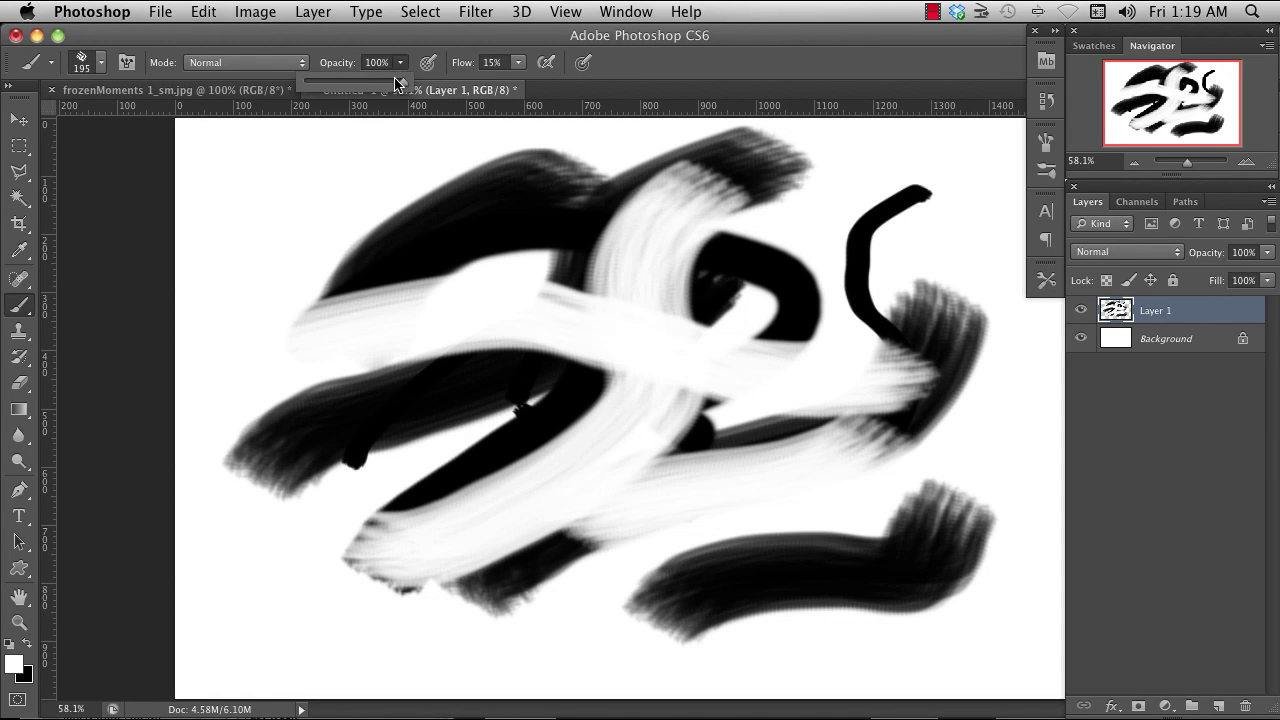
key(3)
key(9)
mouse_move(422, 205)
mouse_down()
mouse_move(449, 243)
mouse_move(571, 200)
mouse_up()
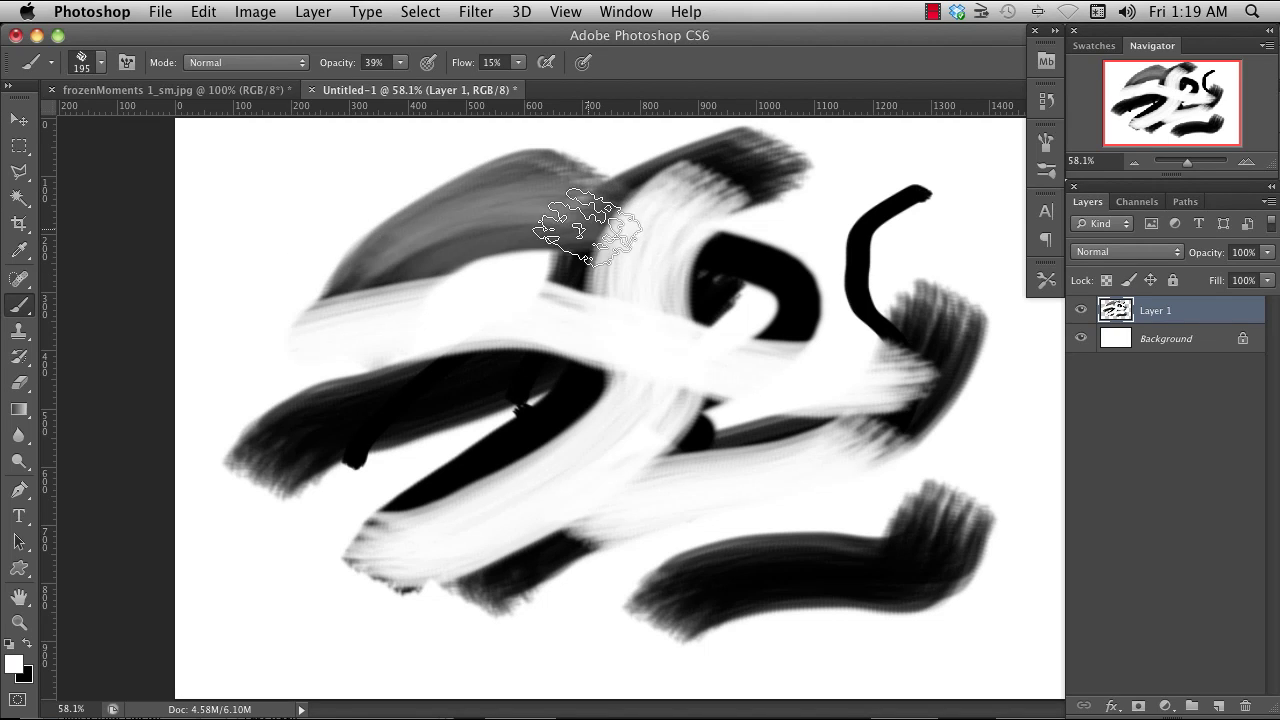
key(x)
drag(371, 194, 220, 262)
mouse_move(433, 225)
mouse_down()
mouse_move(286, 382)
mouse_move(508, 203)
mouse_move(266, 598)
mouse_move(341, 570)
mouse_move(480, 610)
mouse_up()
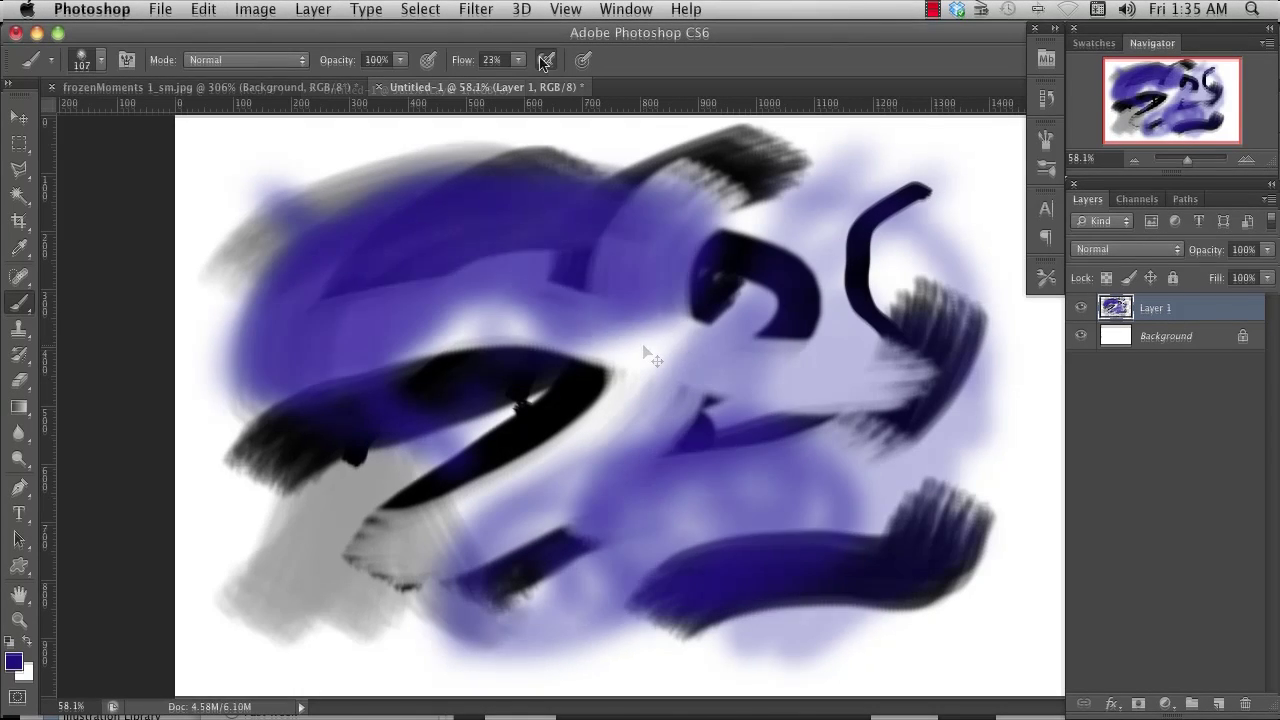
drag(518, 61, 547, 80)
drag(400, 59, 346, 80)
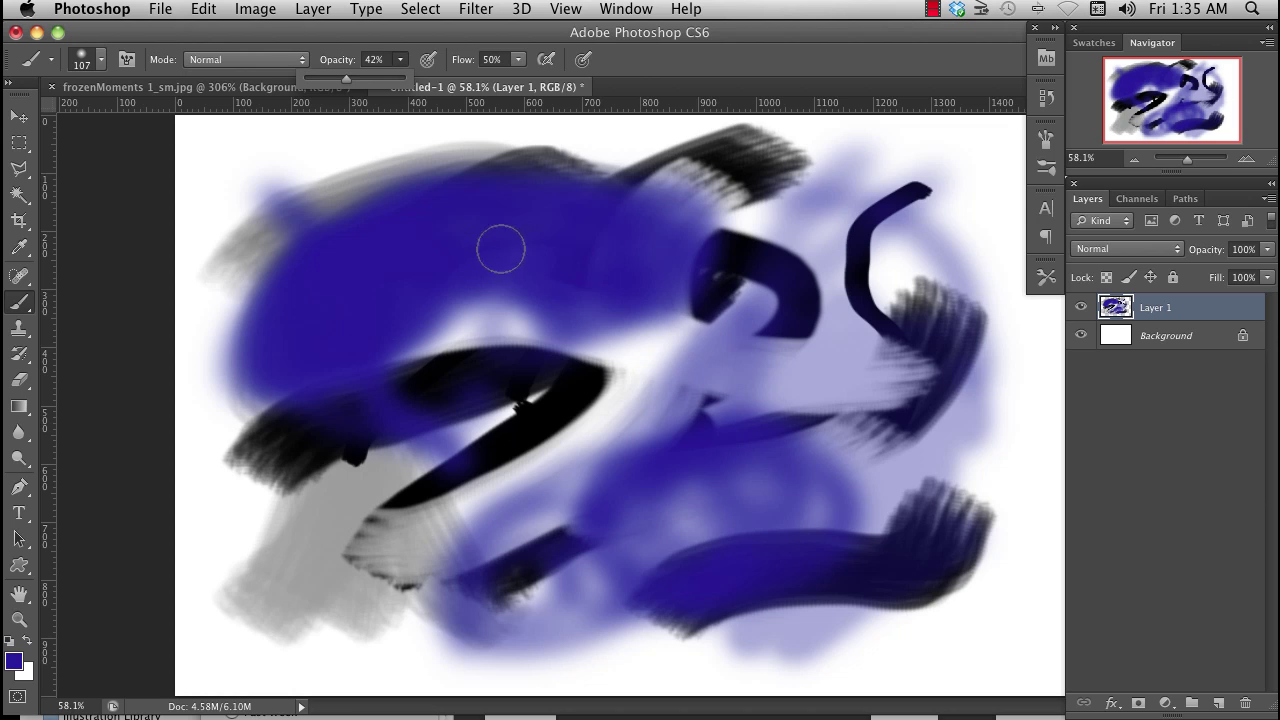
Step: Select the 59 px spatter brush and save it as preset 'Spatter 59 pixels 1'
right_click(563, 270)
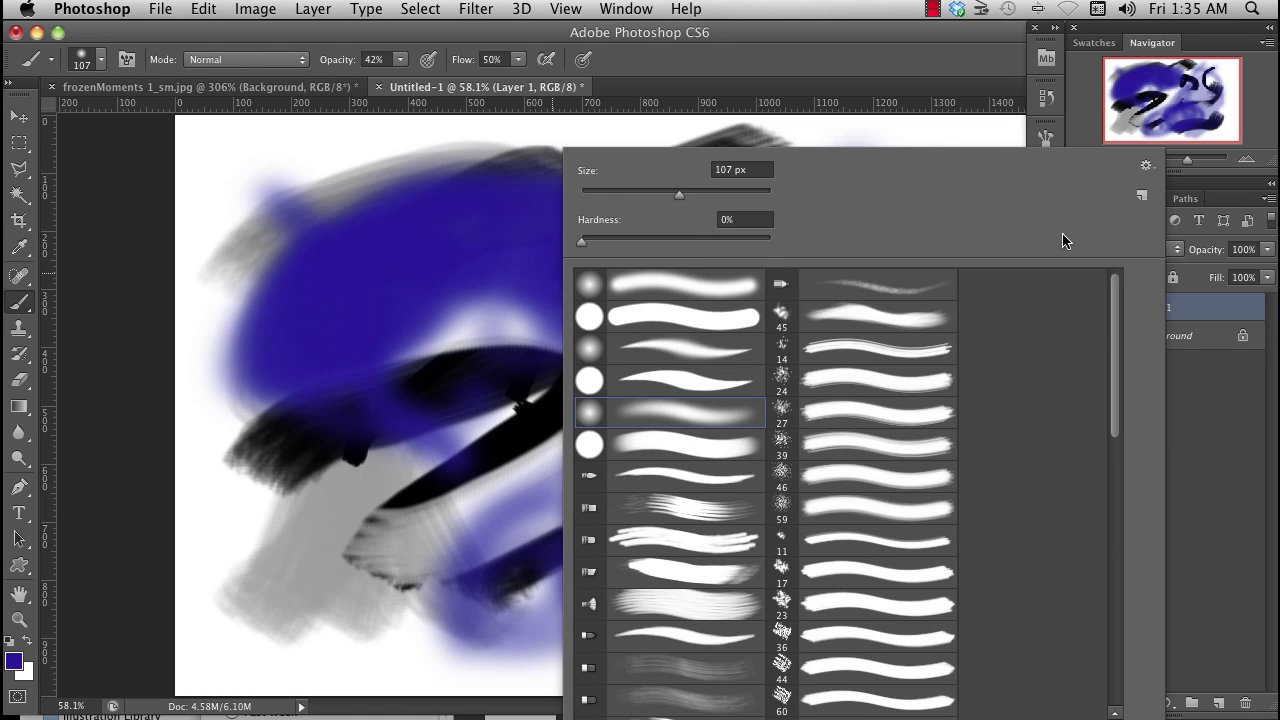
click(818, 508)
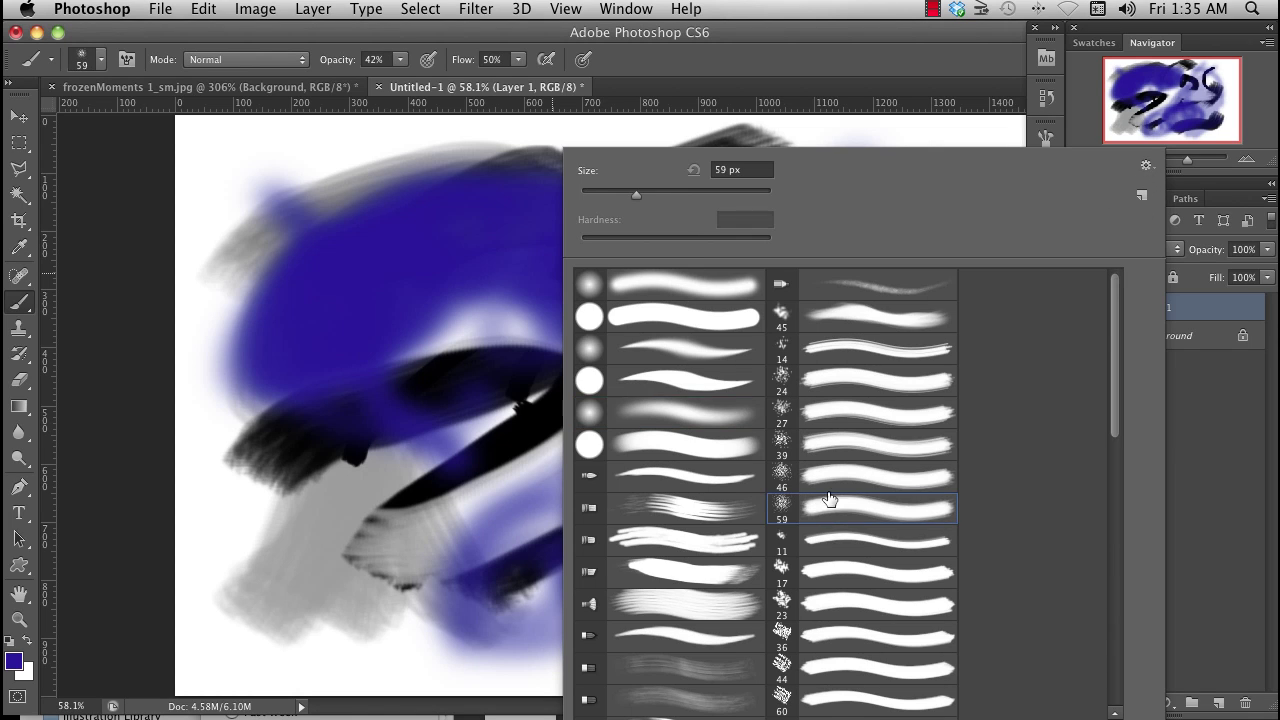
click(1143, 197)
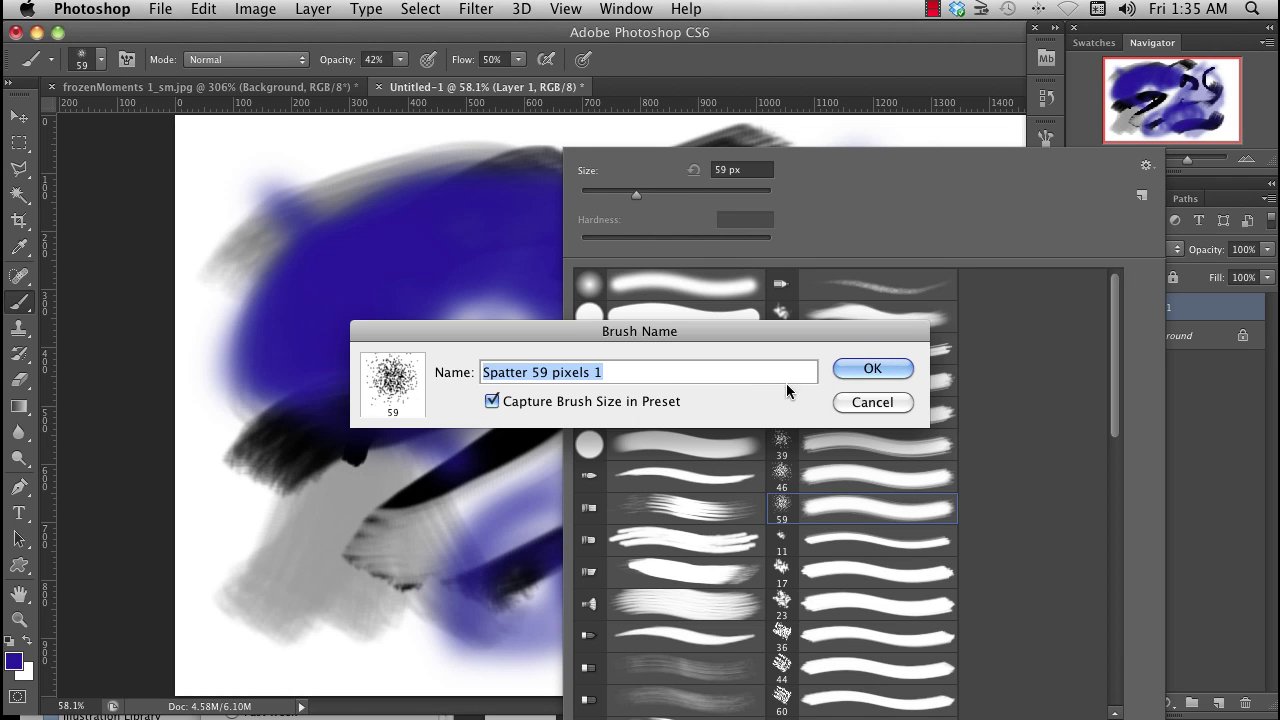
click(872, 369)
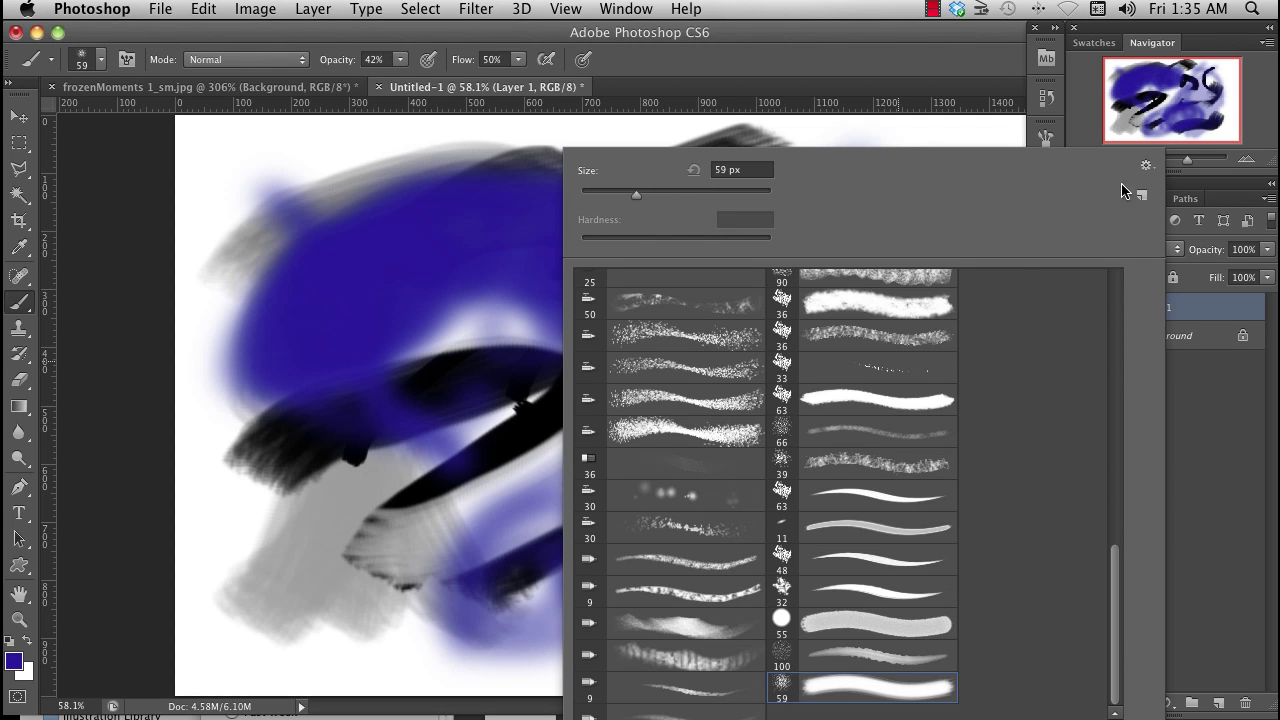
Step: Append the Special Effect Brushes set to the brush preset list
click(1147, 168)
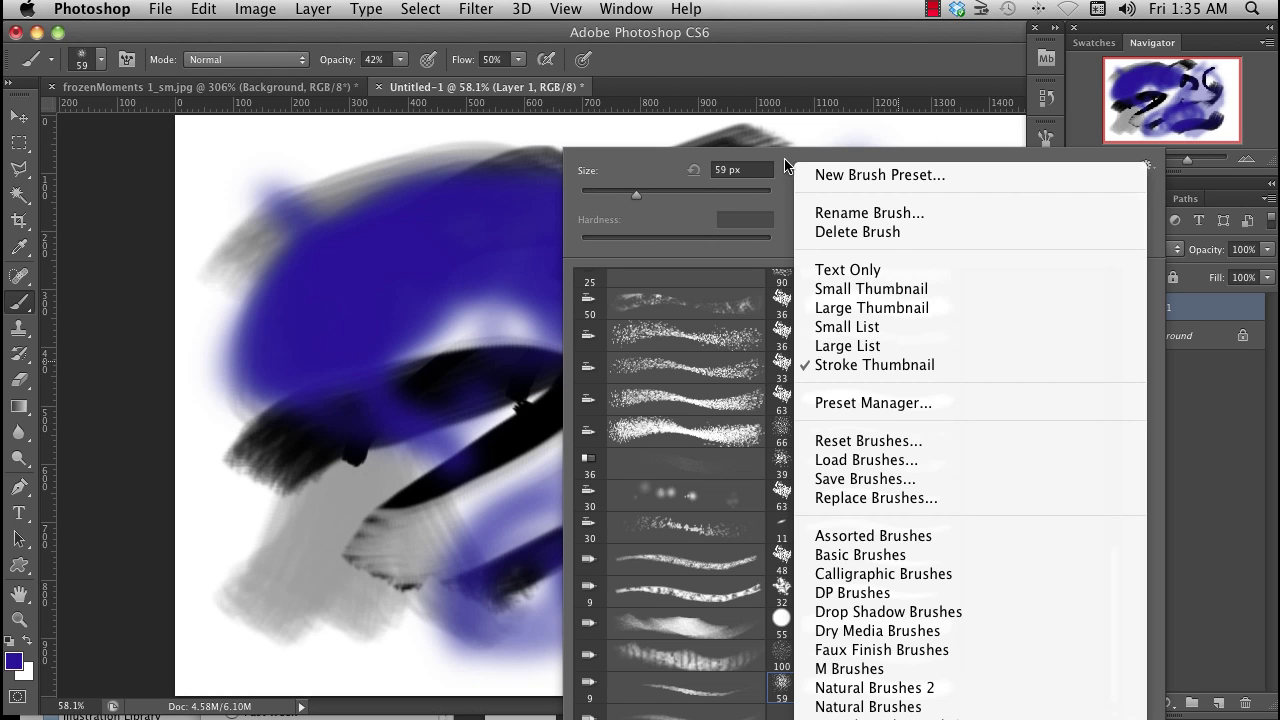
mouse_move(882, 712)
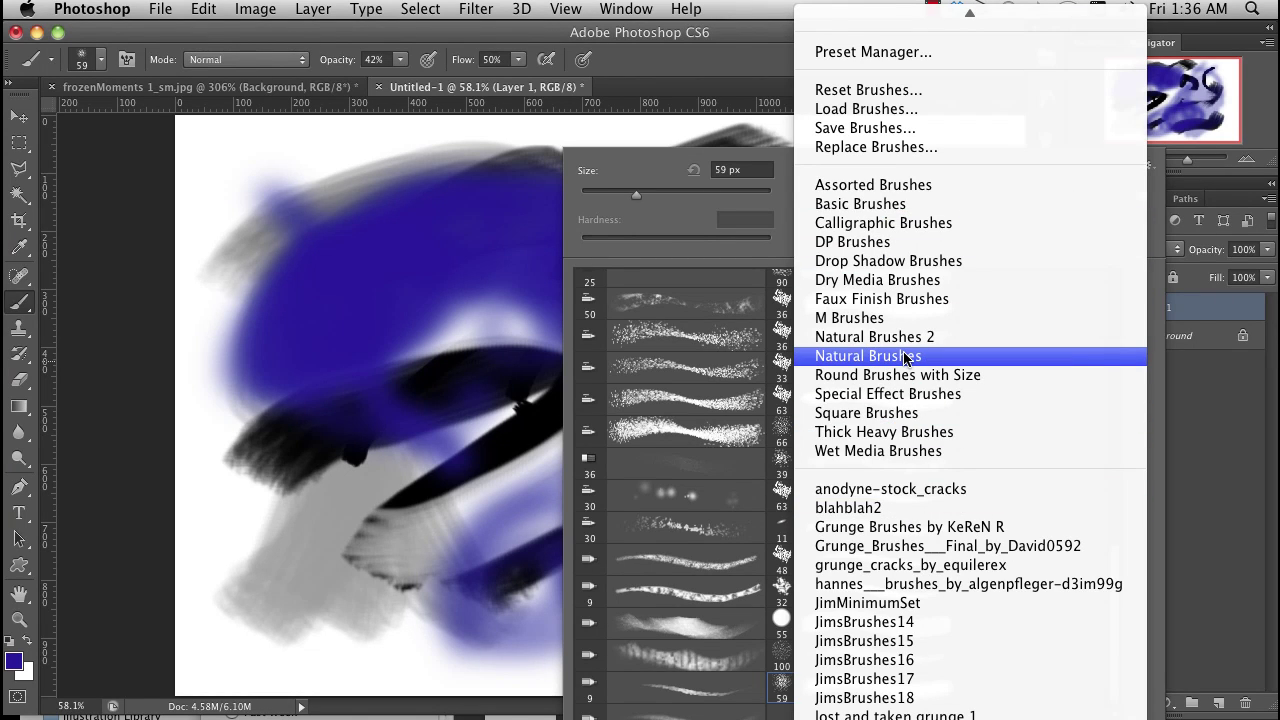
click(905, 393)
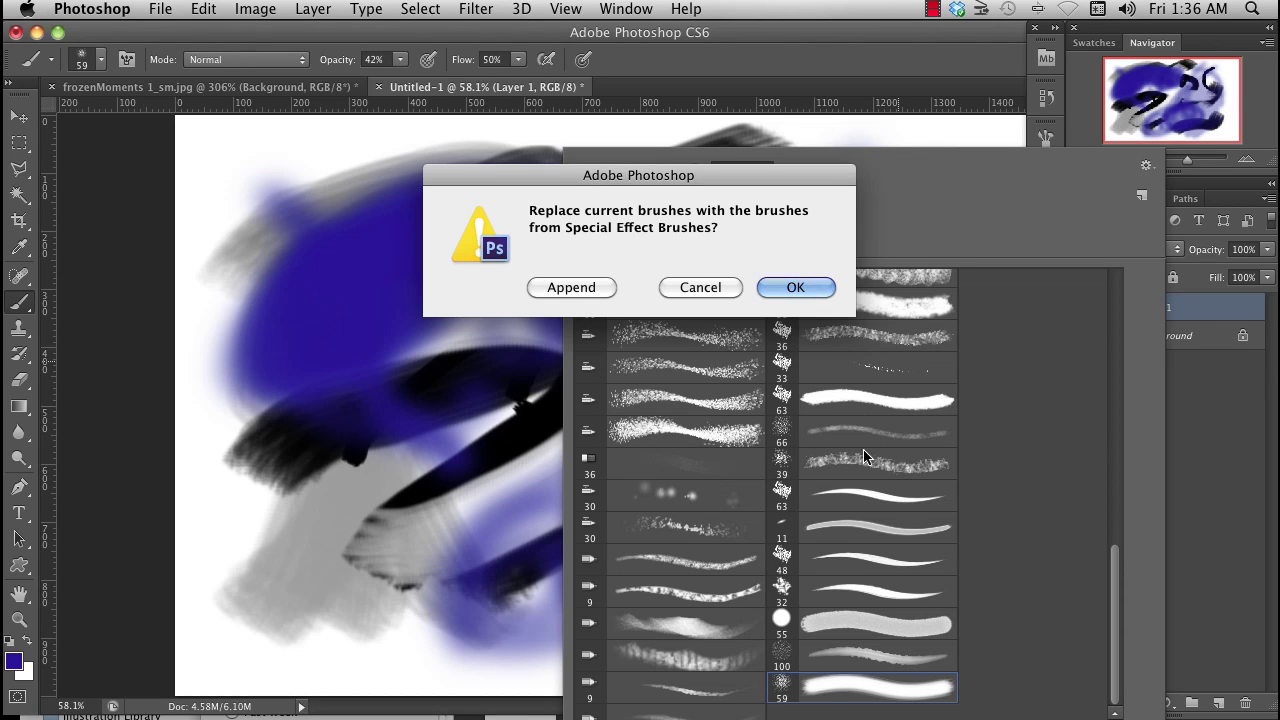
click(590, 288)
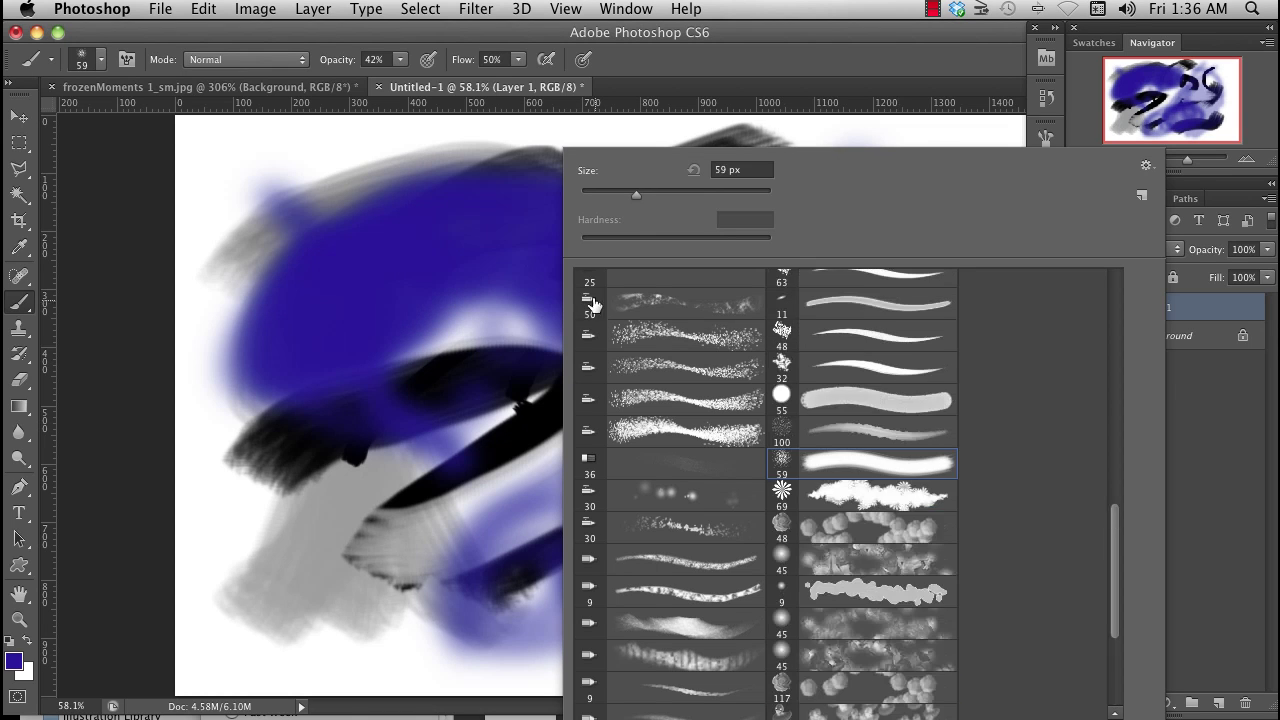
Step: Stamp faint flowers with the 117 px scattered flower brush, then hide Layer 1
drag(1112, 551, 1130, 618)
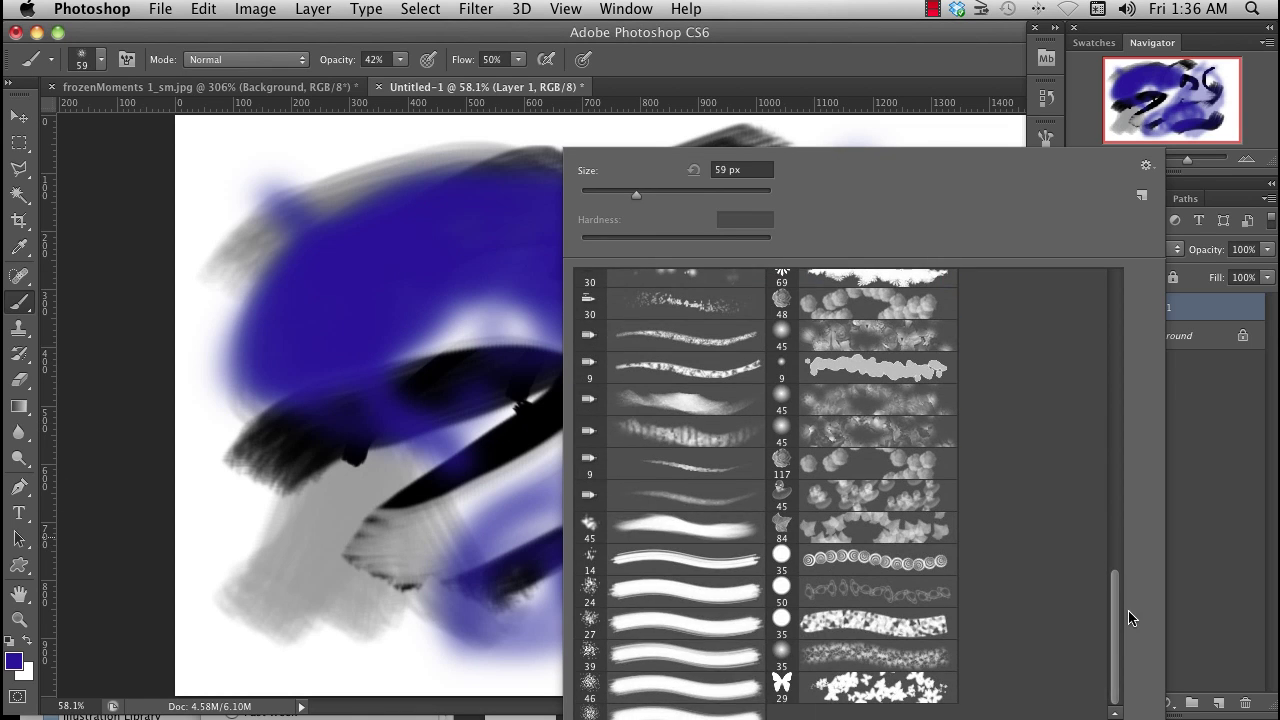
double_click(781, 460)
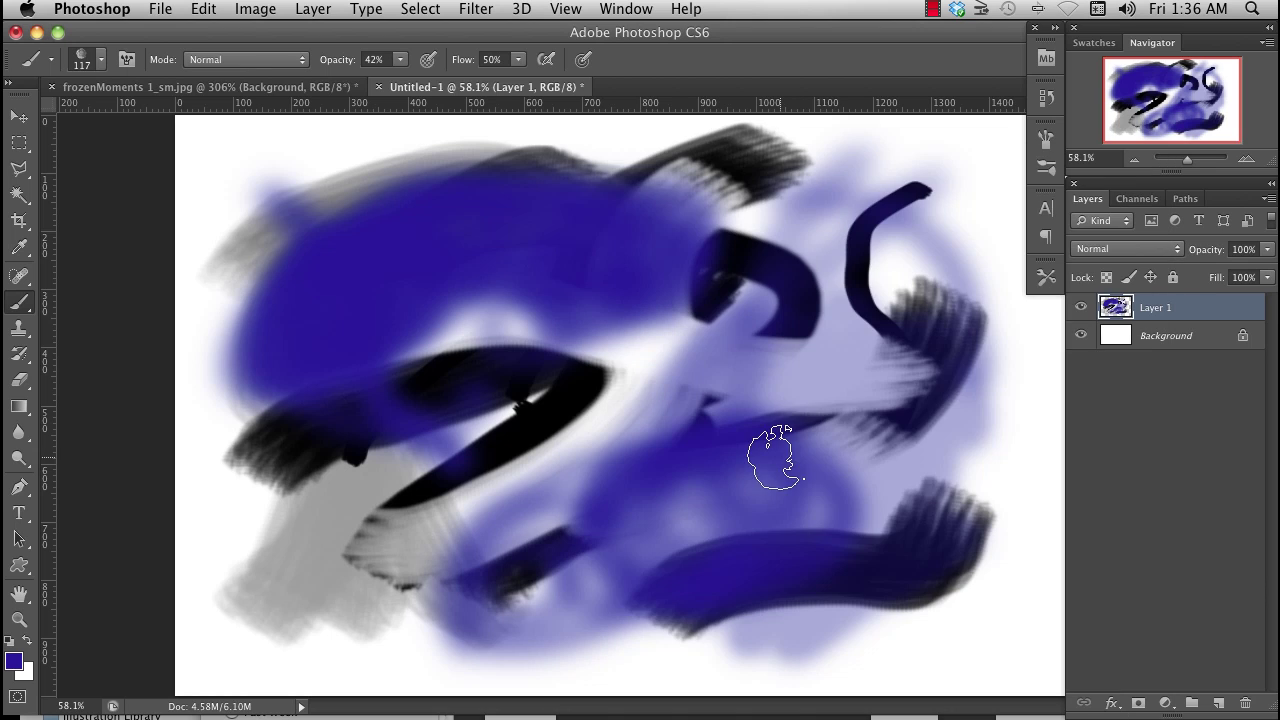
click(748, 498)
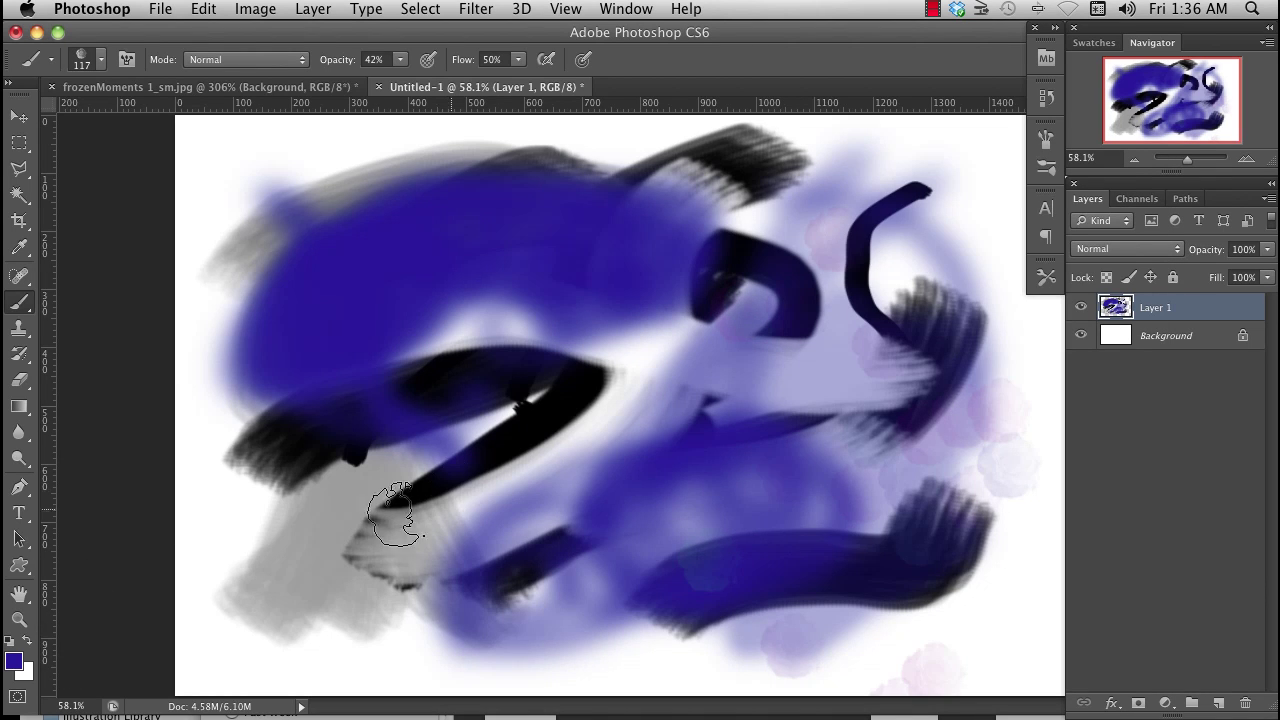
mouse_move(600, 396)
mouse_down()
mouse_move(680, 438)
mouse_move(715, 415)
mouse_up()
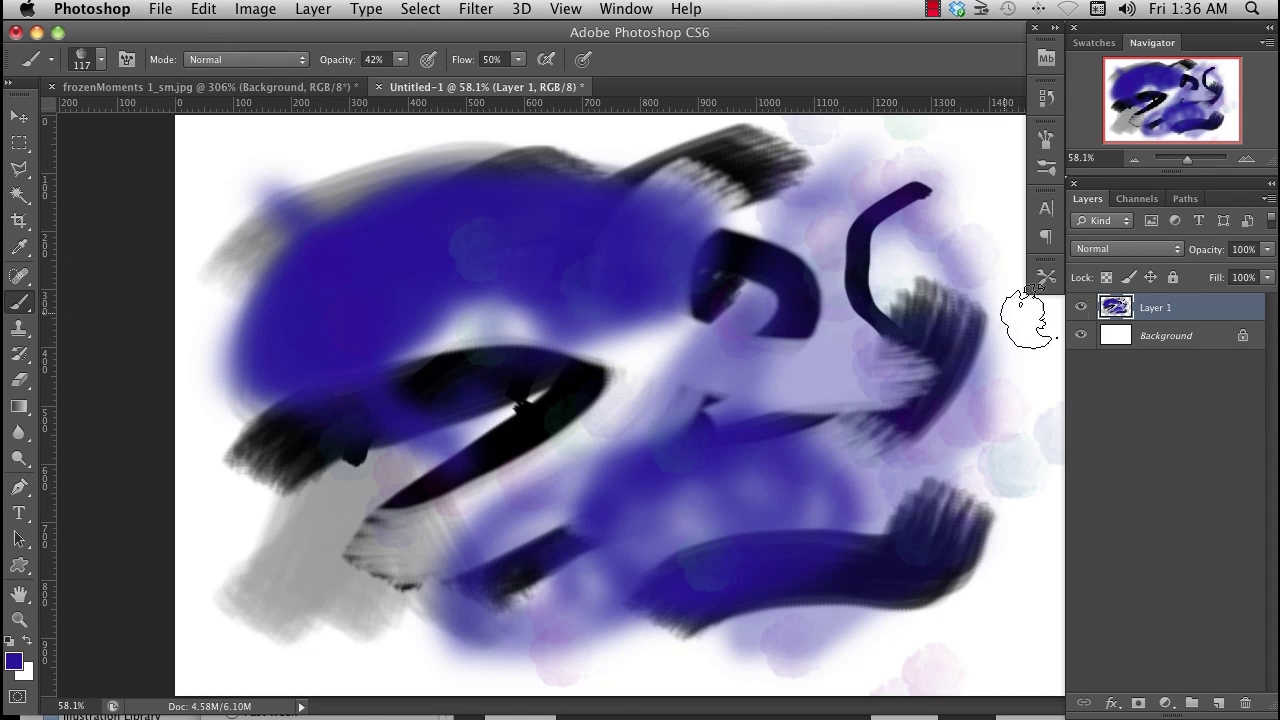
click(1080, 307)
Step: Add Layer 2, stamp faint flowers, and paint looping strokes with the 35 px swirl brush
click(1218, 704)
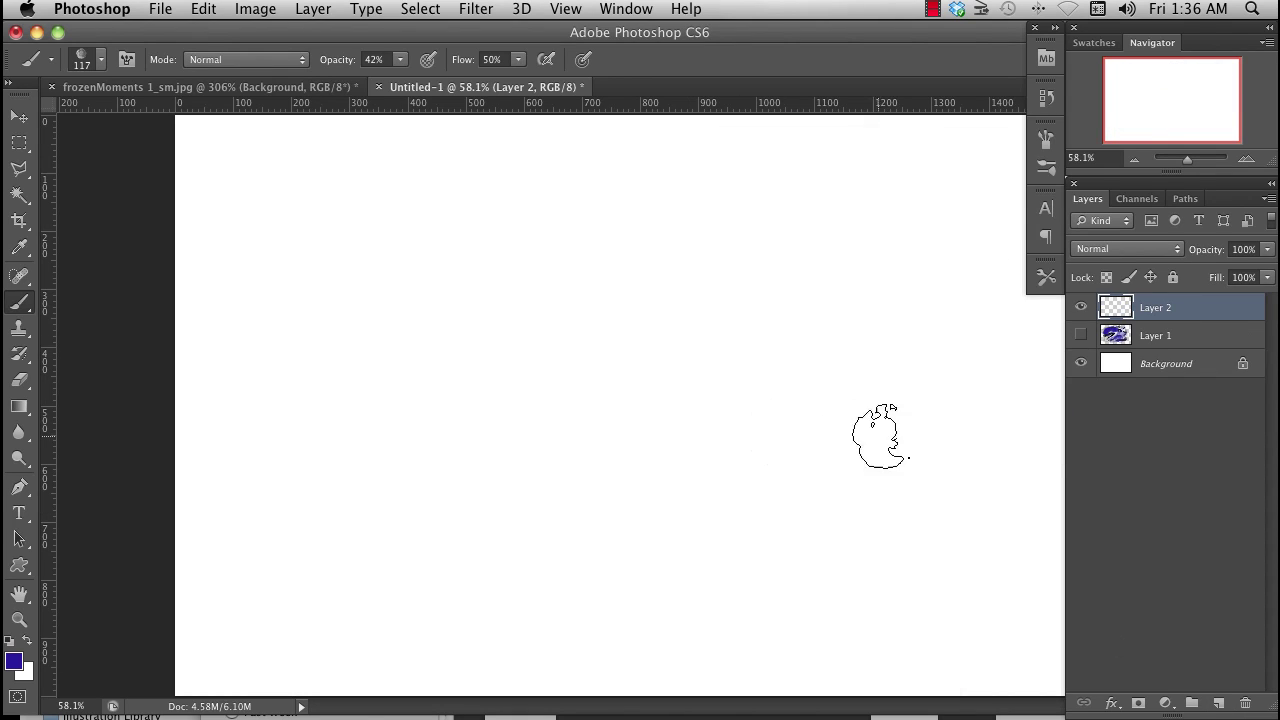
mouse_move(877, 434)
mouse_down()
mouse_move(394, 414)
mouse_move(400, 380)
mouse_up()
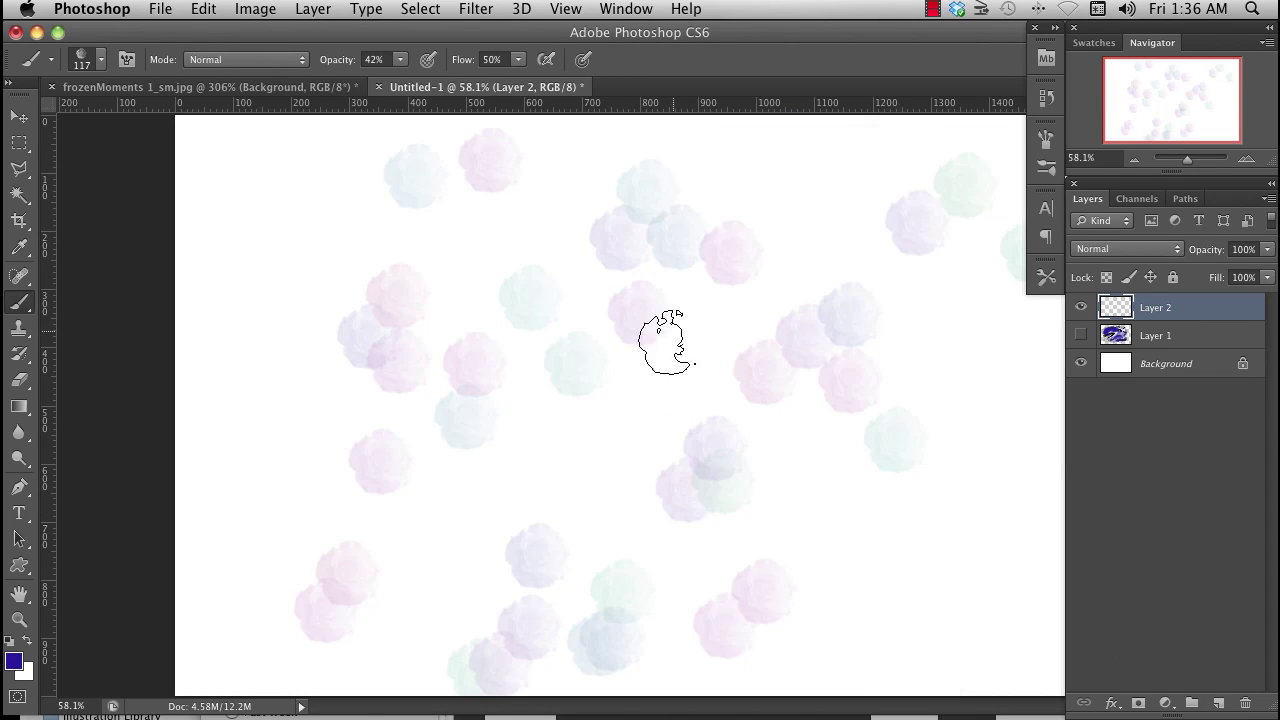
right_click(655, 328)
double_click(975, 560)
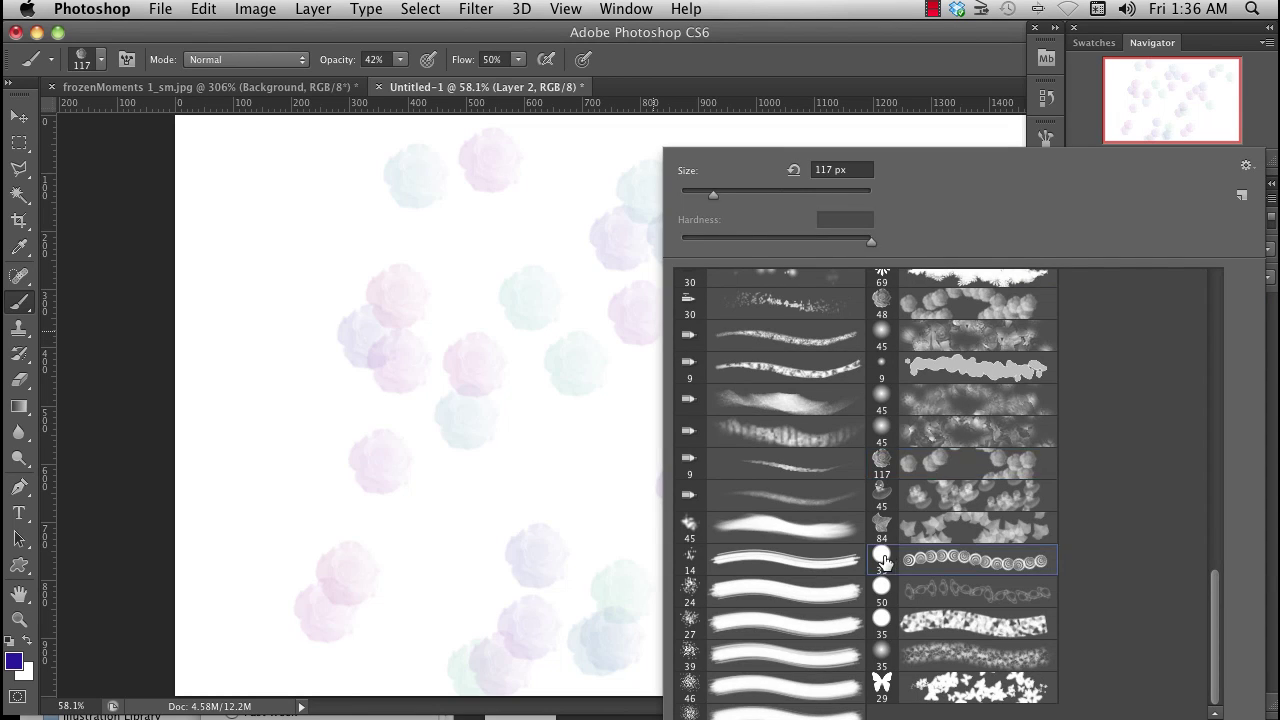
mouse_move(817, 491)
mouse_down()
mouse_move(389, 391)
mouse_move(716, 543)
mouse_up()
drag(699, 437, 637, 283)
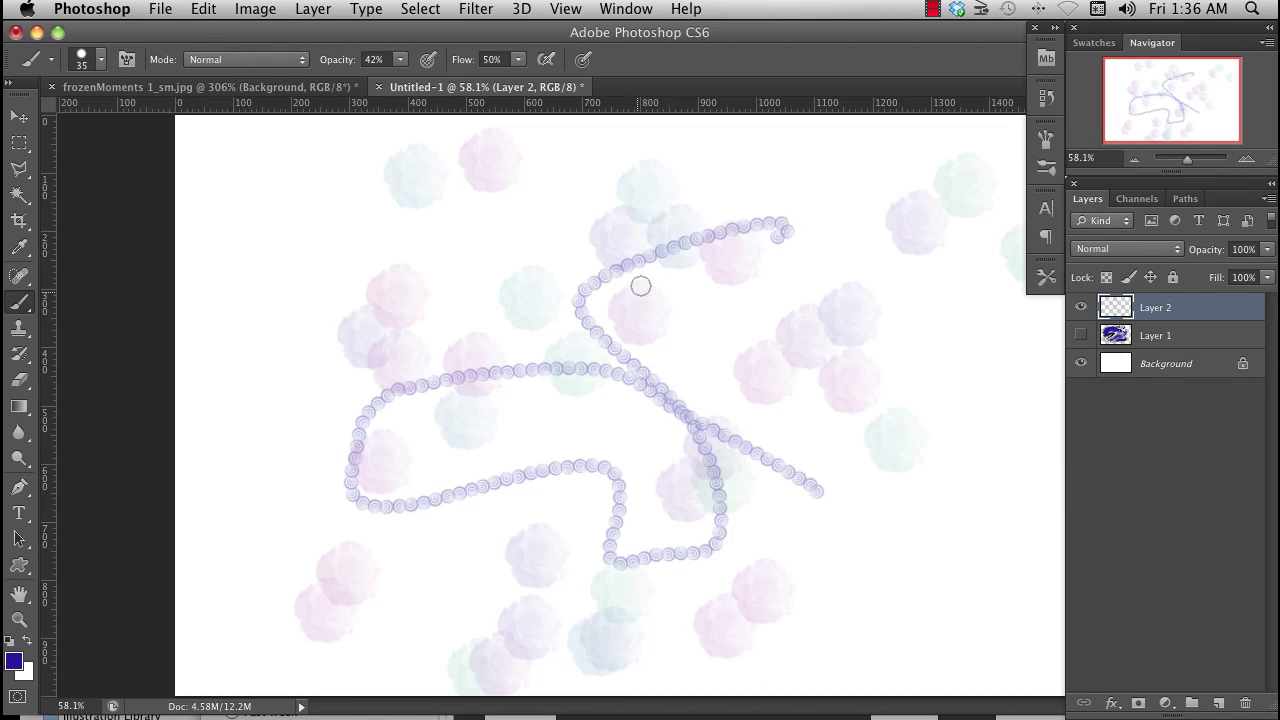
Step: Paint a thin wavy line with the 9 px brush and bring up the foreground Color Picker
right_click(637, 283)
double_click(672, 368)
mouse_move(780, 298)
mouse_down()
mouse_move(886, 508)
mouse_move(329, 603)
mouse_move(532, 256)
mouse_up()
key(alt+shift+c)
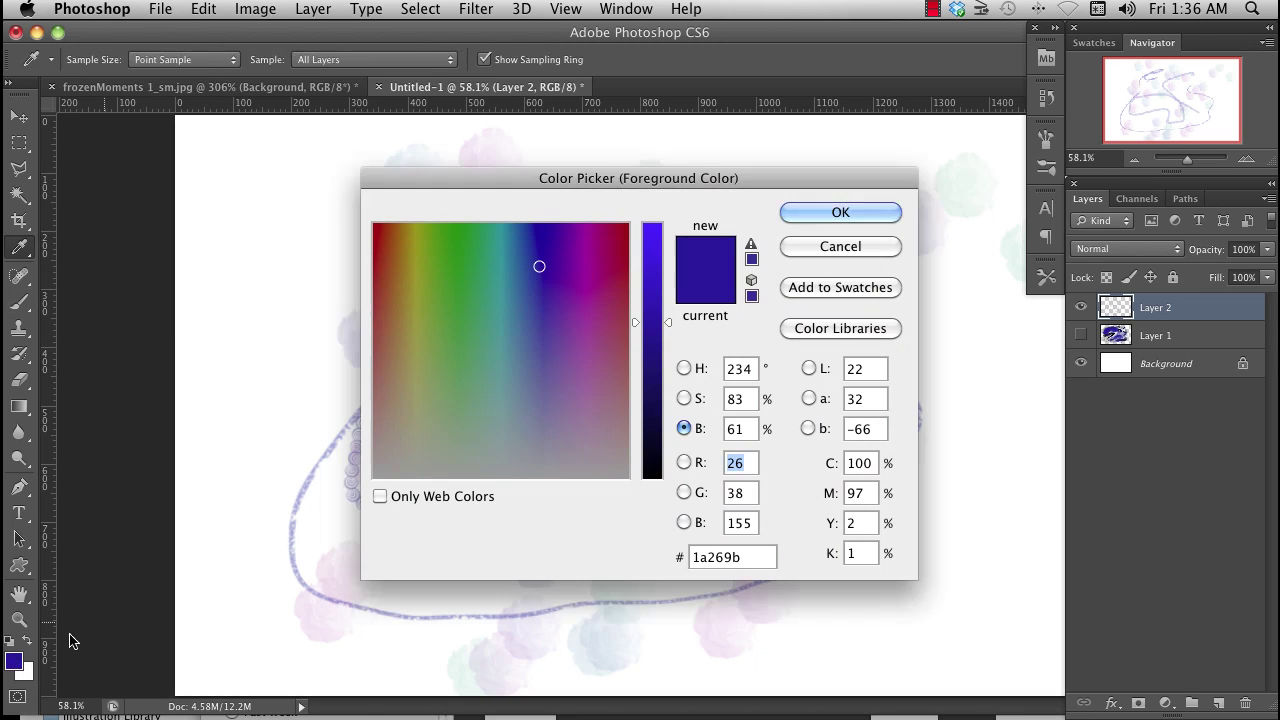
Step: Darken the foreground colour, then paint a long wavy stroke and a loop near the top
drag(668, 335, 668, 384)
click(840, 212)
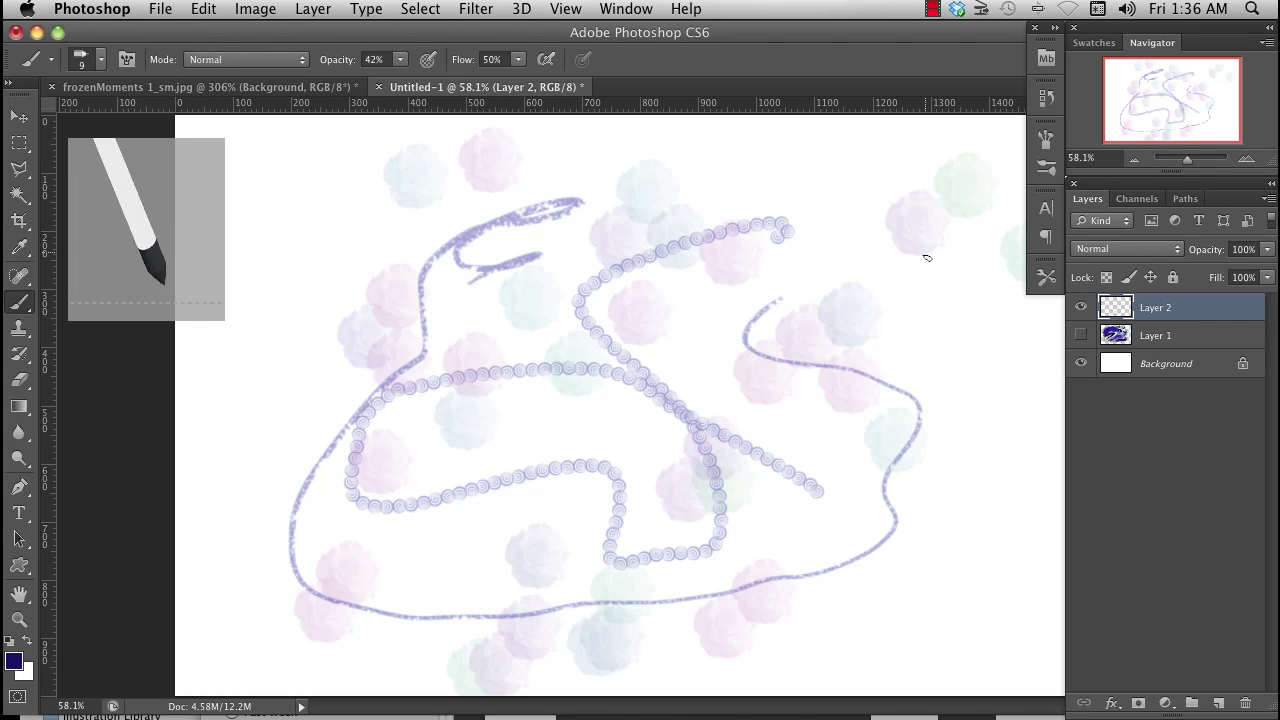
mouse_move(886, 285)
mouse_down()
mouse_move(993, 505)
mouse_move(781, 200)
mouse_move(738, 305)
mouse_up()
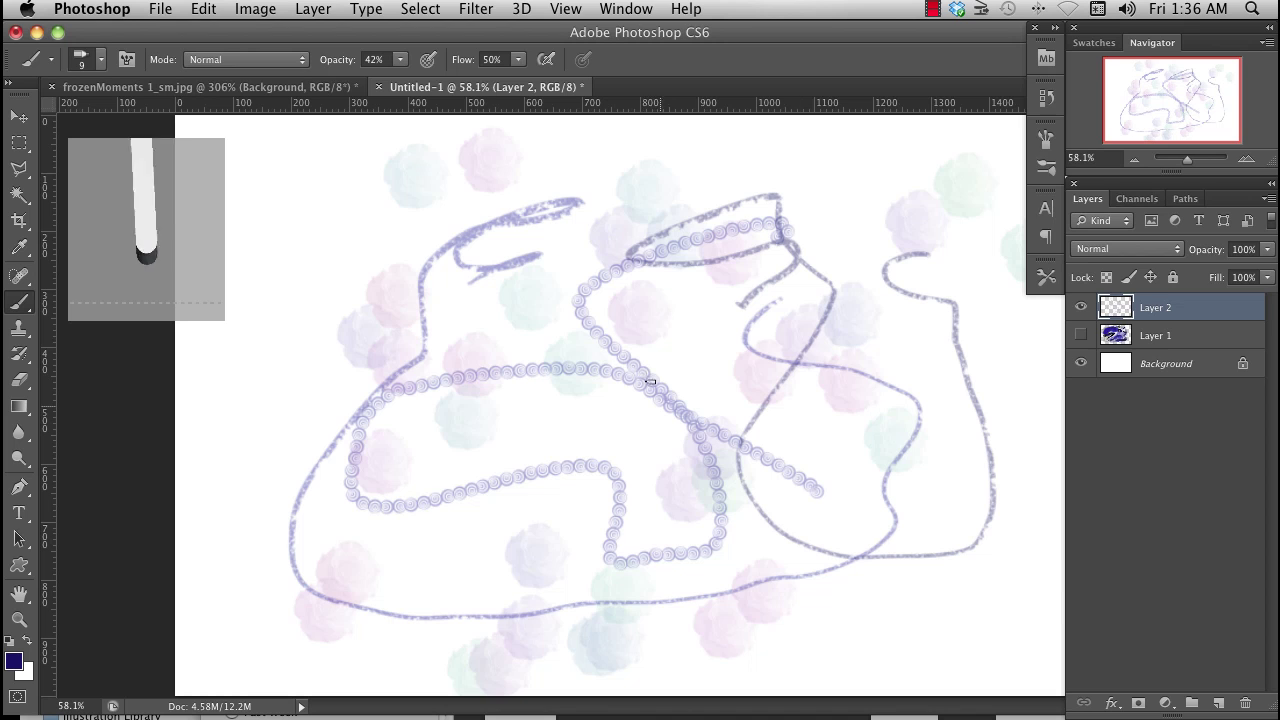
right_click(558, 192)
click(522, 196)
mouse_move(505, 214)
mouse_down()
mouse_move(590, 185)
mouse_move(485, 220)
mouse_up()
Step: Switch to the 30 px scattered brush and paint a faint dotted stroke through the middle
right_click(581, 230)
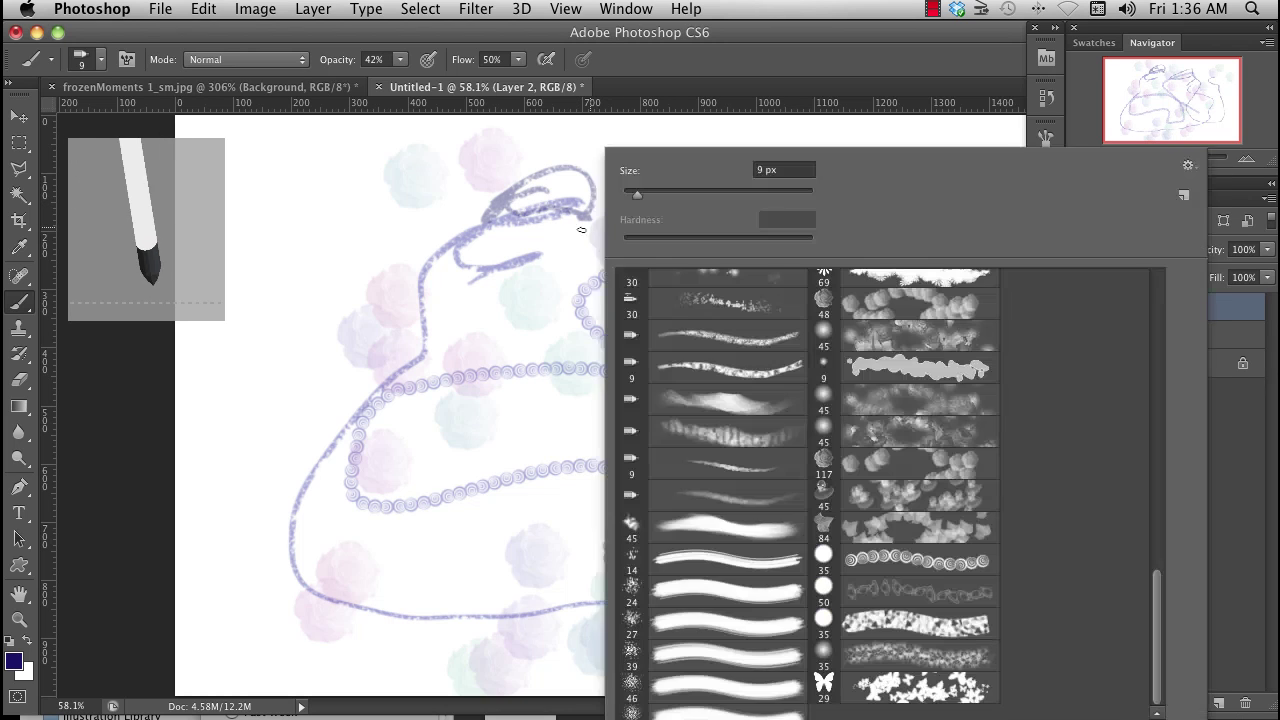
click(673, 305)
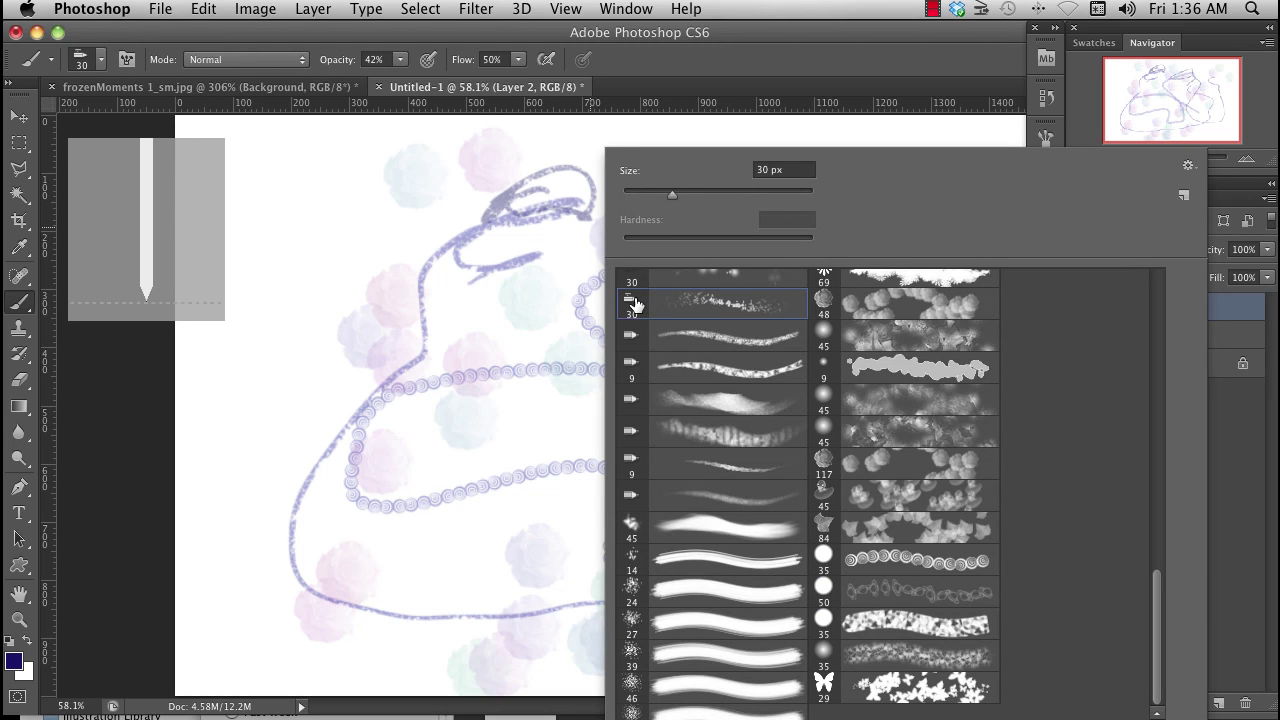
key(Return)
mouse_move(793, 235)
mouse_down()
mouse_move(795, 338)
mouse_move(474, 406)
mouse_move(566, 405)
mouse_move(570, 312)
mouse_move(667, 278)
mouse_up()
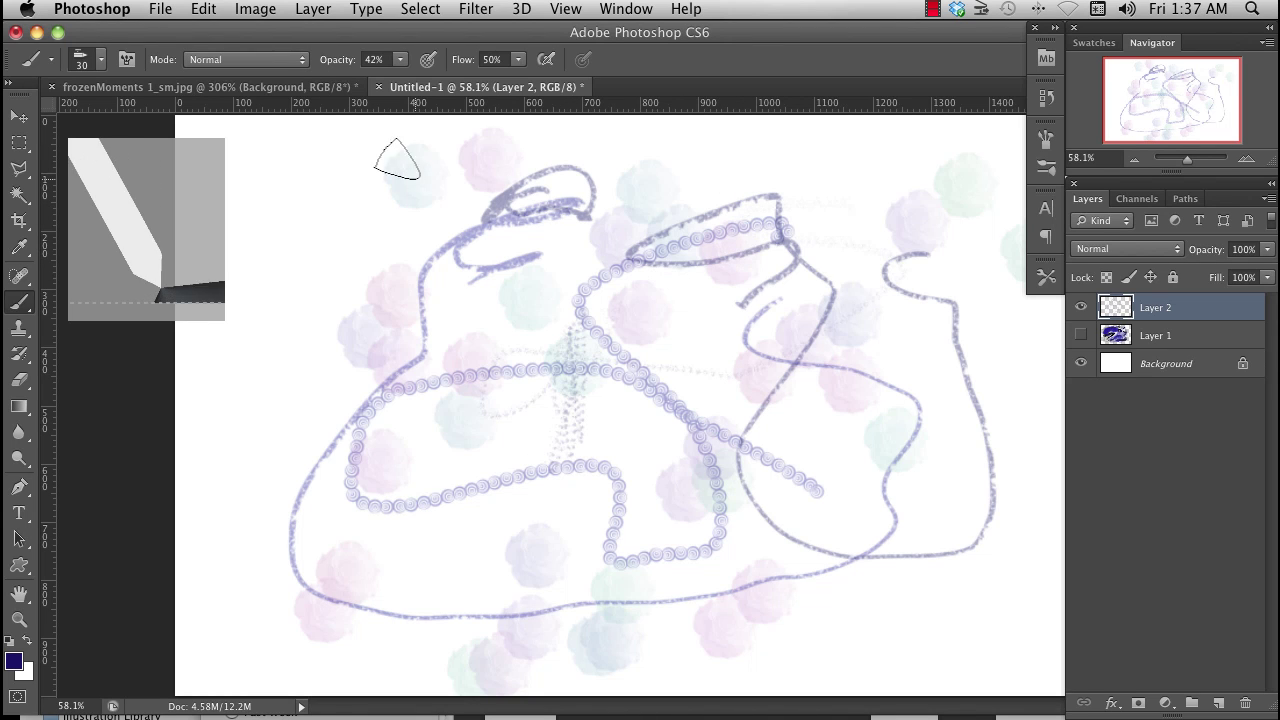
Step: Set brush opacity to 82% and flow to 91%, then paint dotted diagonal strokes
click(400, 59)
drag(407, 80, 442, 83)
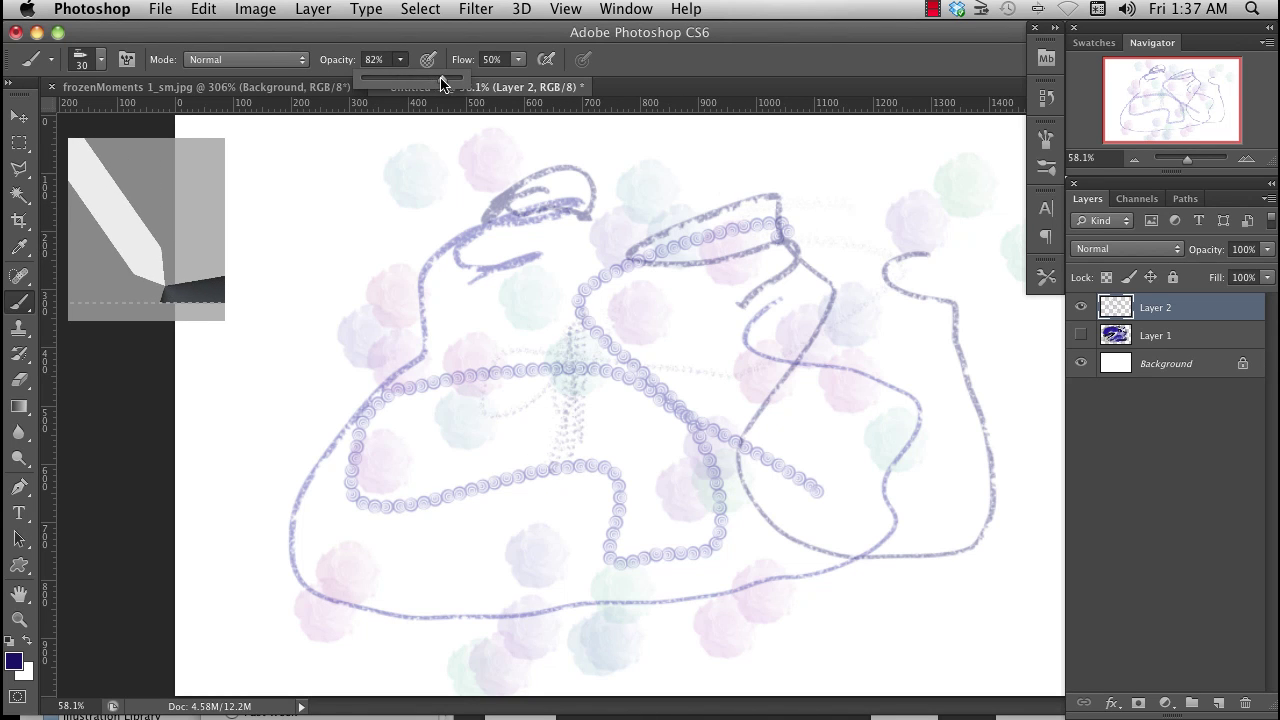
click(517, 59)
drag(527, 80, 569, 80)
mouse_move(725, 143)
mouse_down()
mouse_move(662, 145)
mouse_move(645, 297)
mouse_move(250, 447)
mouse_up()
drag(366, 257, 200, 352)
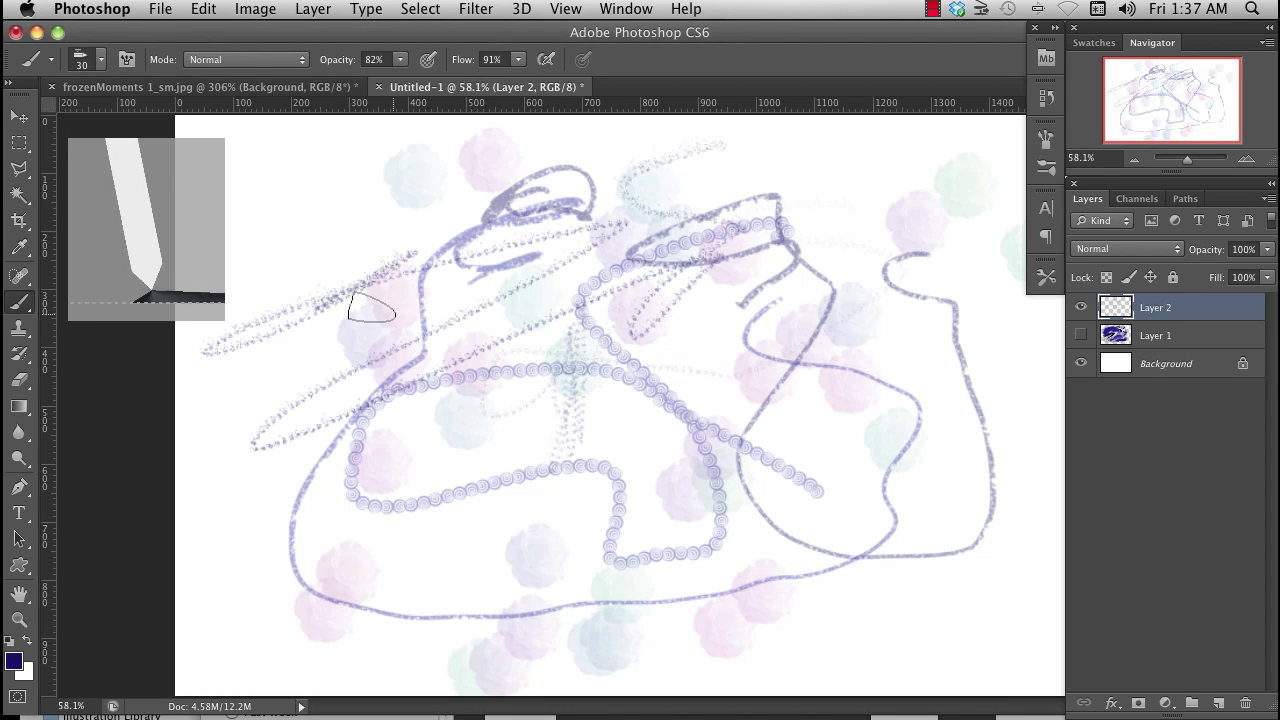
Step: Enlarge the brush to about 300 px and lay dark speckles across the canvas
drag(448, 317, 613, 243)
mouse_move(691, 234)
mouse_down()
mouse_move(716, 154)
mouse_move(663, 385)
mouse_move(257, 543)
mouse_up()
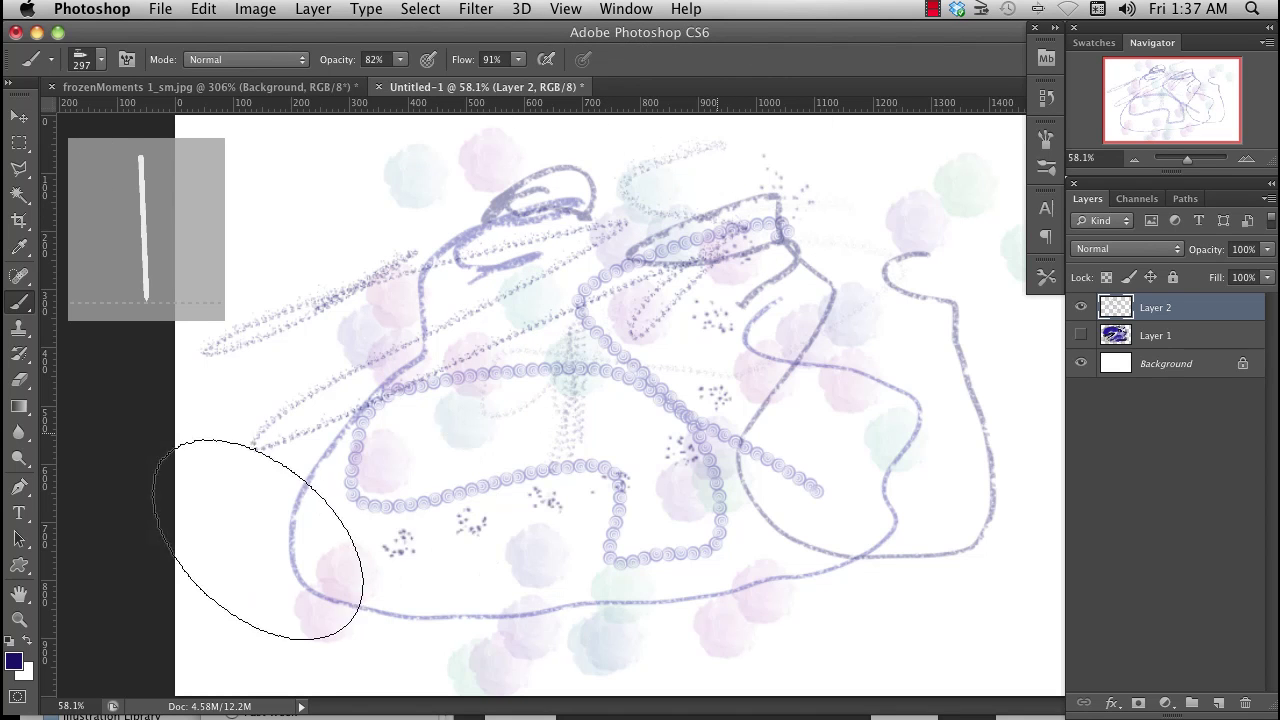
mouse_move(600, 378)
mouse_down()
mouse_move(339, 516)
mouse_move(544, 467)
mouse_move(455, 437)
mouse_move(480, 314)
mouse_up()
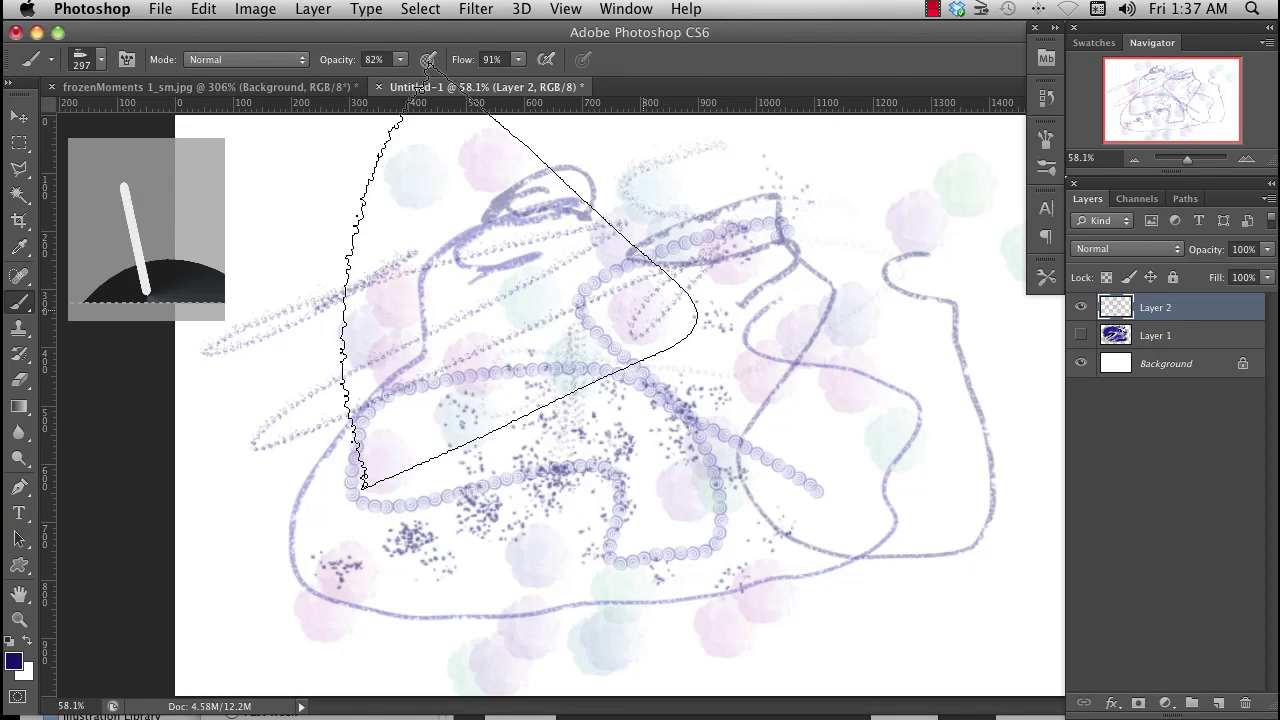
right_click(650, 150)
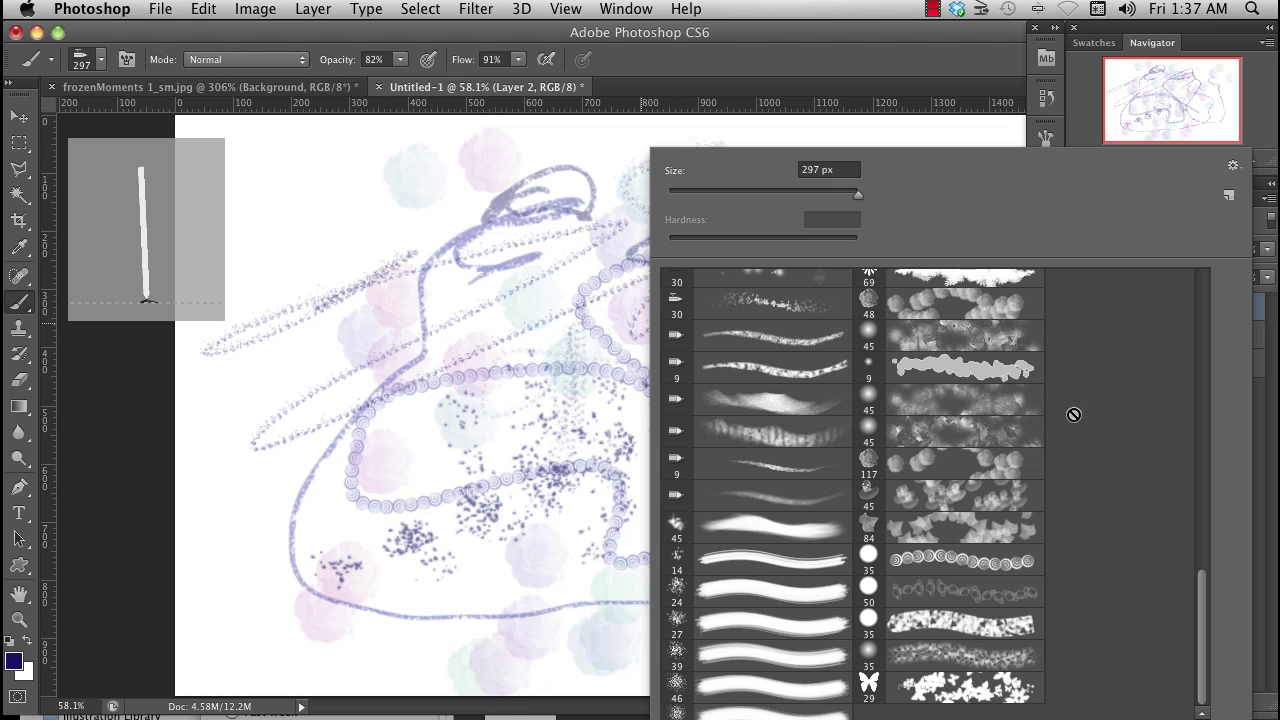
Step: With the 100 px brush preset, paint a looping stroke, a C-shape at upper right and a left-side curve
mouse_move(1201, 610)
mouse_down()
mouse_move(1183, 517)
mouse_move(1186, 531)
mouse_up()
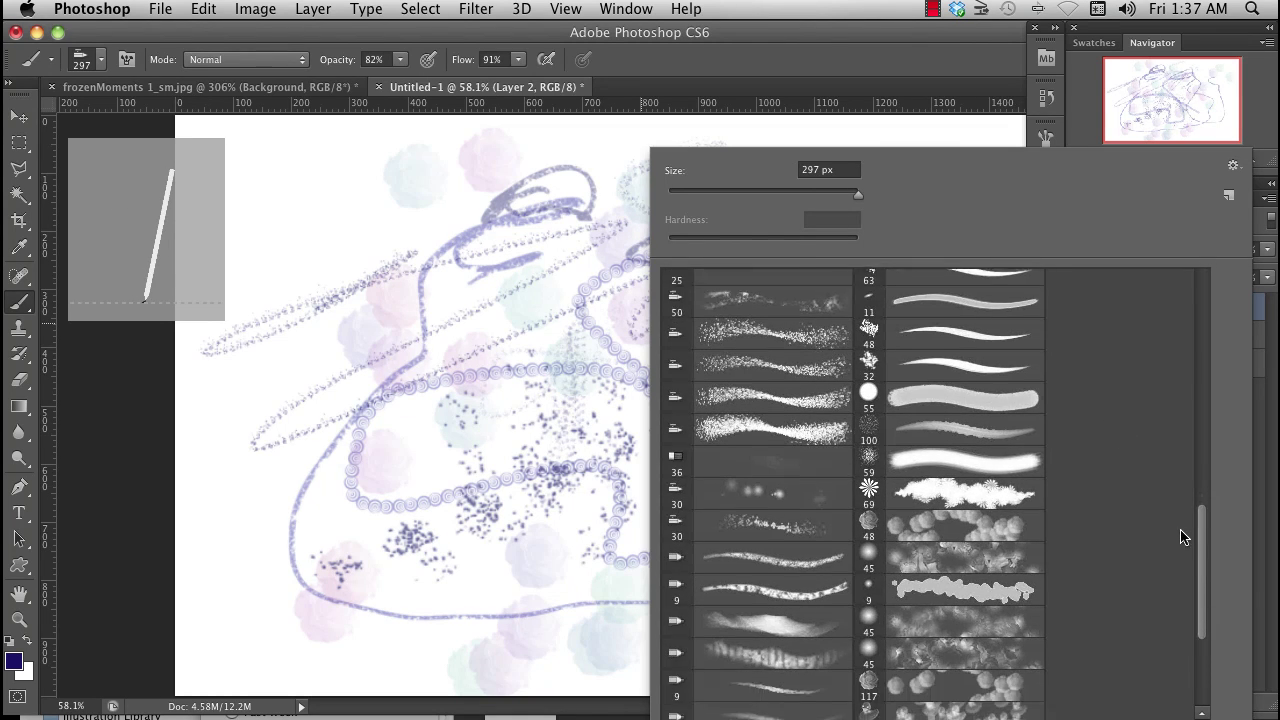
double_click(868, 412)
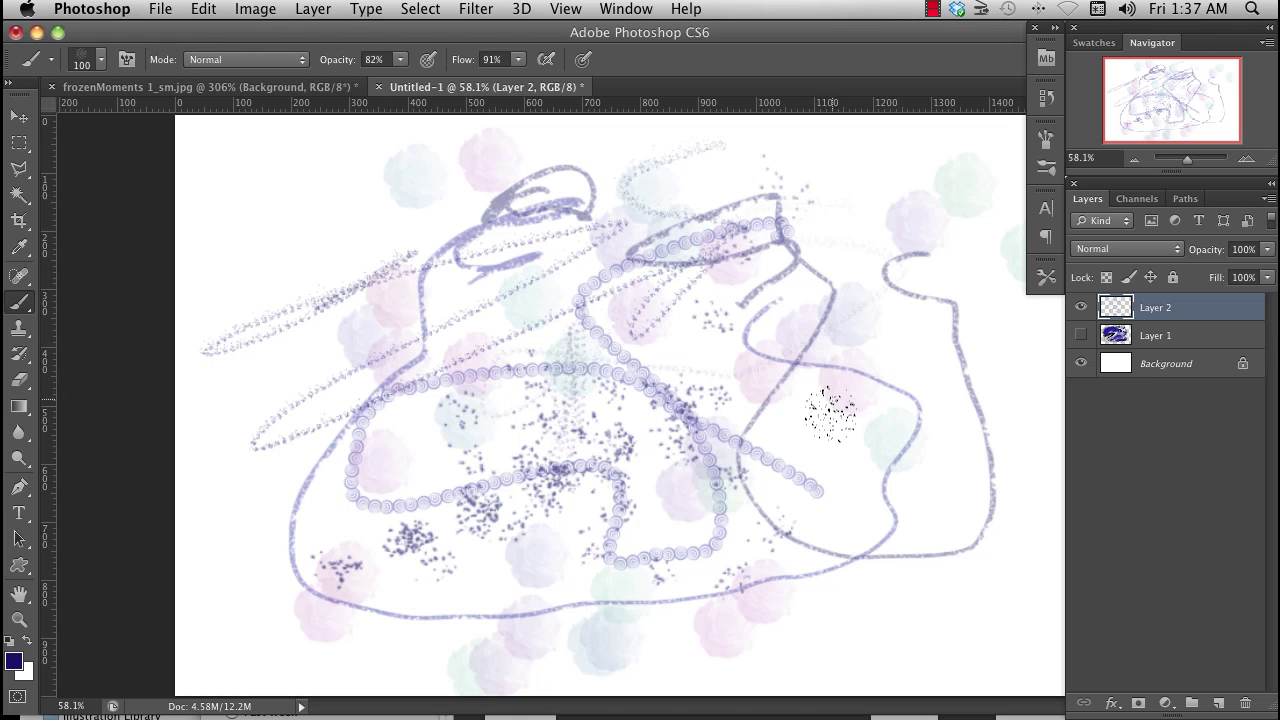
mouse_move(814, 404)
mouse_down()
mouse_move(1000, 474)
mouse_move(440, 385)
mouse_move(560, 340)
mouse_move(268, 205)
mouse_move(405, 238)
mouse_up()
drag(818, 198, 790, 305)
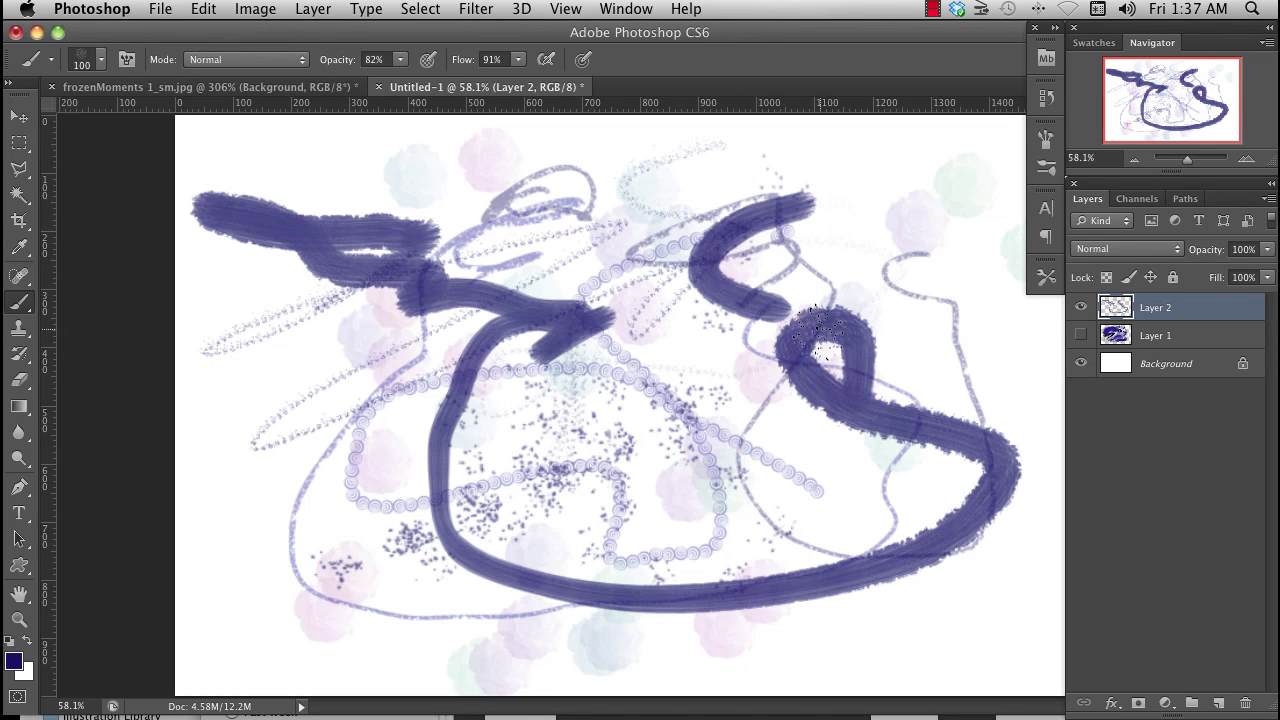
drag(352, 362, 268, 555)
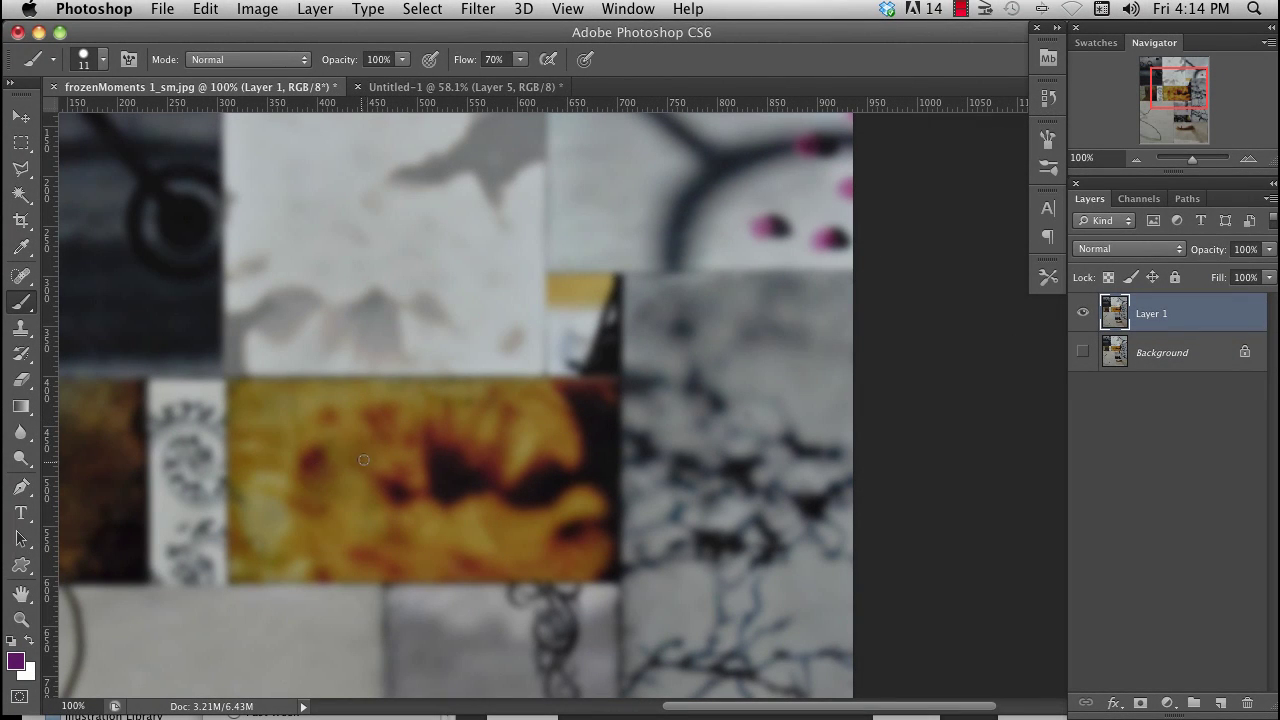
Step: Swap to white and paint freehand test strokes on the collage, undoing two of them
key(x)
mouse_move(222, 630)
mouse_down()
mouse_move(523, 555)
mouse_move(631, 429)
mouse_move(585, 291)
mouse_move(505, 290)
mouse_move(397, 313)
mouse_up()
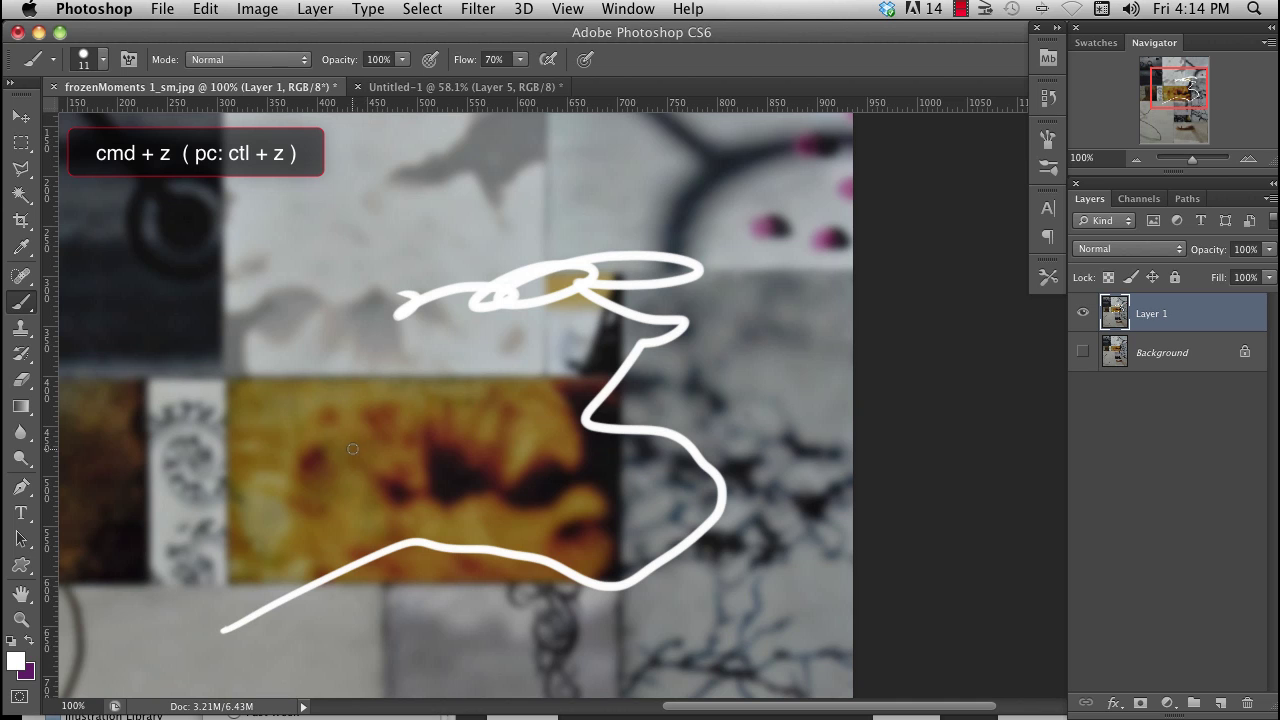
key(ctrl+z)
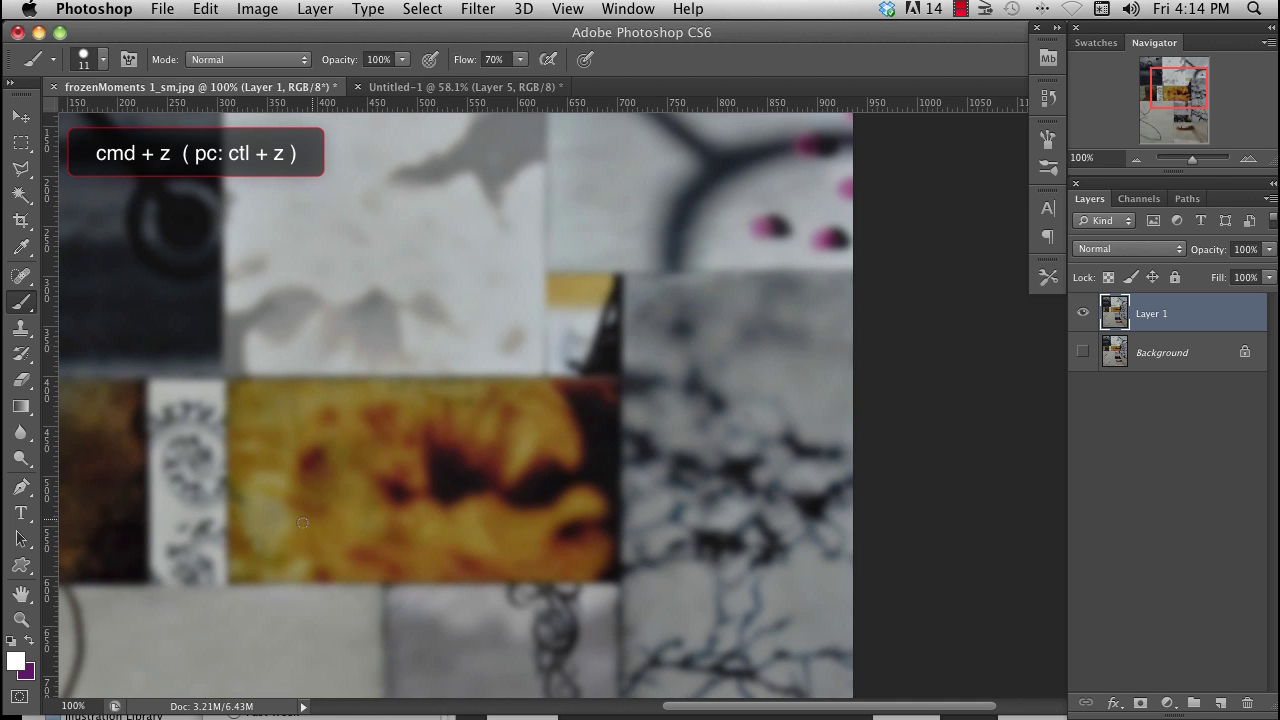
drag(201, 587, 704, 300)
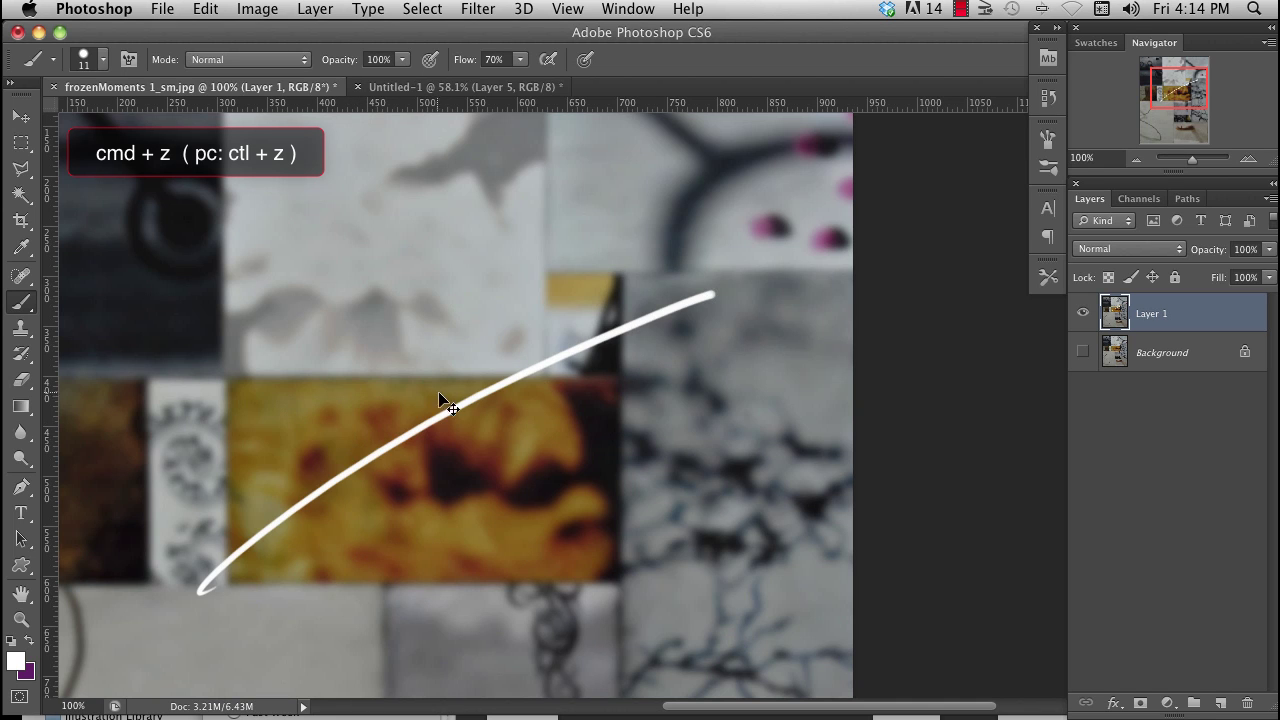
key(ctrl+z)
mouse_move(254, 568)
mouse_down()
mouse_move(326, 518)
mouse_move(700, 336)
mouse_up()
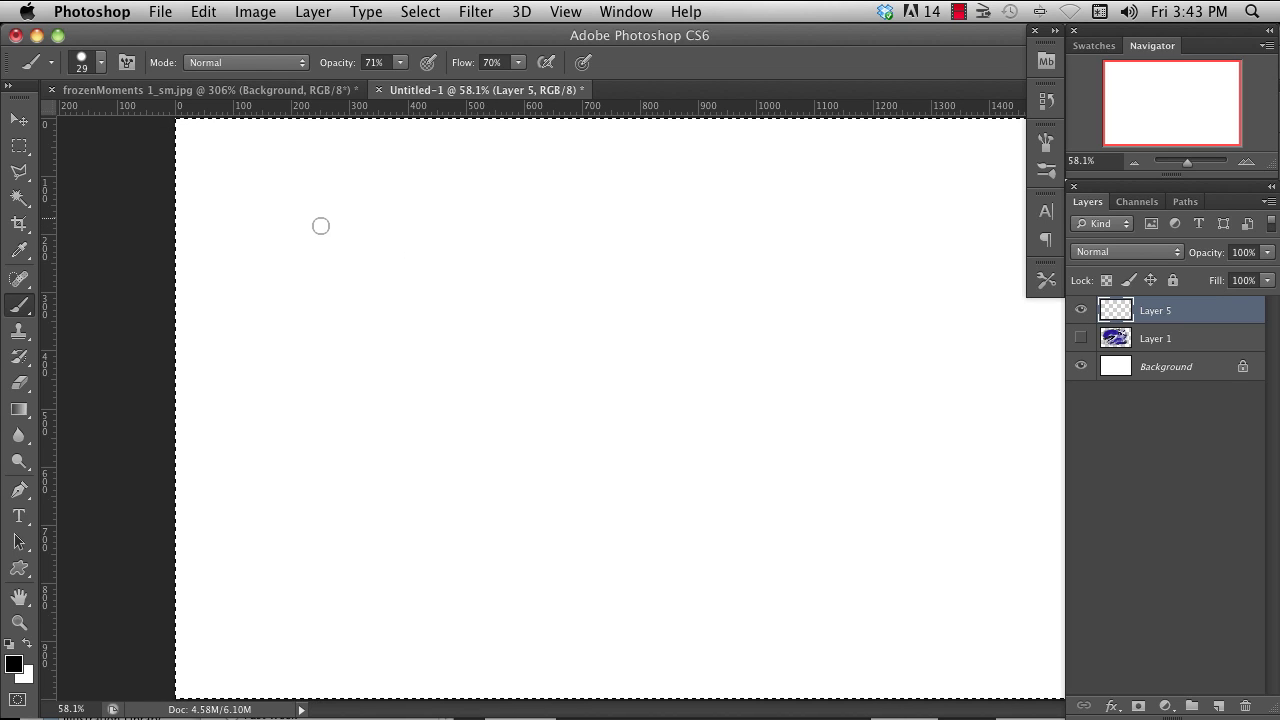
Step: Set brush opacity to 100% and draw straight horizontal and vertical black lines forming a cross
click(400, 62)
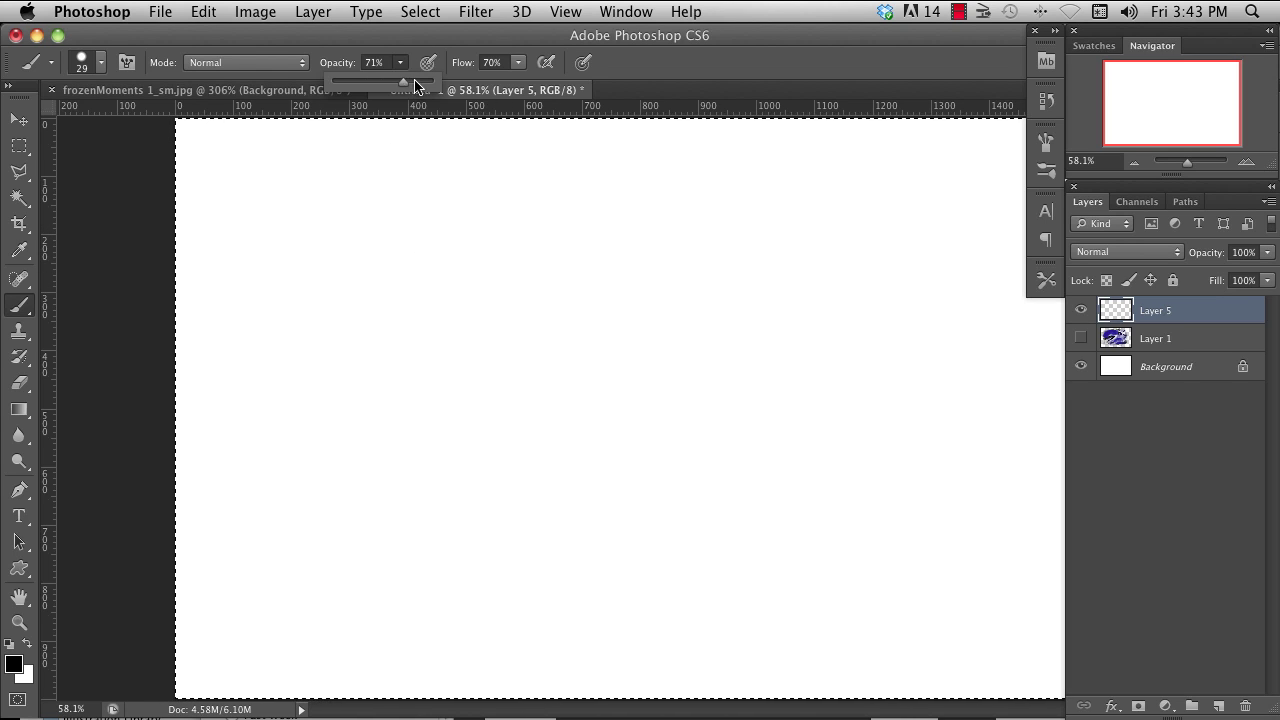
drag(406, 82, 433, 88)
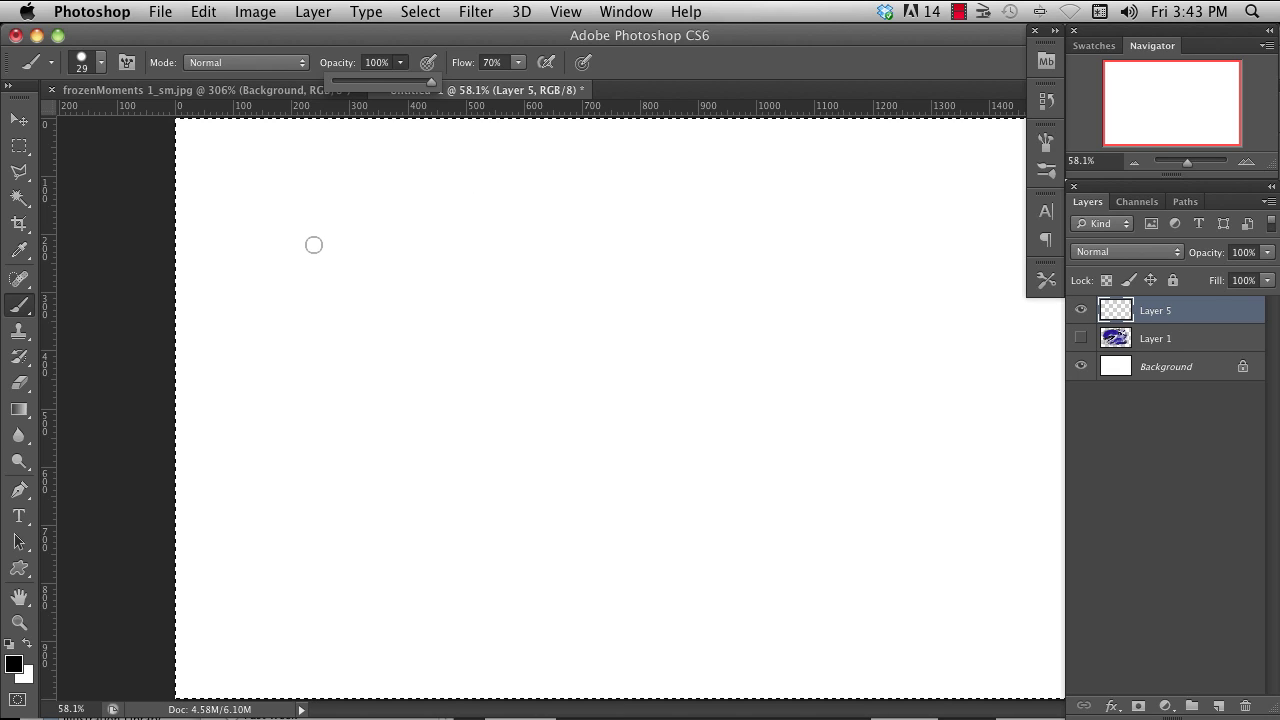
click(320, 242)
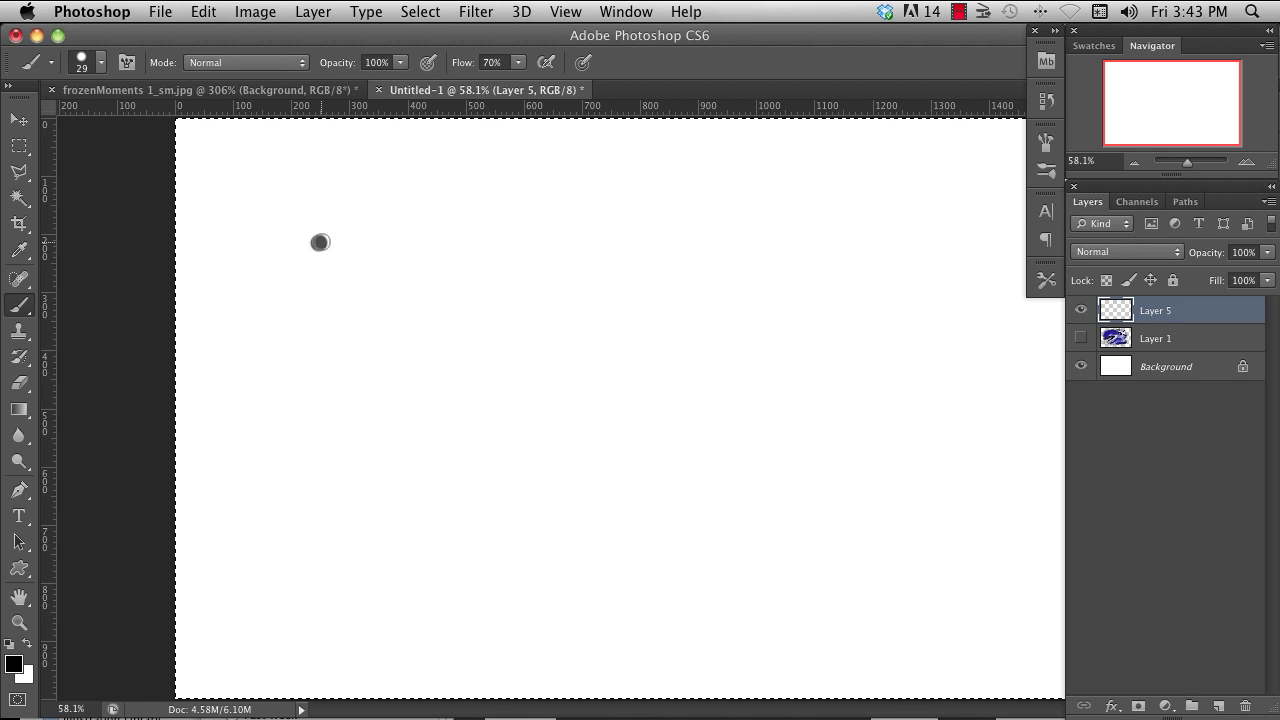
mouse_move(320, 242)
mouse_down()
mouse_move(694, 220)
mouse_move(834, 229)
mouse_up()
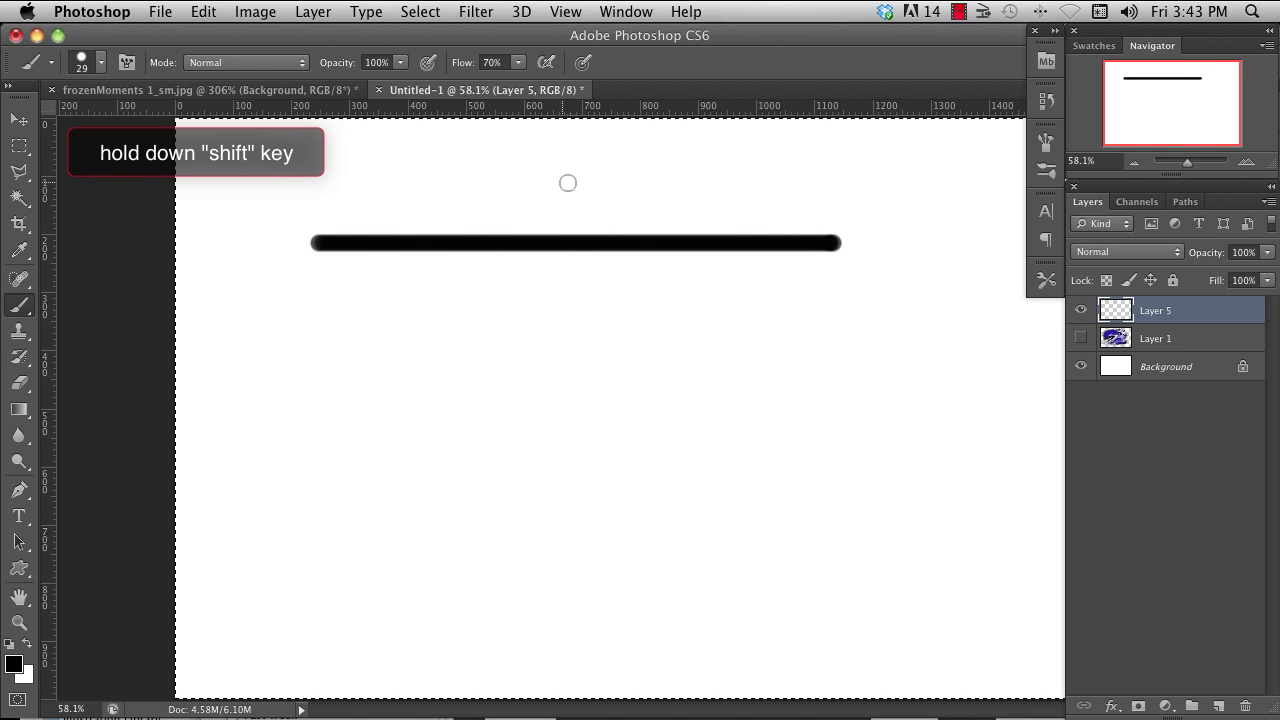
mouse_move(581, 162)
mouse_down()
mouse_move(614, 494)
mouse_move(600, 628)
mouse_up()
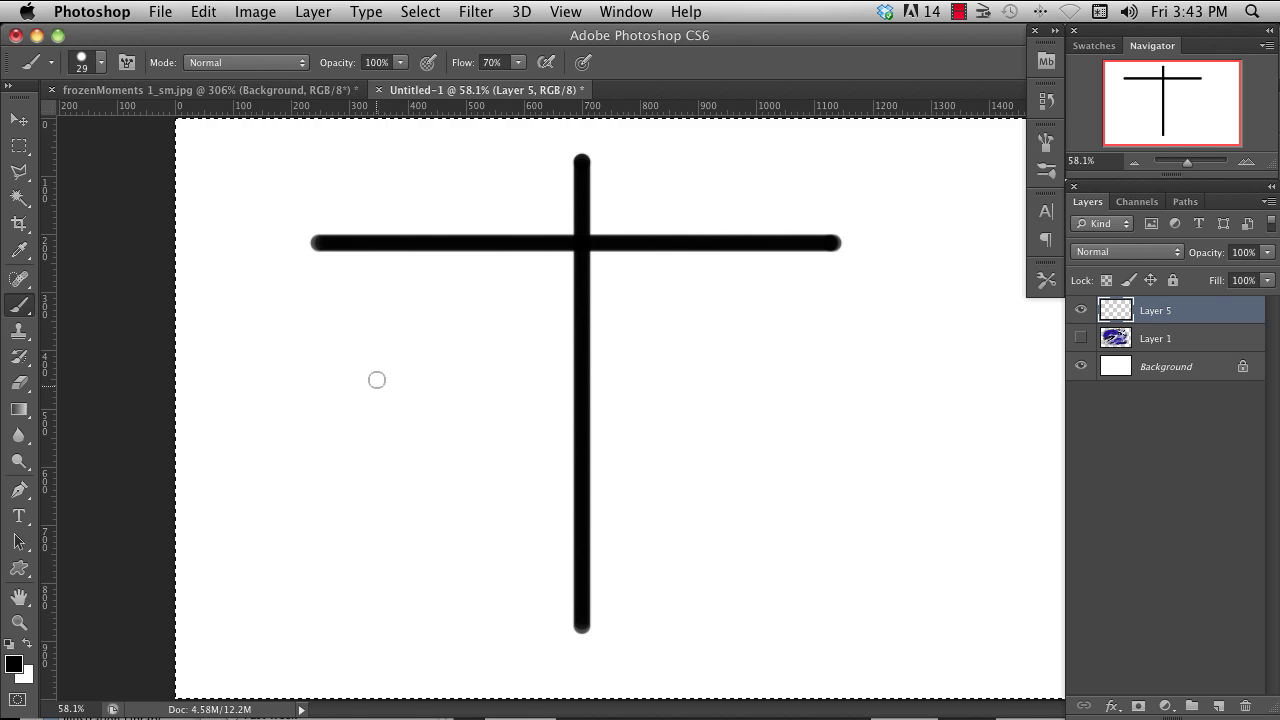
Step: Draw a chain of connected straight zigzag lines below the cross
shift+click(378, 421)
drag(378, 421, 886, 382)
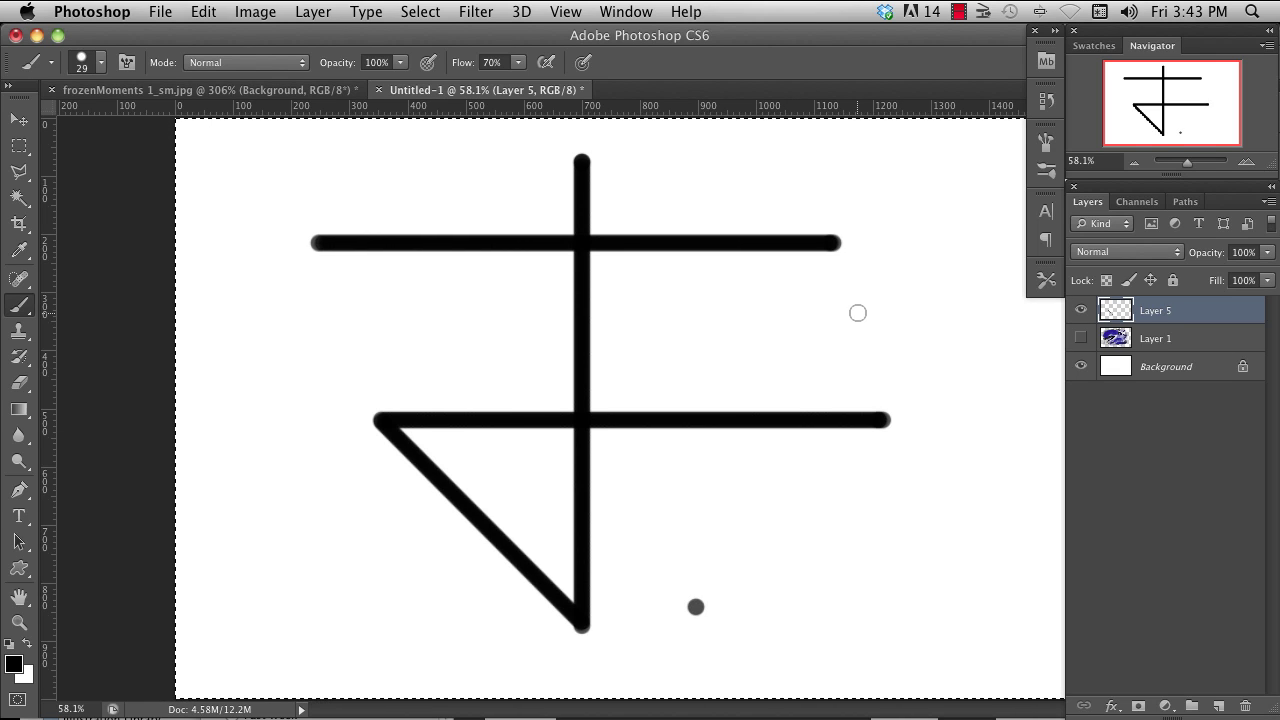
shift+click(853, 317)
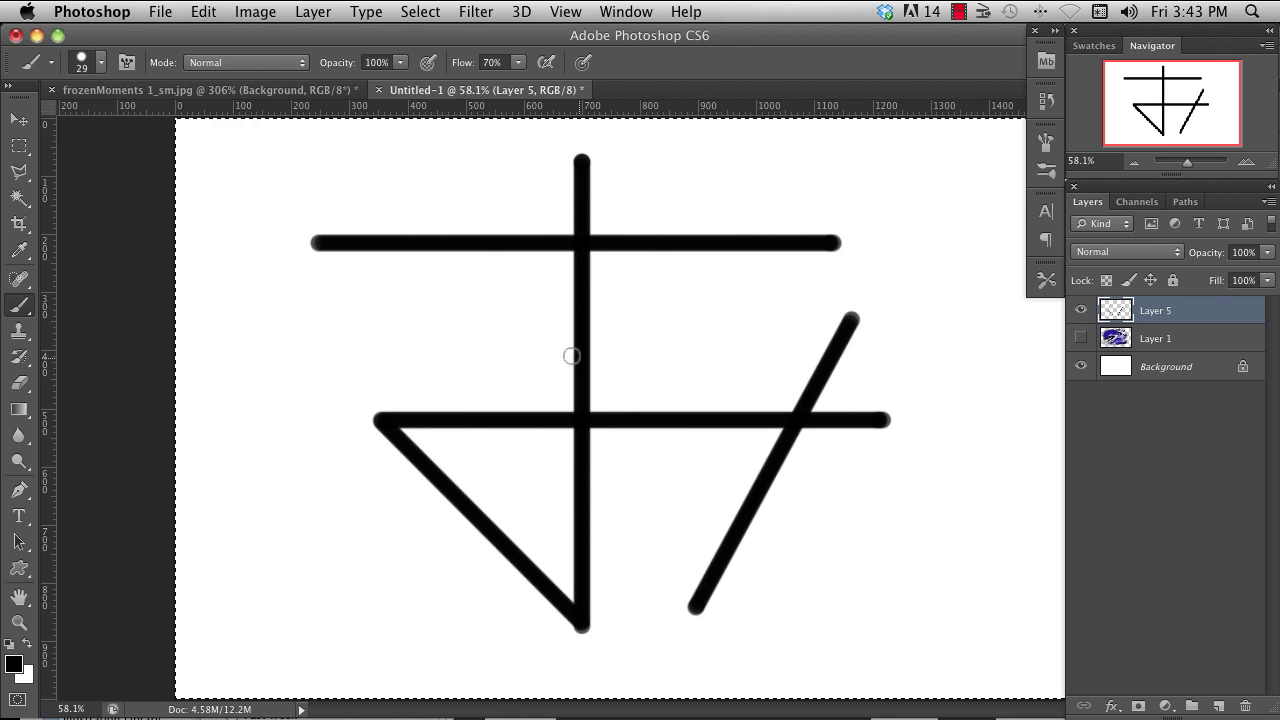
shift+click(649, 486)
shift+click(910, 545)
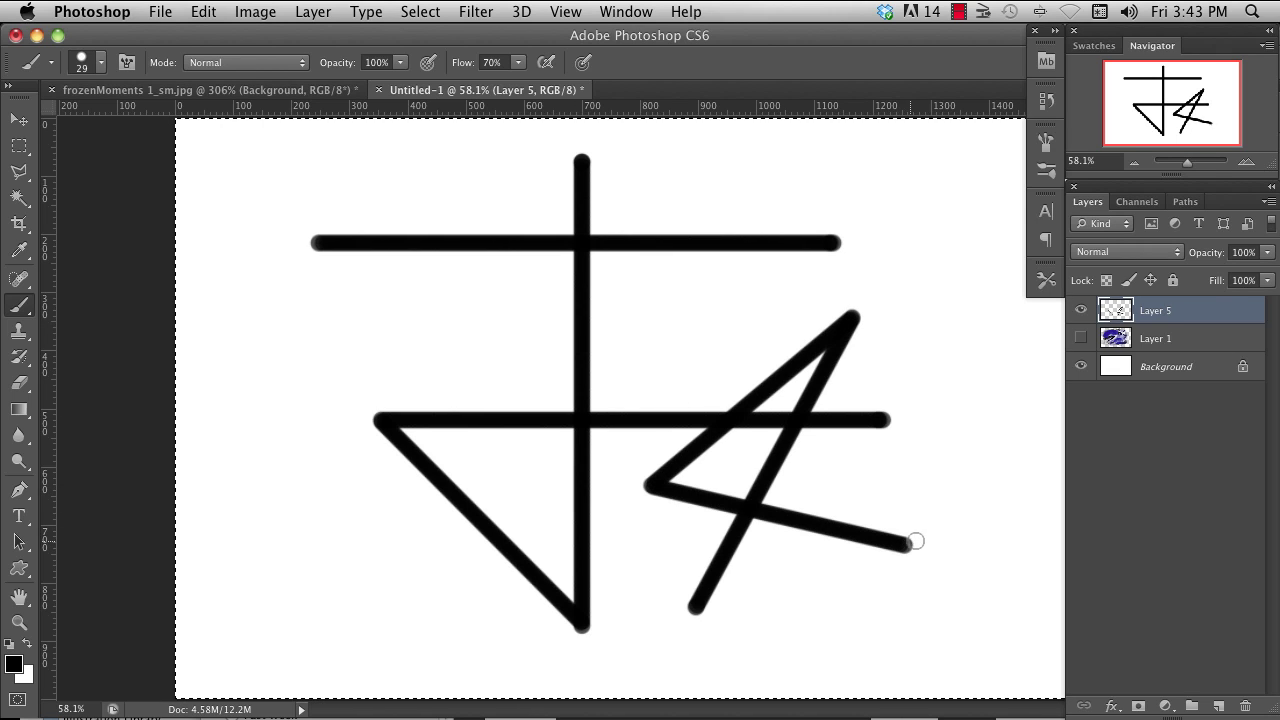
shift+click(934, 365)
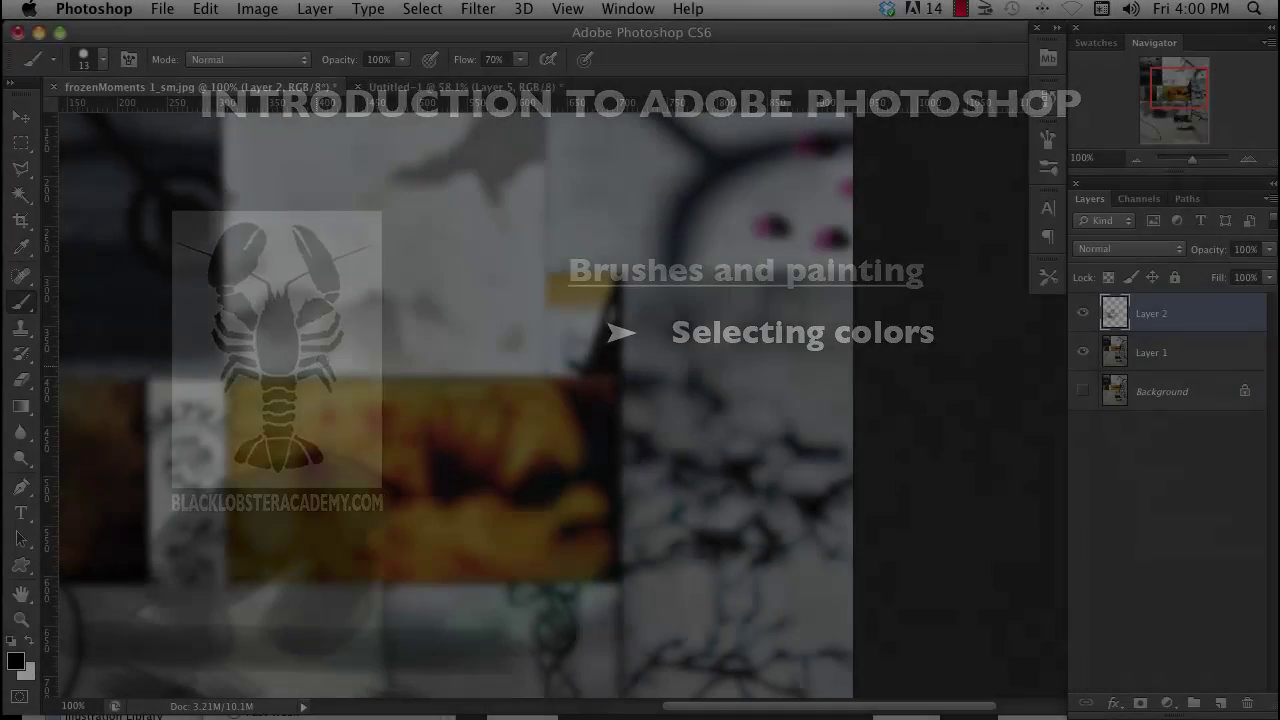
Step: Paint a long black curving stroke ending in a loop across the upper collage
mouse_move(314, 363)
mouse_down()
mouse_move(557, 250)
mouse_move(705, 250)
mouse_move(731, 265)
mouse_up()
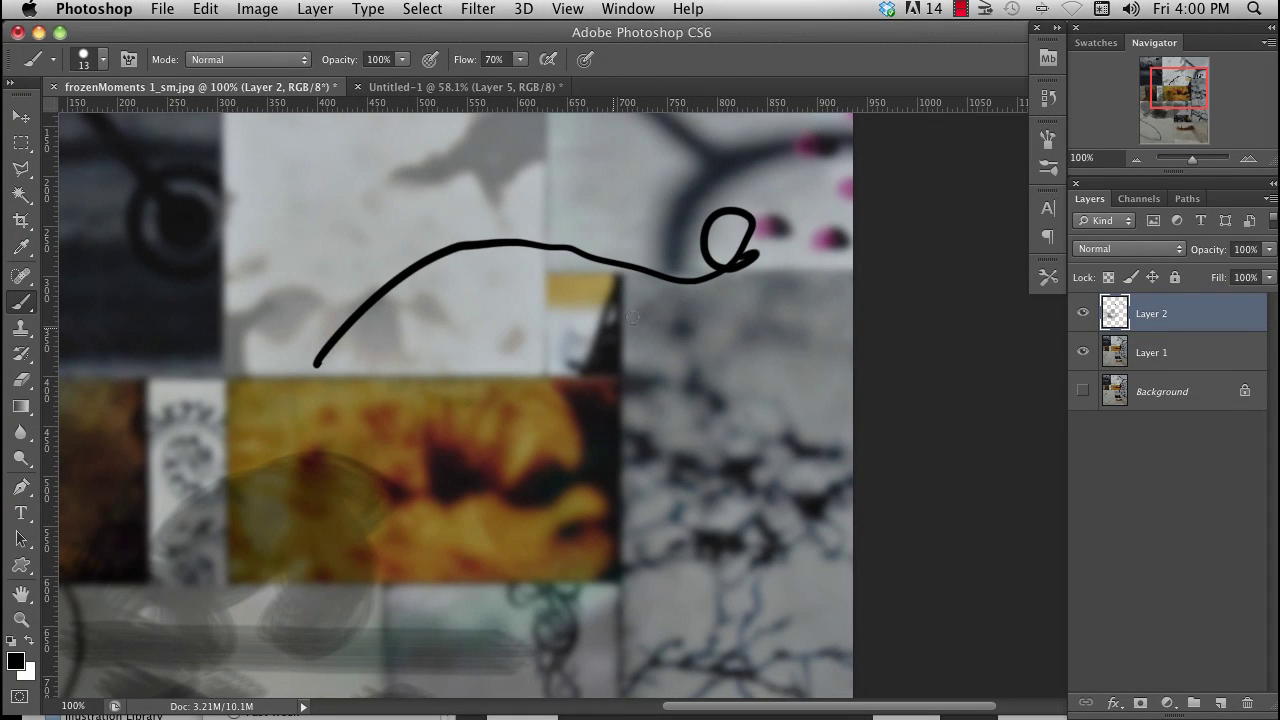
Step: Sample collage colours and paint a yellow-brown stroke, a pink curving stroke and a faint grey mark
alt+click(543, 423)
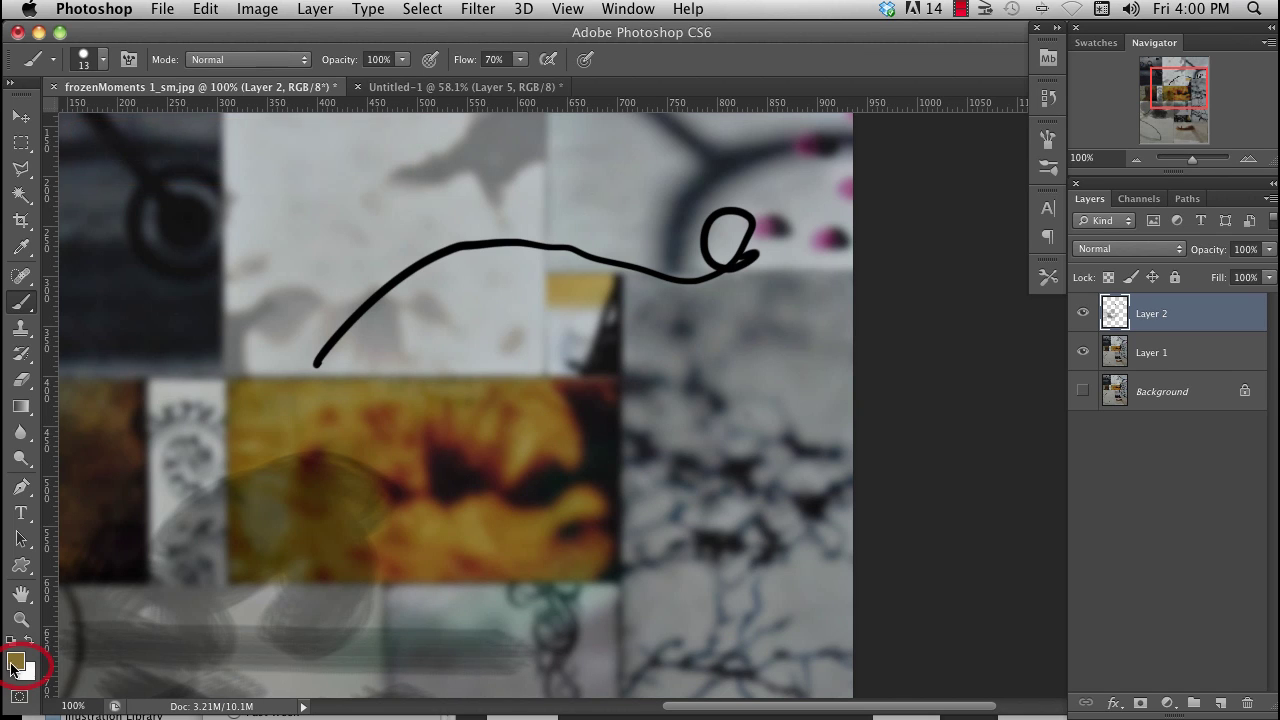
mouse_move(474, 351)
mouse_down()
mouse_move(554, 320)
mouse_move(726, 417)
mouse_up()
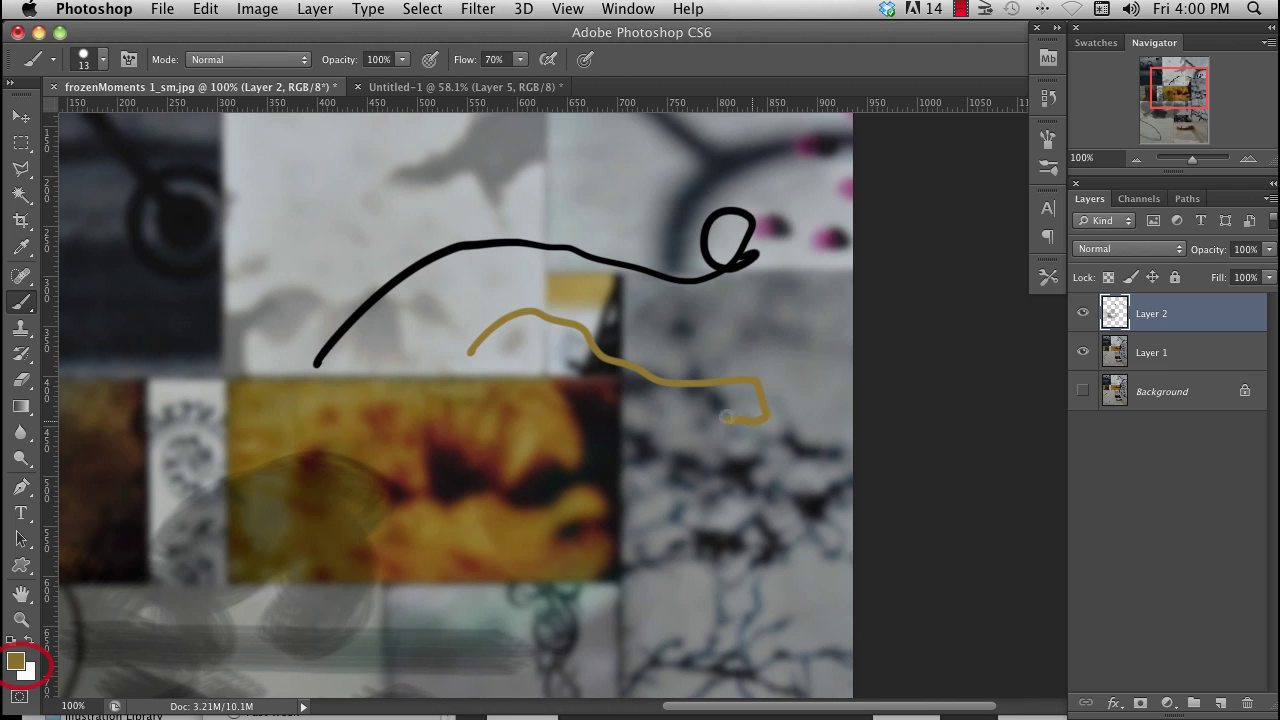
alt+click(783, 217)
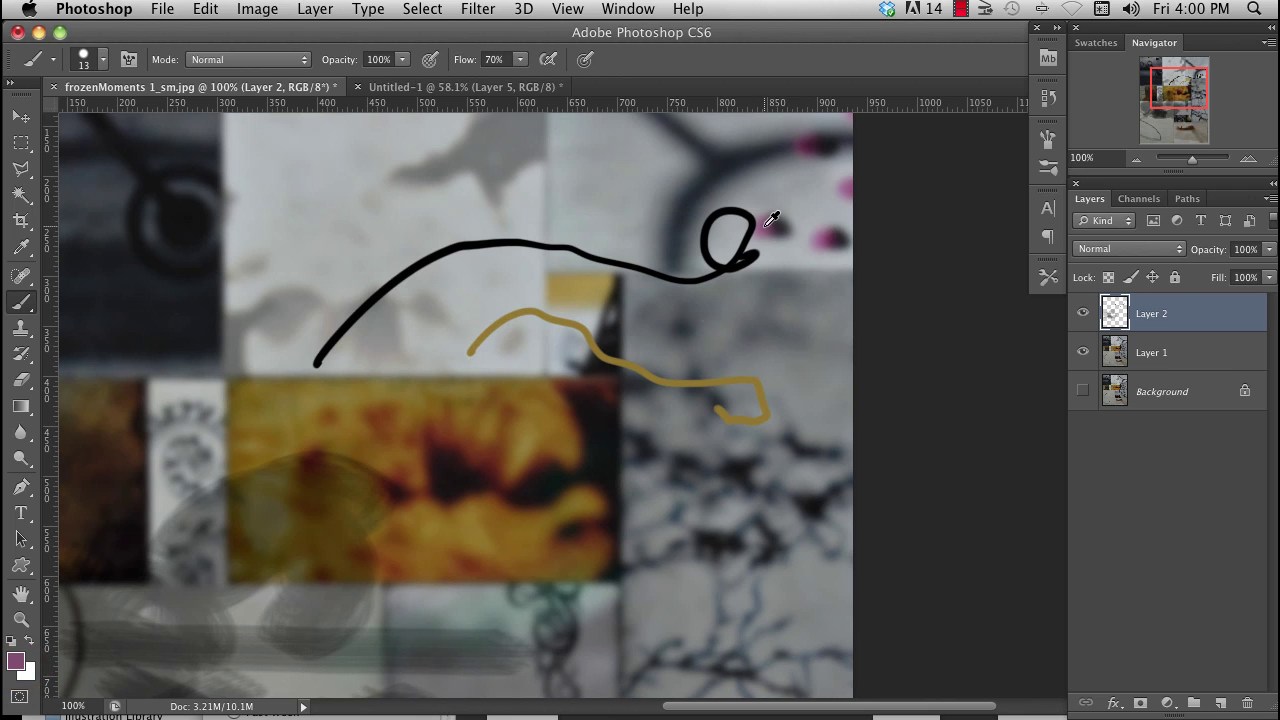
mouse_move(636, 190)
mouse_down()
mouse_move(400, 376)
mouse_move(509, 565)
mouse_up()
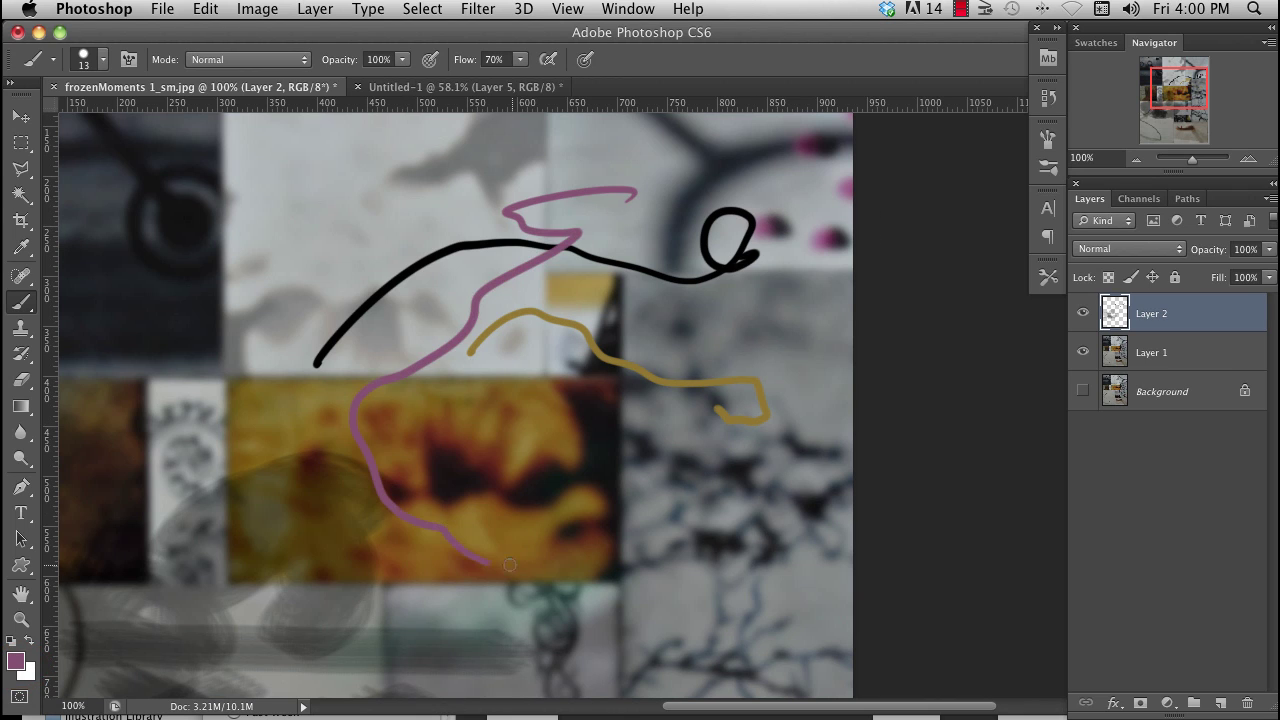
alt+click(268, 198)
alt+click(124, 212)
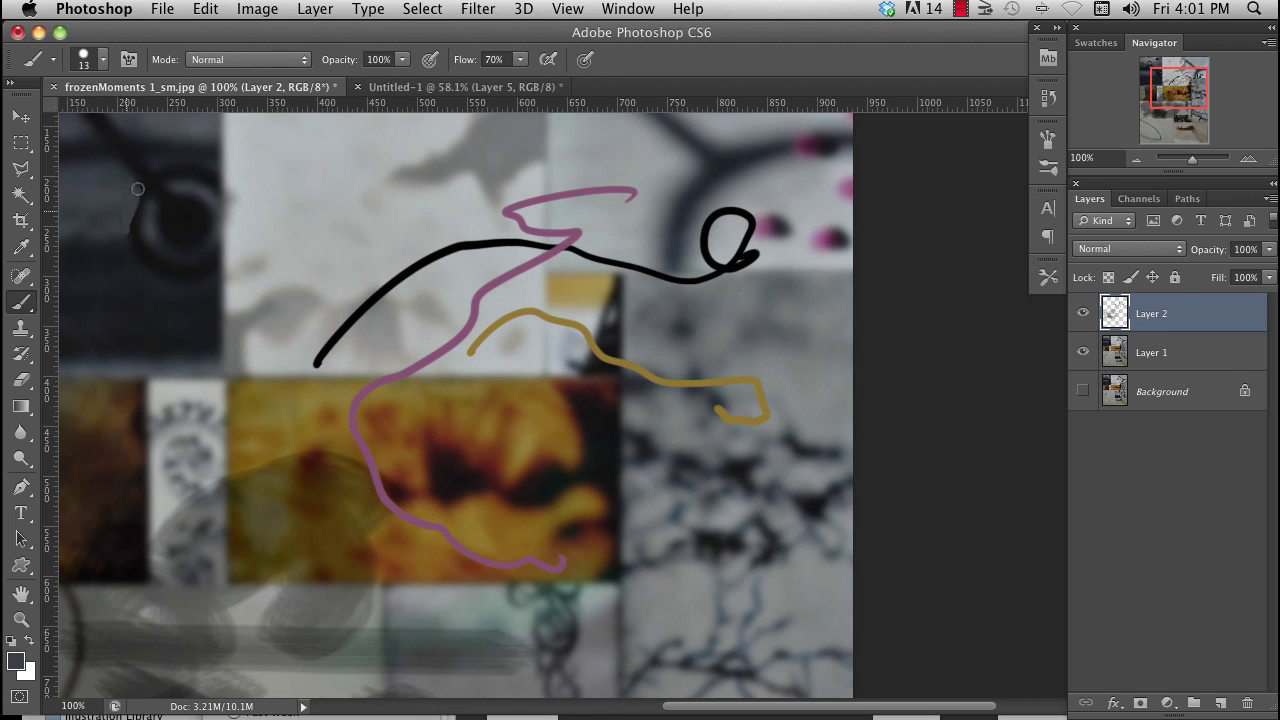
mouse_move(138, 188)
mouse_down()
mouse_move(160, 210)
mouse_move(138, 210)
mouse_up()
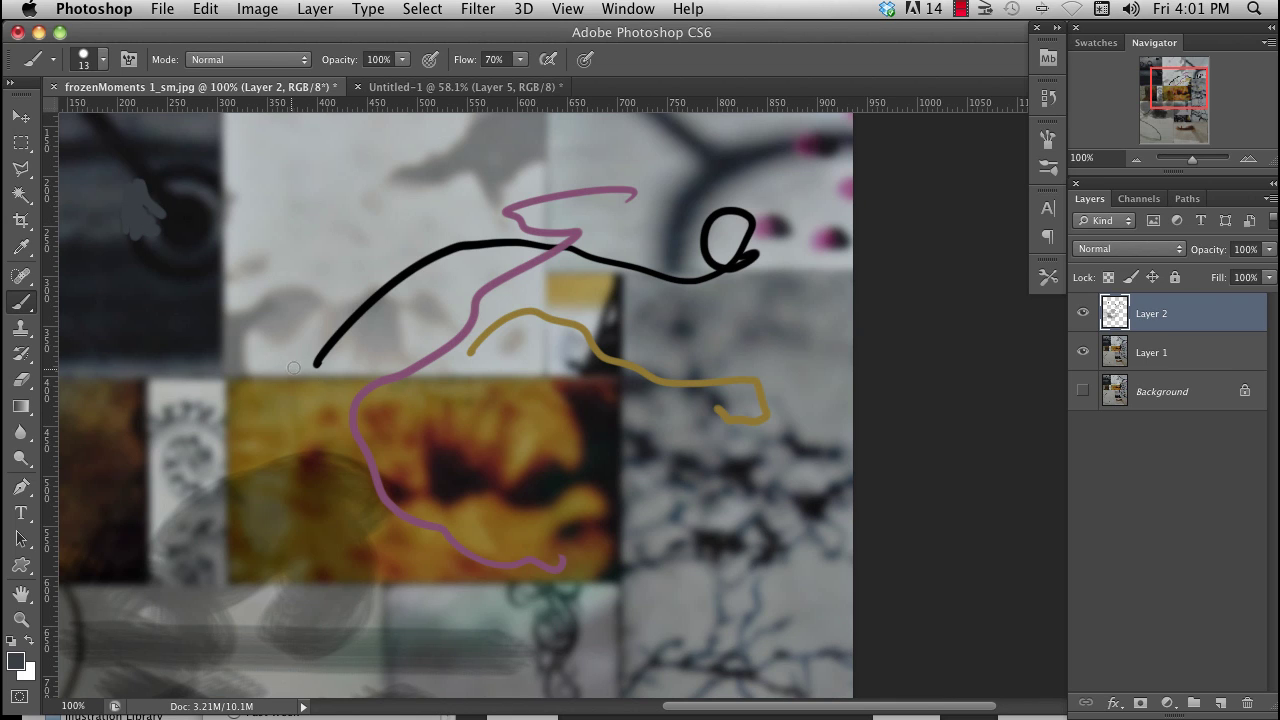
Step: Pick mid green #7fa452 in the foreground Color Picker after trying its H, S and B modes
click(16, 666)
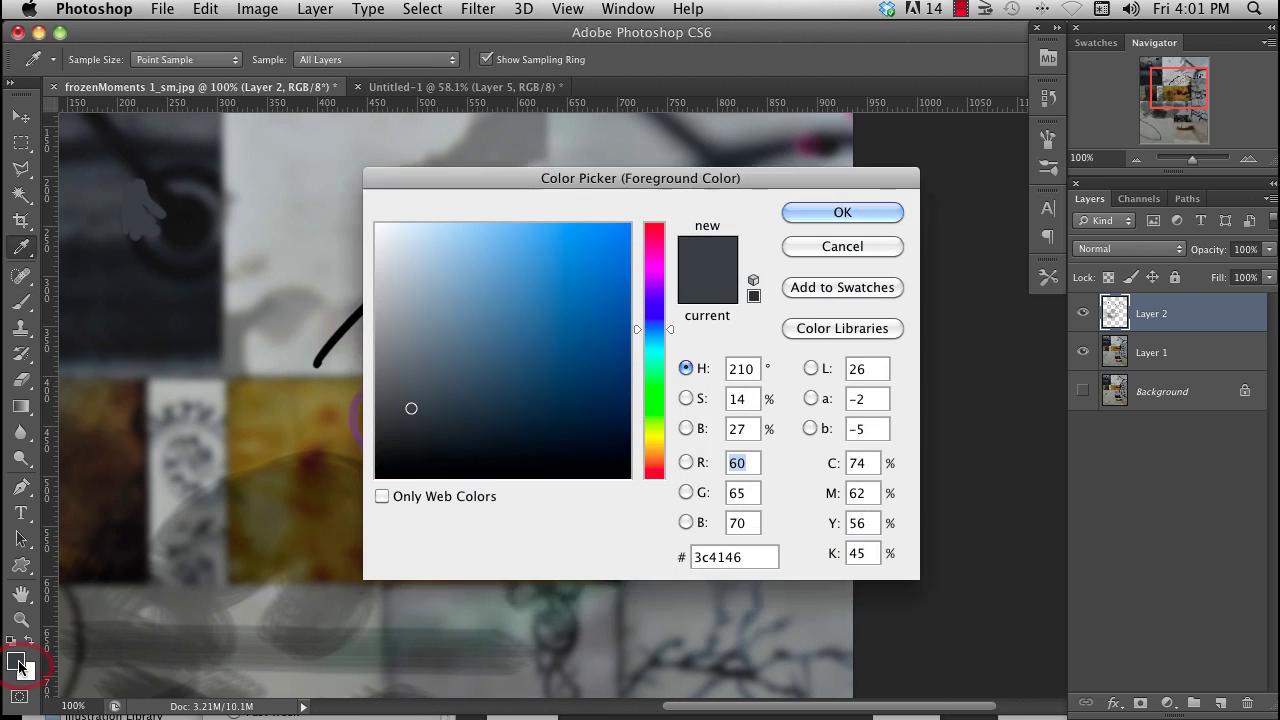
drag(696, 177, 743, 154)
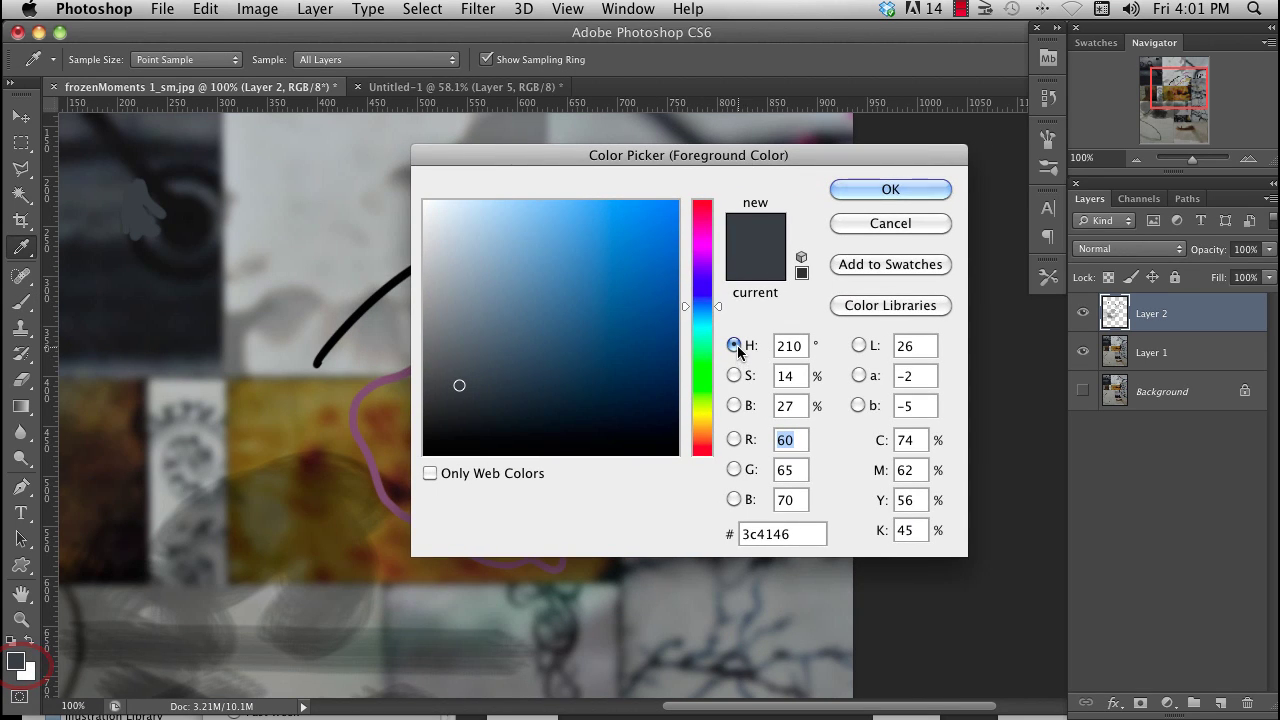
click(737, 377)
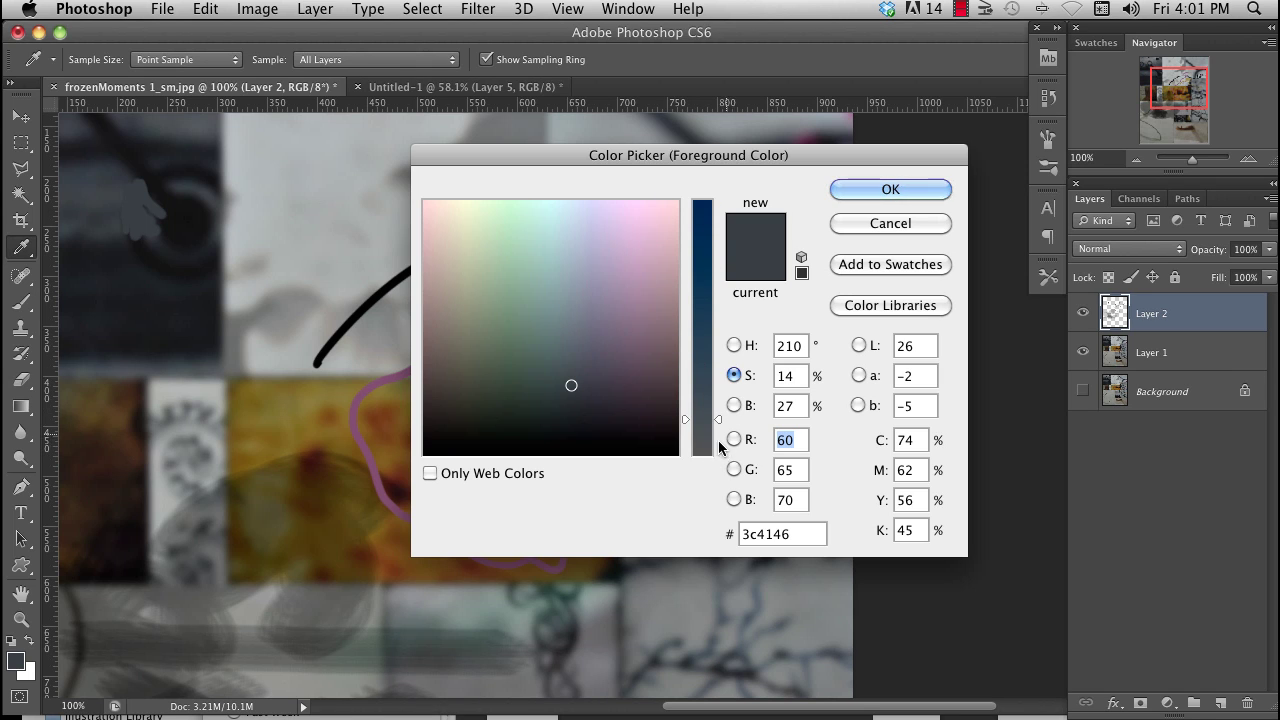
click(736, 407)
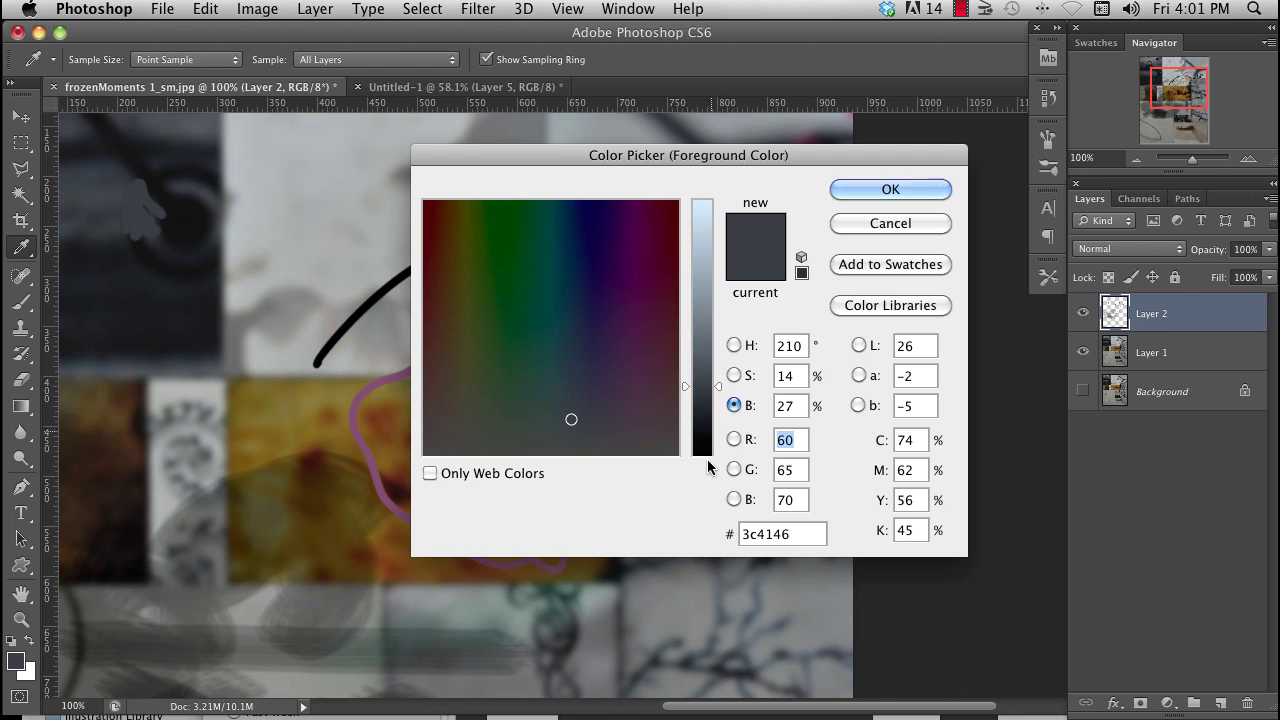
drag(716, 392, 715, 347)
click(734, 375)
mouse_move(721, 401)
mouse_down()
mouse_move(722, 228)
mouse_move(726, 416)
mouse_move(715, 302)
mouse_move(724, 409)
mouse_move(722, 393)
mouse_up()
click(734, 345)
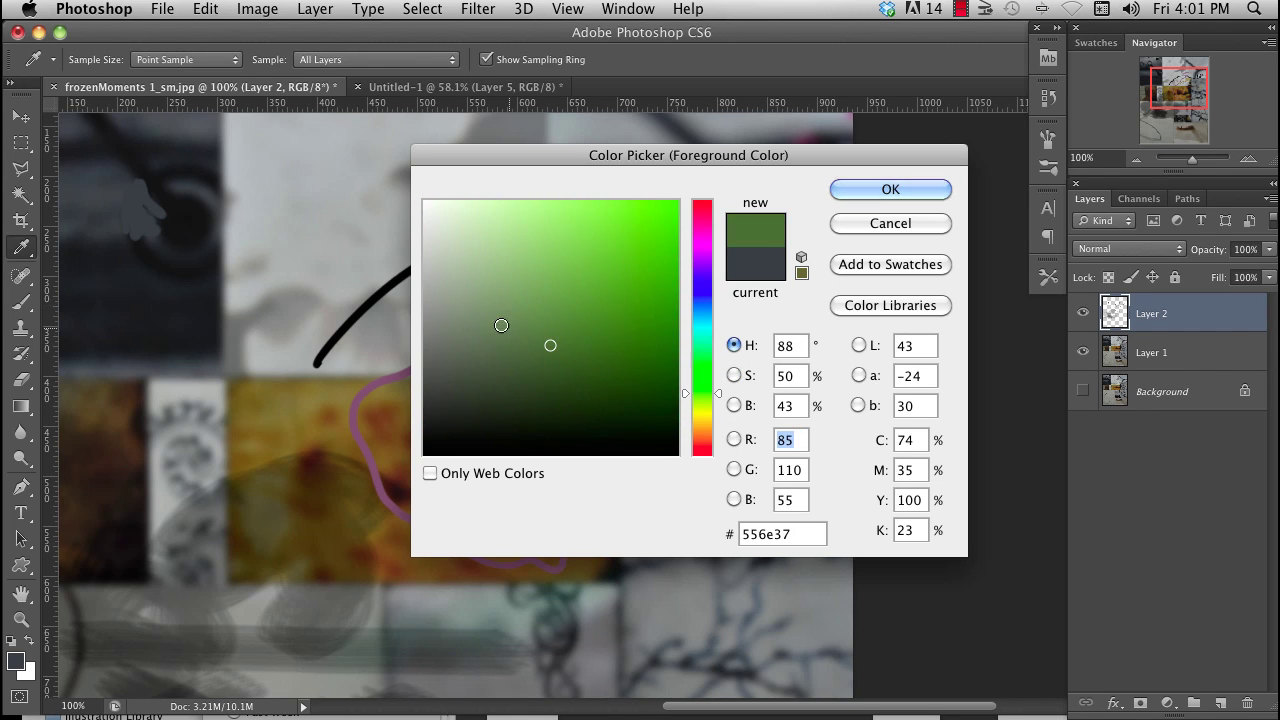
click(623, 306)
click(494, 357)
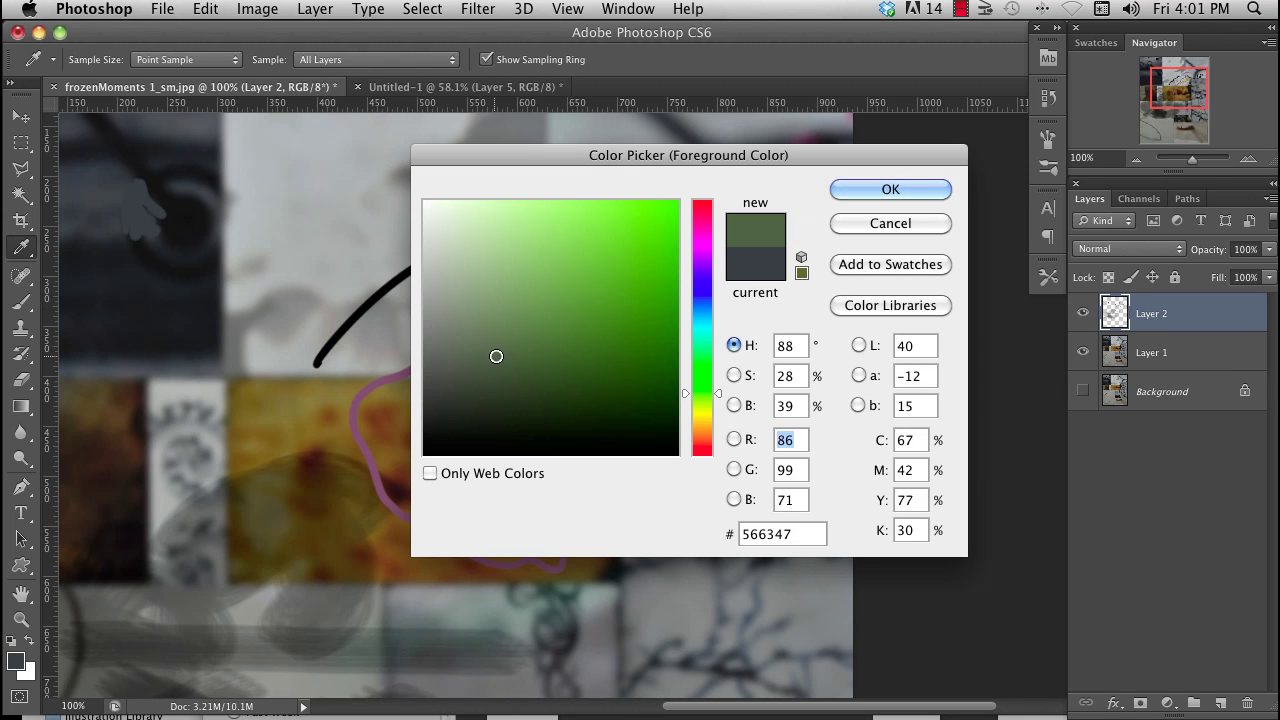
click(550, 291)
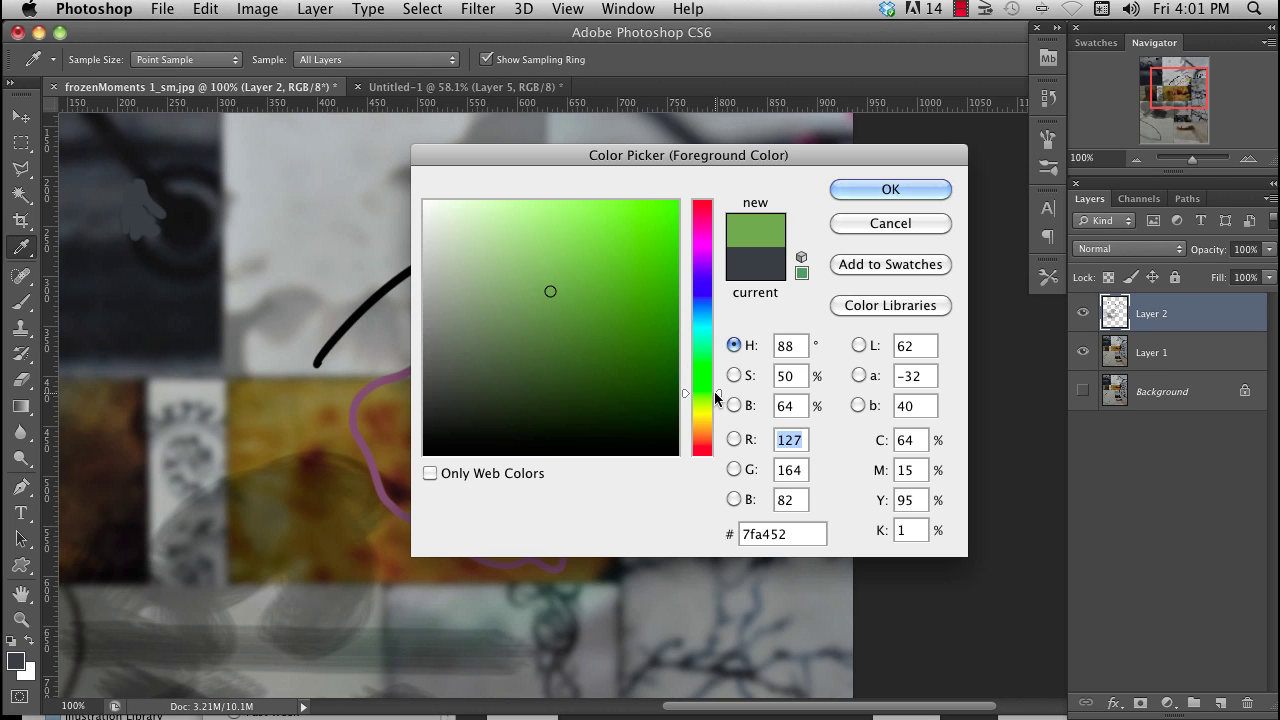
click(876, 187)
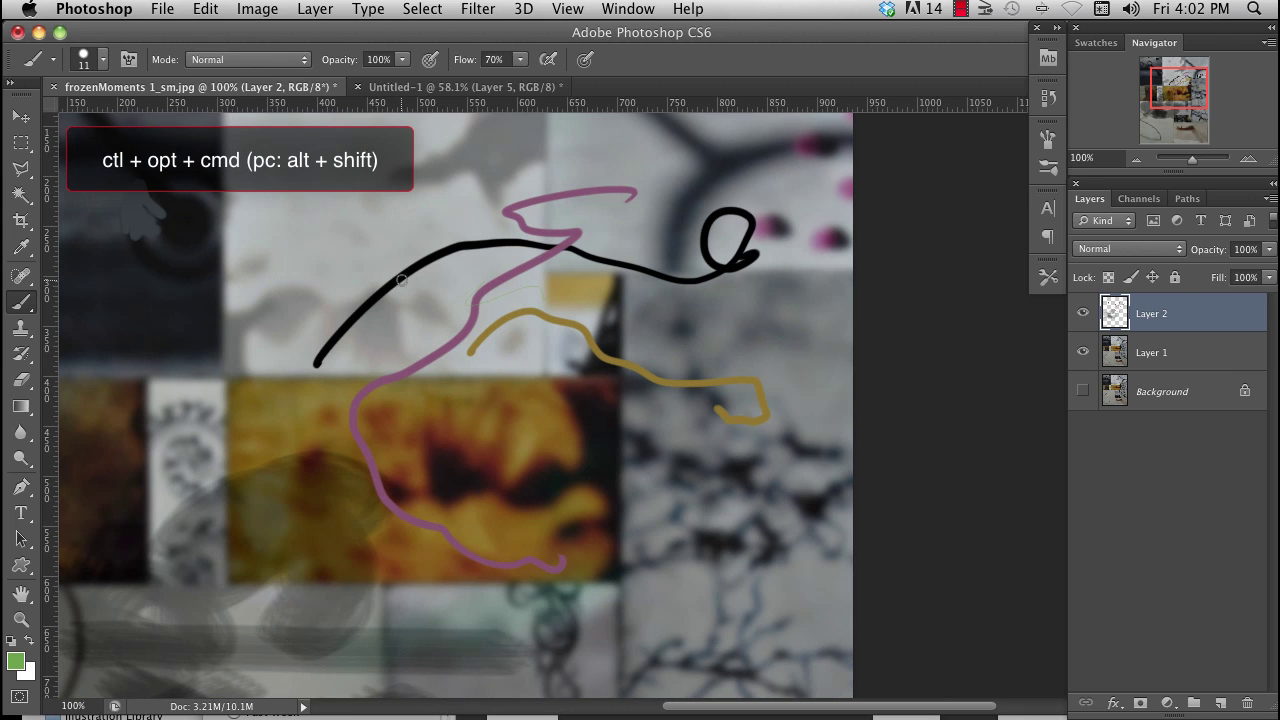
ctrl+alt+super+click(421, 303)
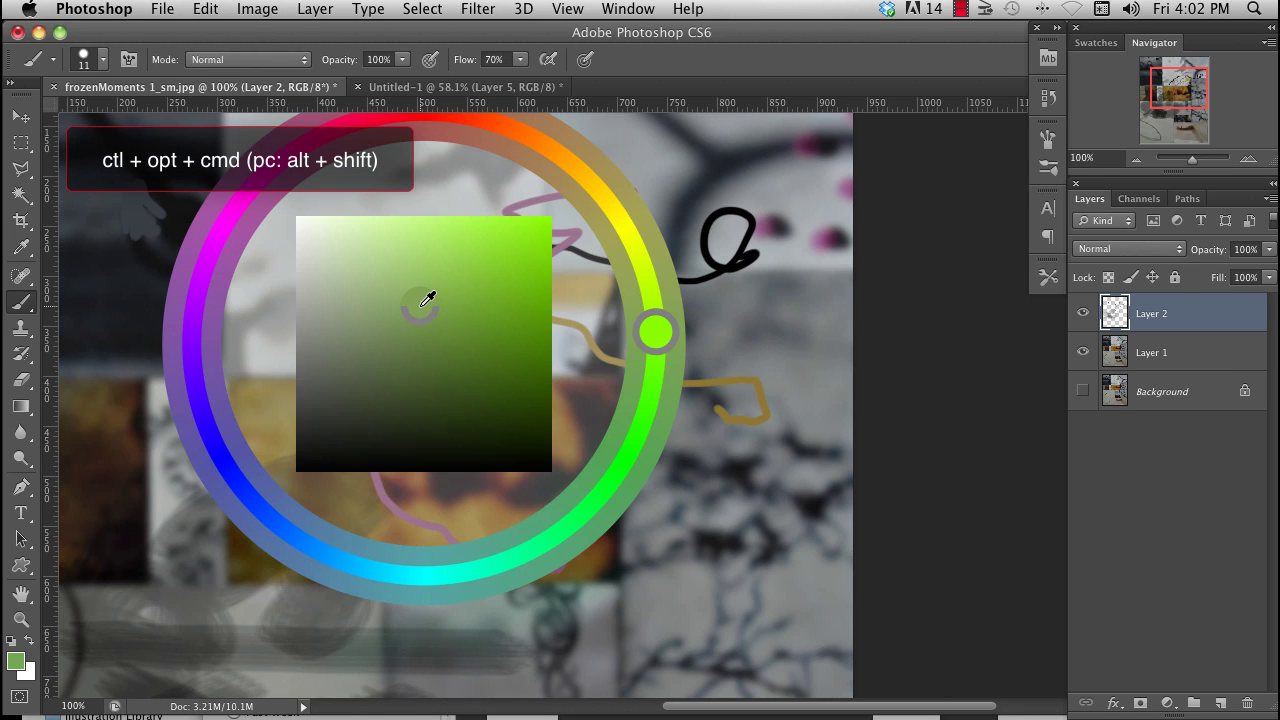
mouse_move(427, 299)
mouse_down()
mouse_move(654, 363)
mouse_move(643, 429)
mouse_move(532, 530)
mouse_move(173, 478)
mouse_up()
mouse_move(137, 345)
mouse_down()
mouse_move(170, 345)
mouse_move(225, 225)
mouse_move(330, 140)
mouse_move(241, 262)
mouse_move(297, 474)
mouse_up()
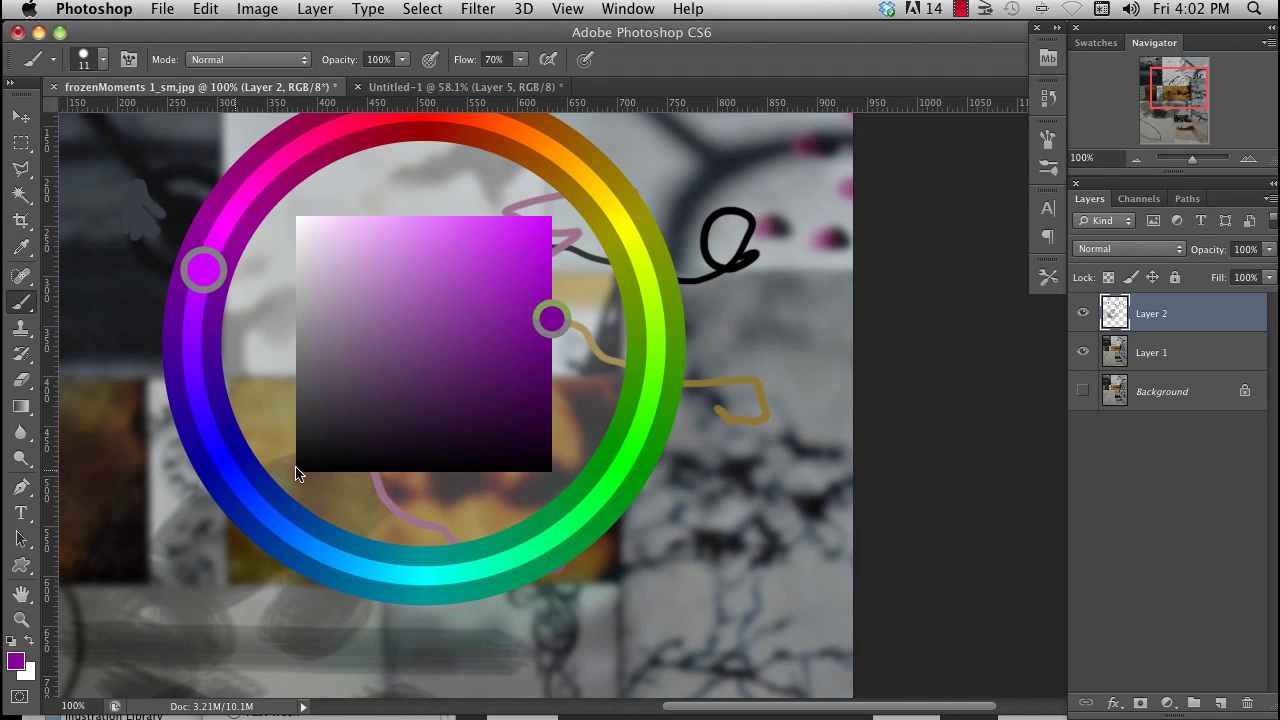
mouse_move(258, 398)
mouse_down()
mouse_move(234, 297)
mouse_move(357, 288)
mouse_move(437, 307)
mouse_move(485, 365)
mouse_move(490, 300)
mouse_move(370, 290)
mouse_move(360, 337)
mouse_move(458, 360)
mouse_up()
mouse_move(551, 415)
mouse_down()
mouse_move(602, 411)
mouse_move(656, 471)
mouse_move(760, 486)
mouse_up()
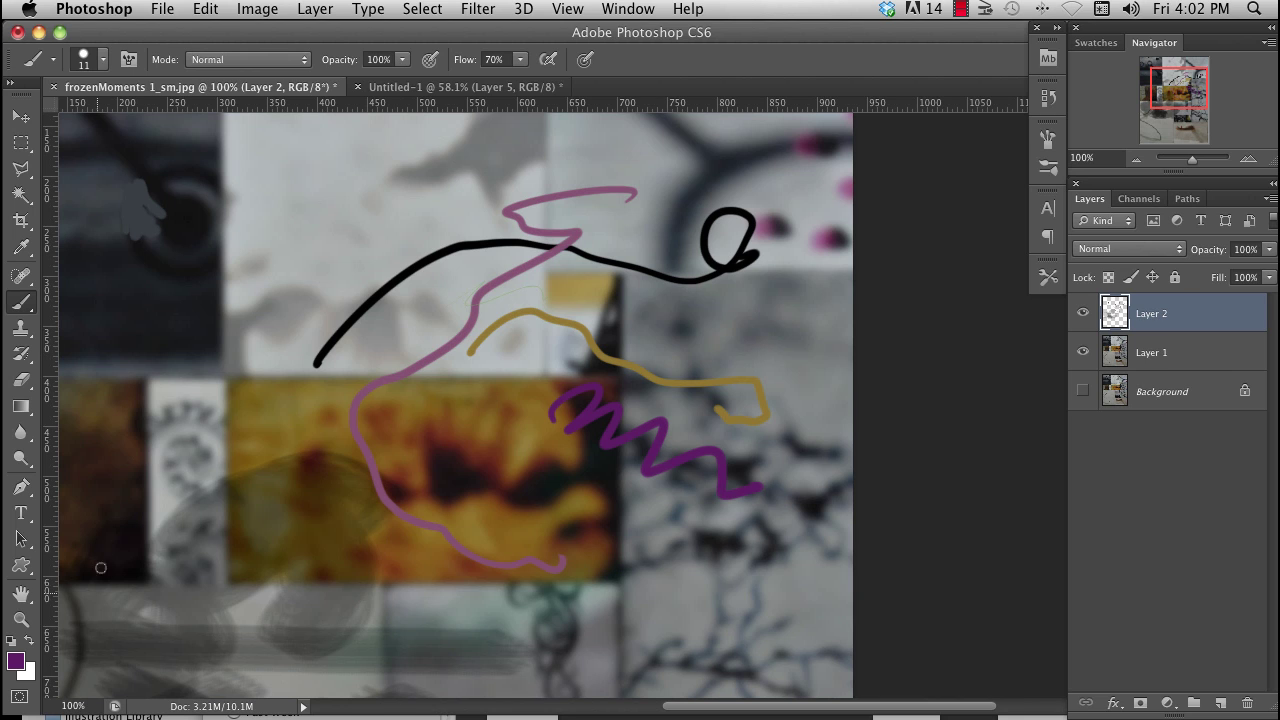
click(20, 661)
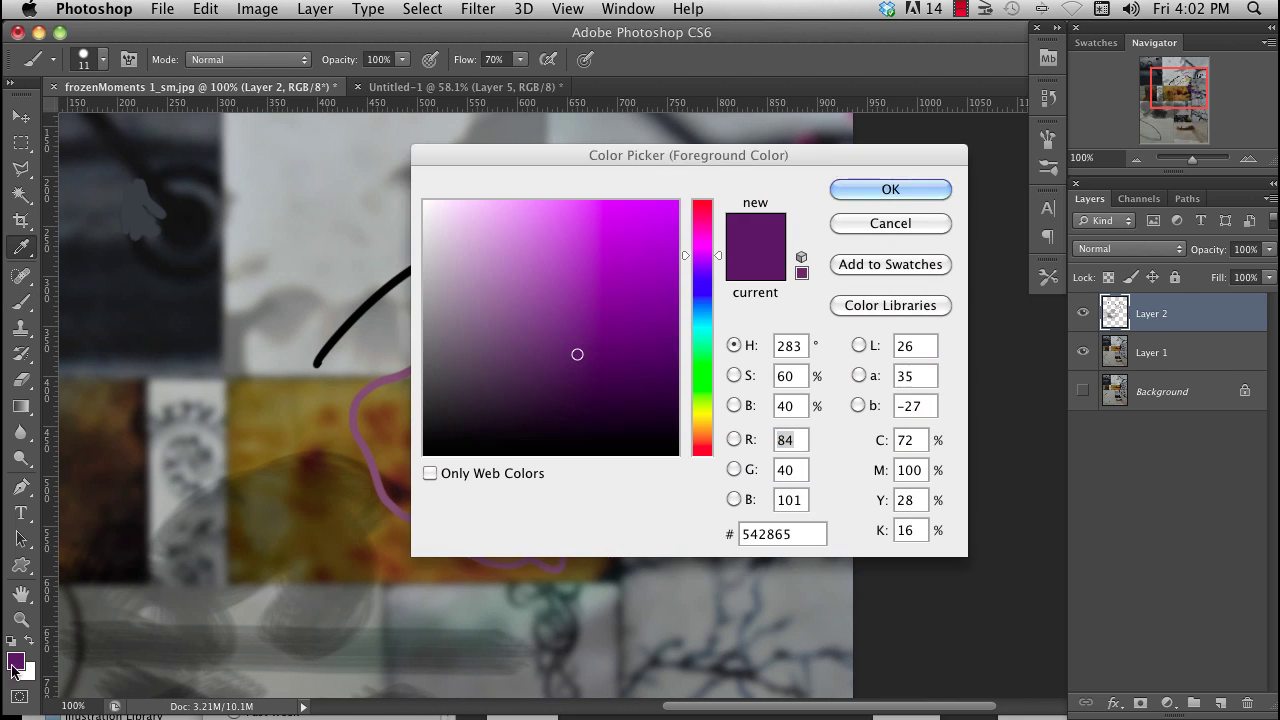
click(901, 224)
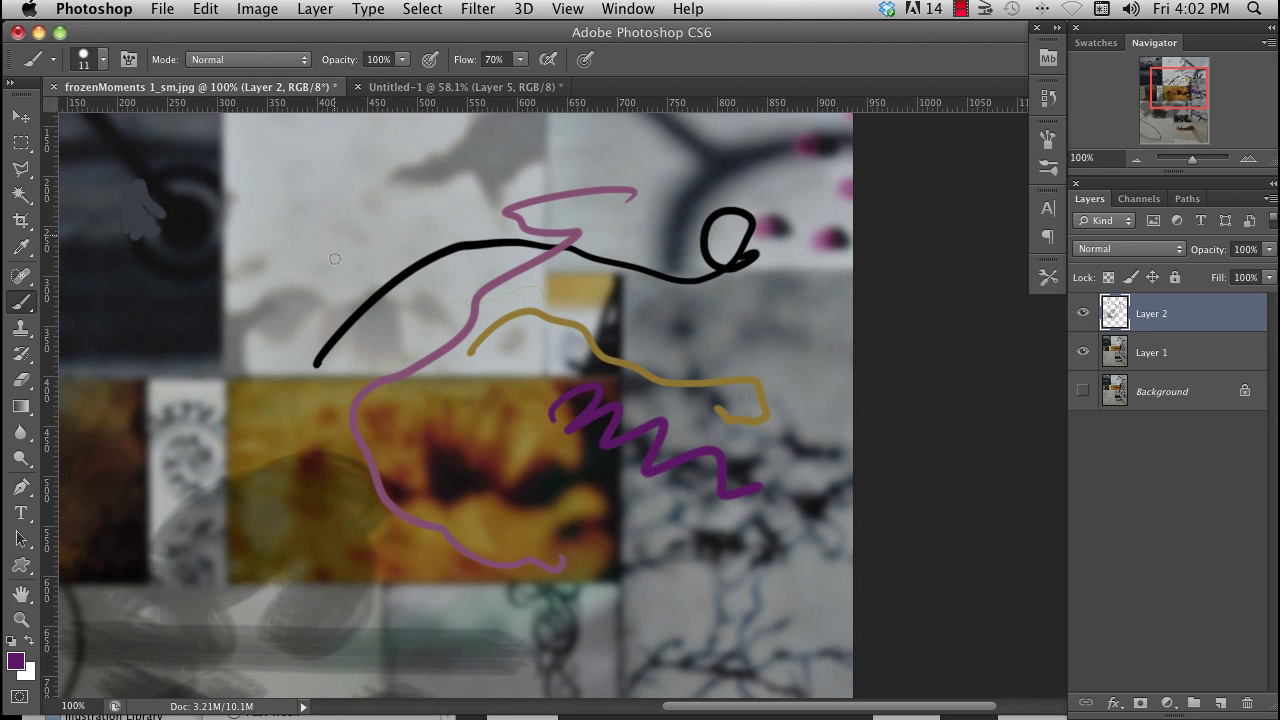
Step: In General preferences, leave the HUD Color Picker at Hue Wheel (Medium) and confirm
click(120, 16)
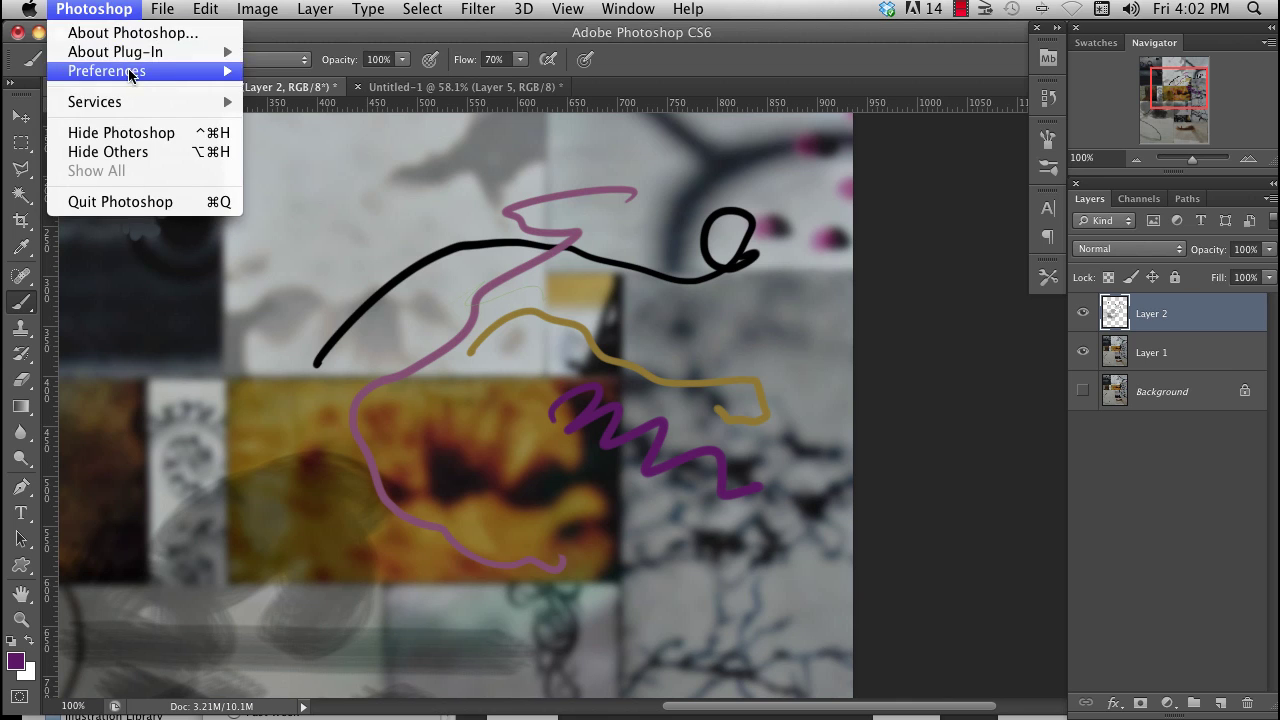
mouse_move(138, 74)
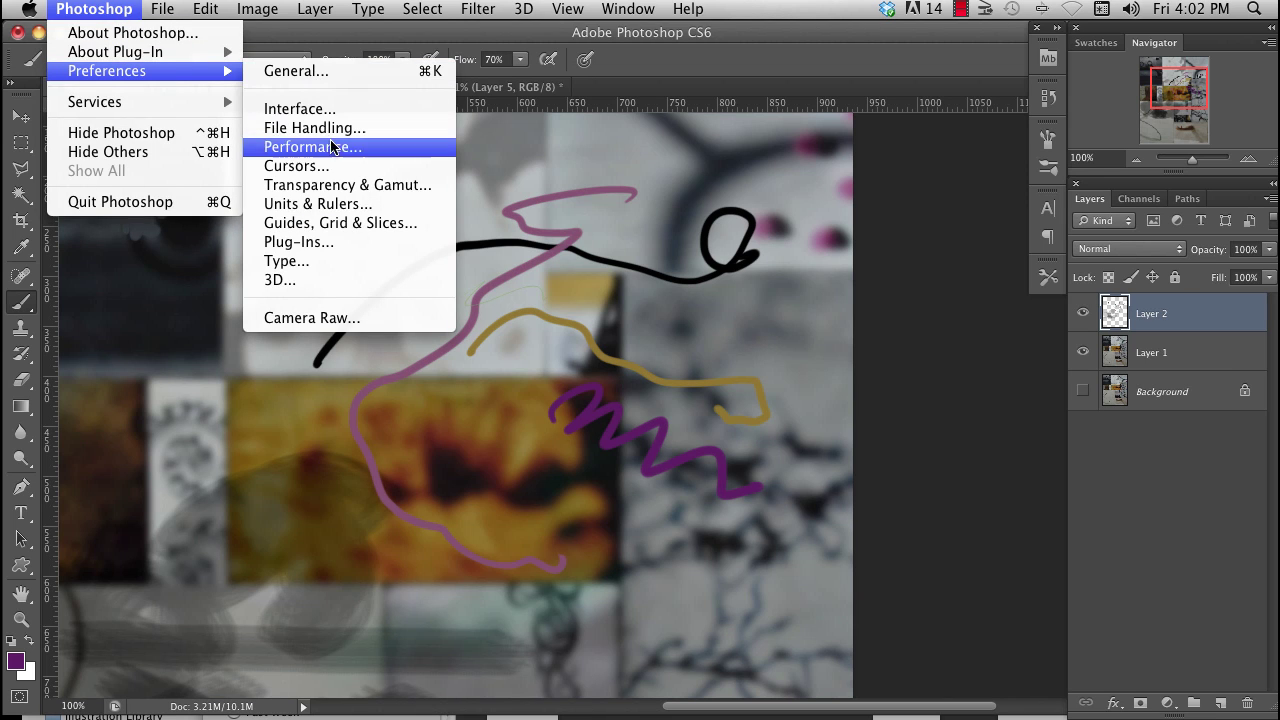
click(300, 71)
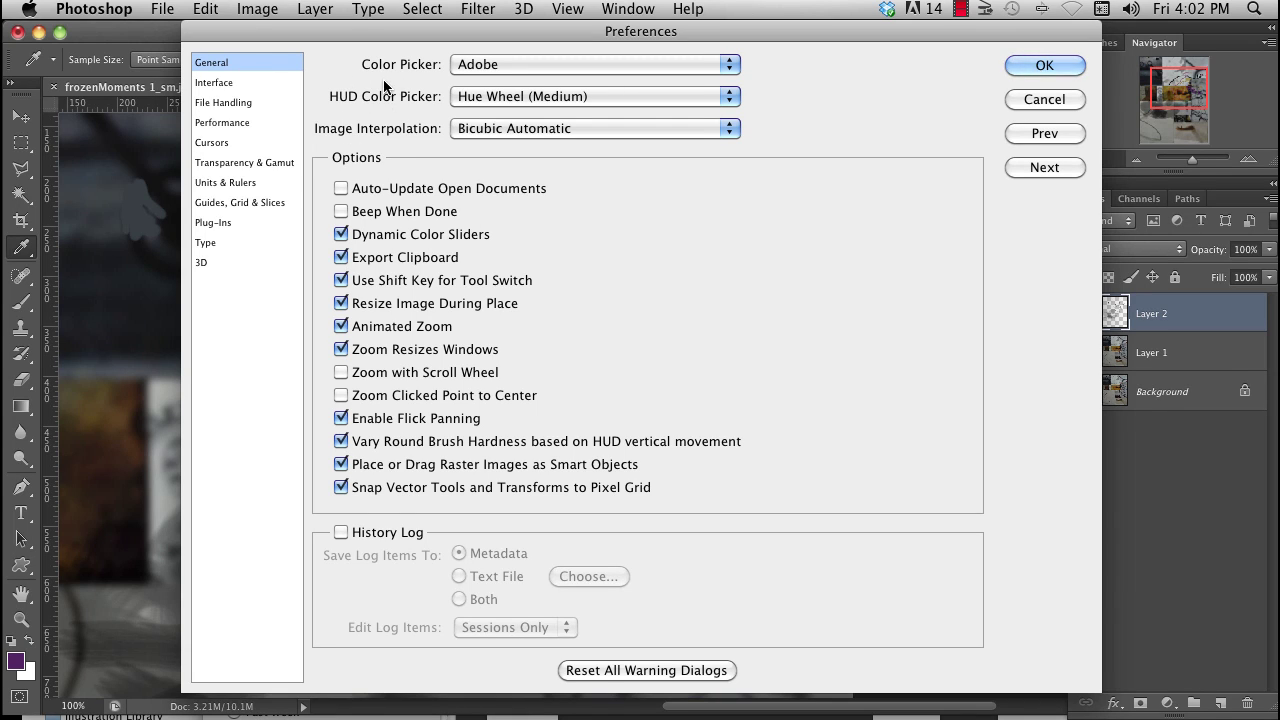
click(735, 98)
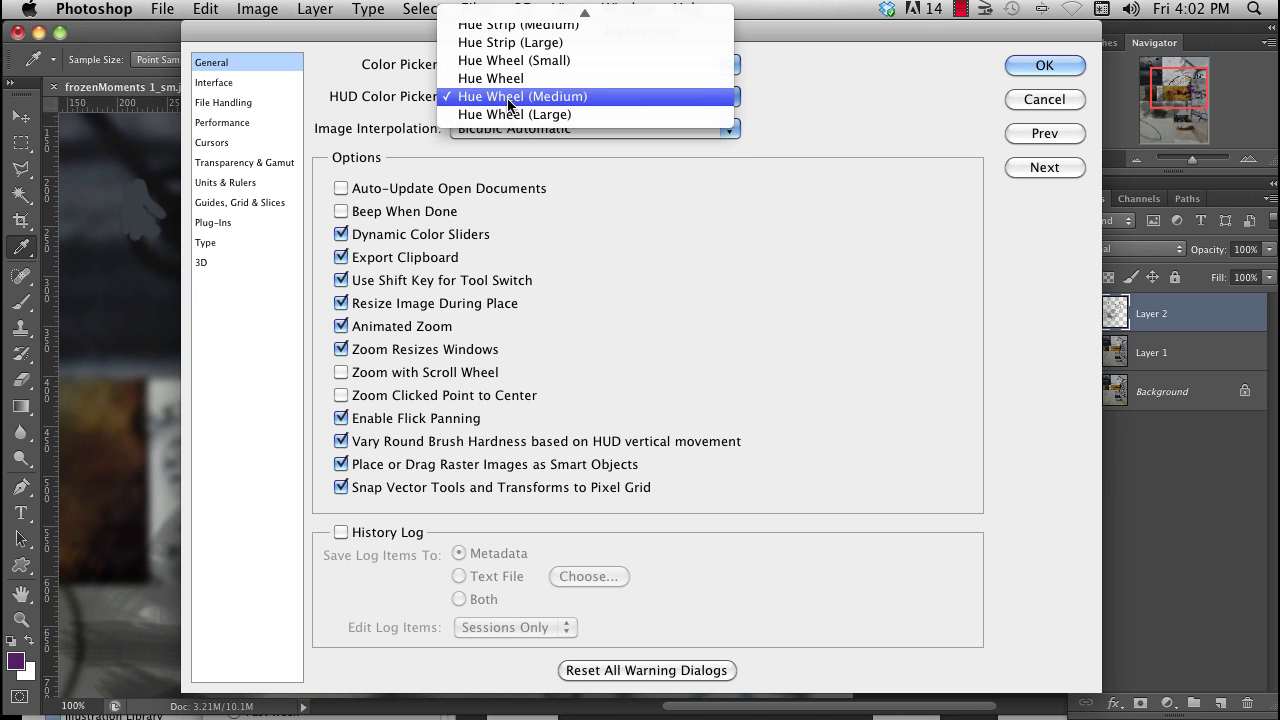
click(508, 100)
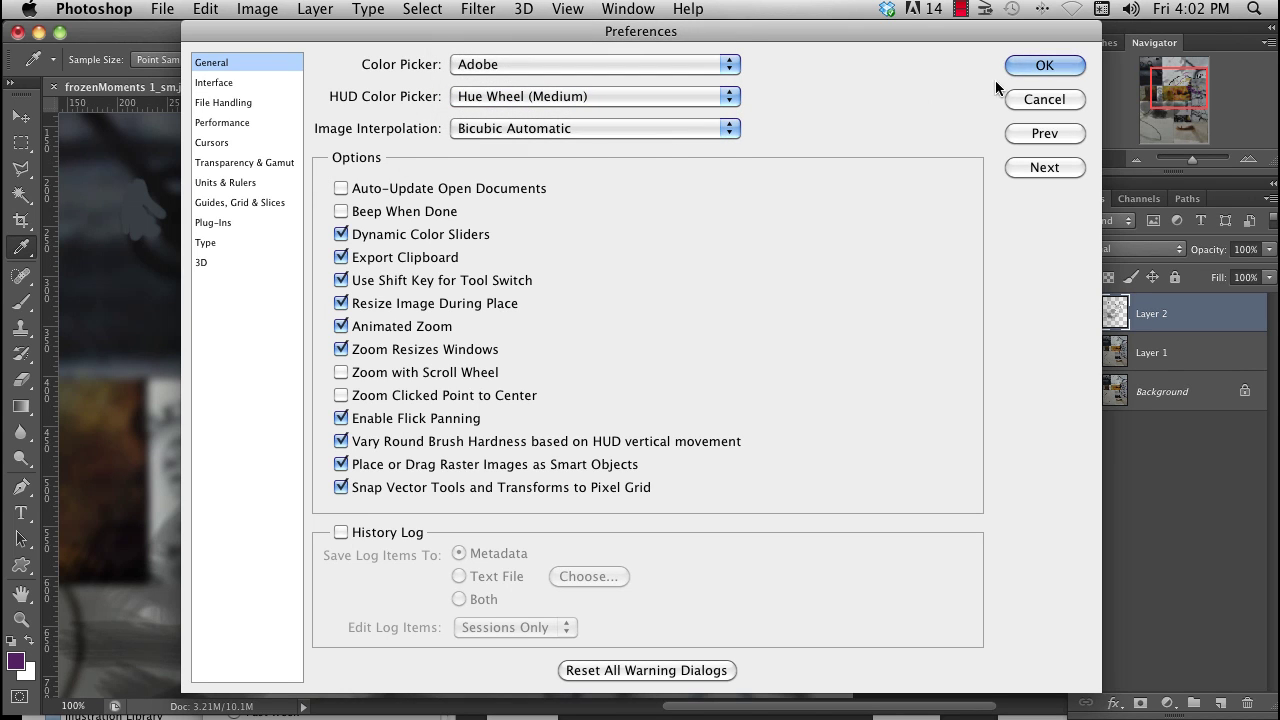
click(1044, 65)
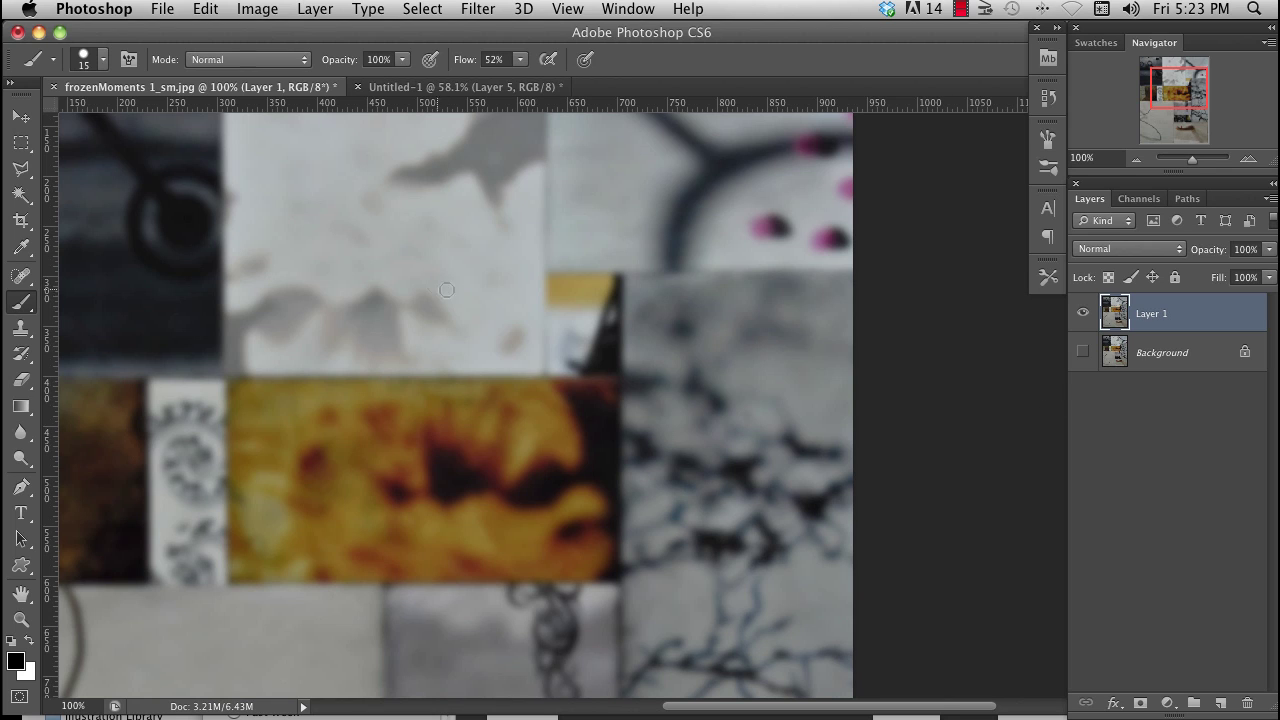
Step: Marquee-select the yellow-and-black corner patch, then cancel defining it as 'Sampled Brush 1'
key(m)
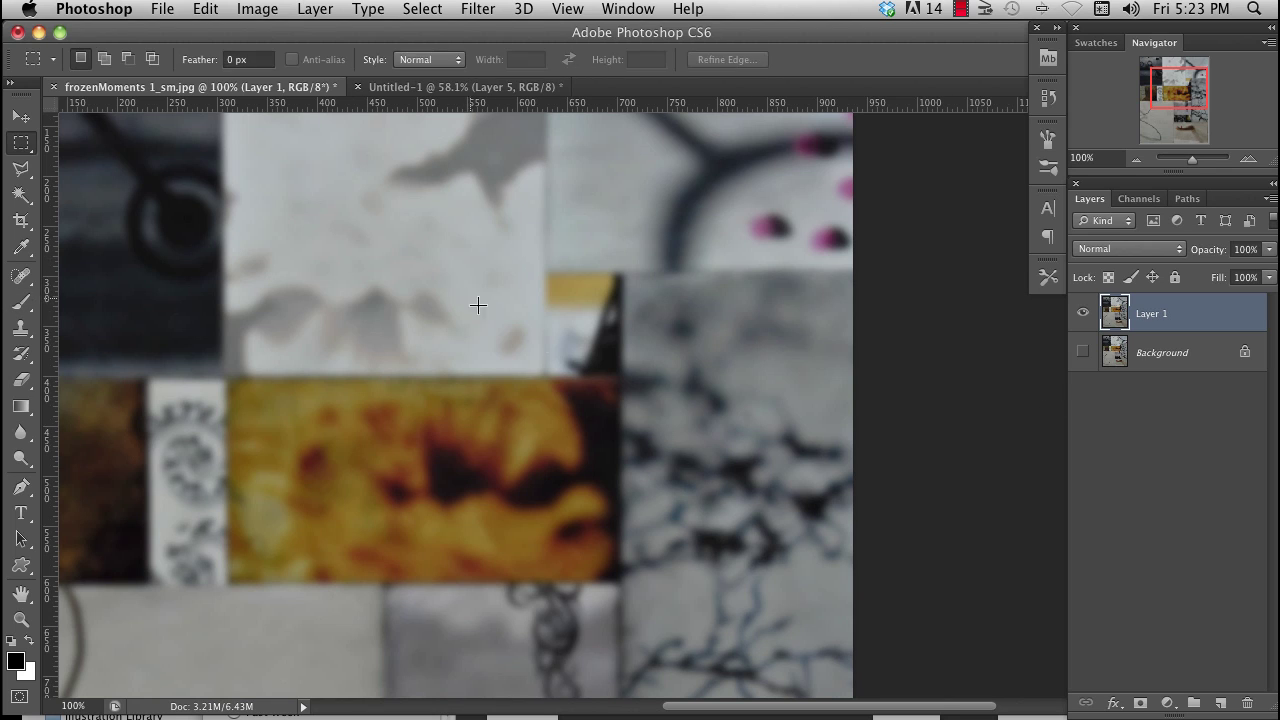
drag(496, 490, 666, 228)
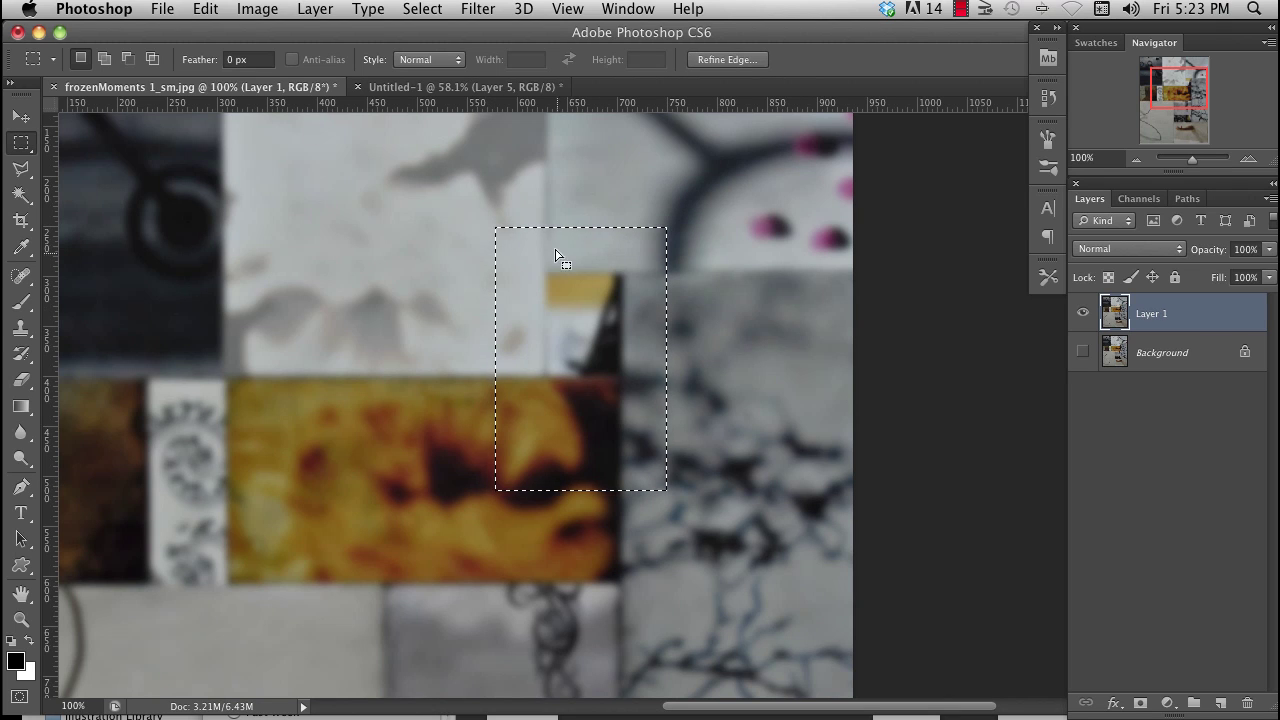
click(205, 9)
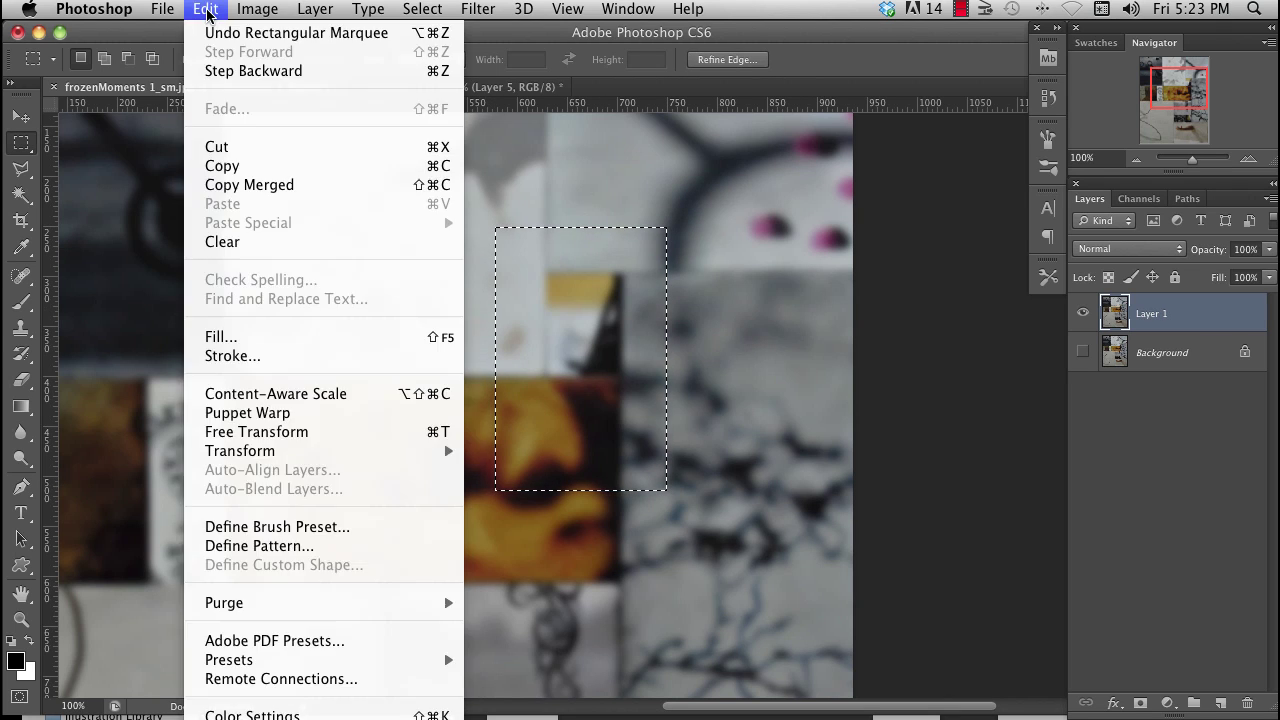
click(312, 533)
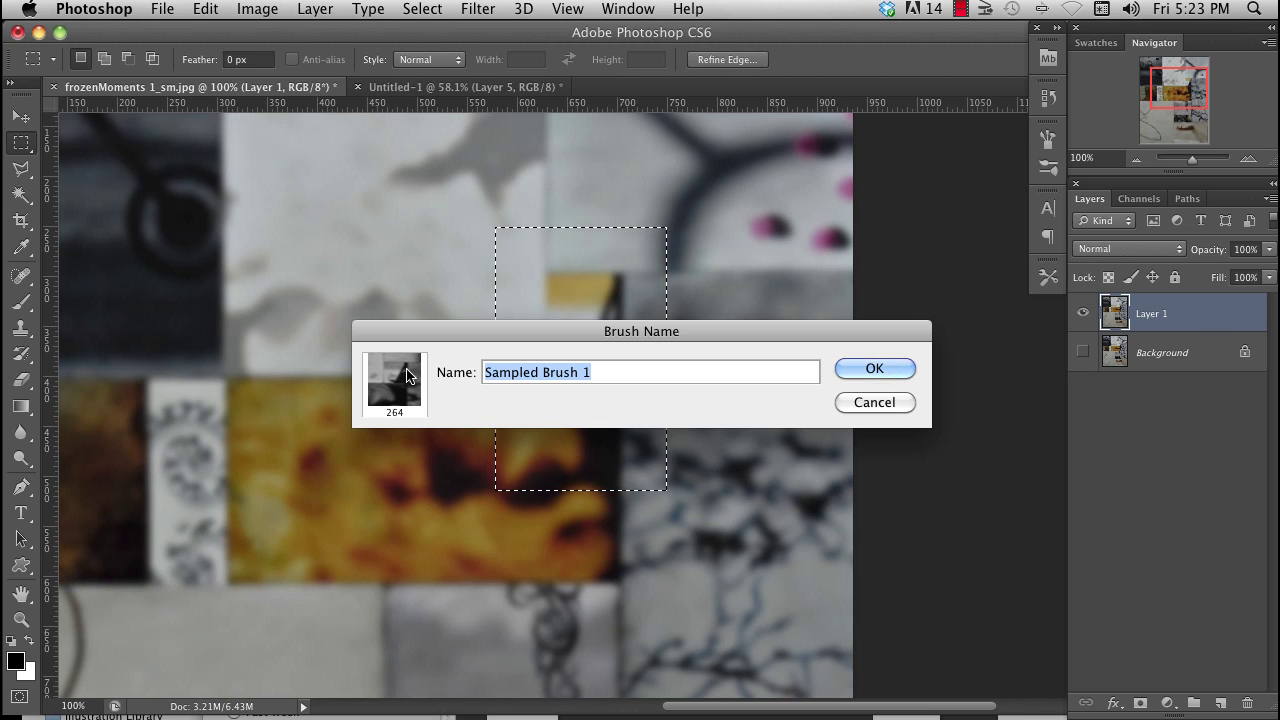
click(886, 403)
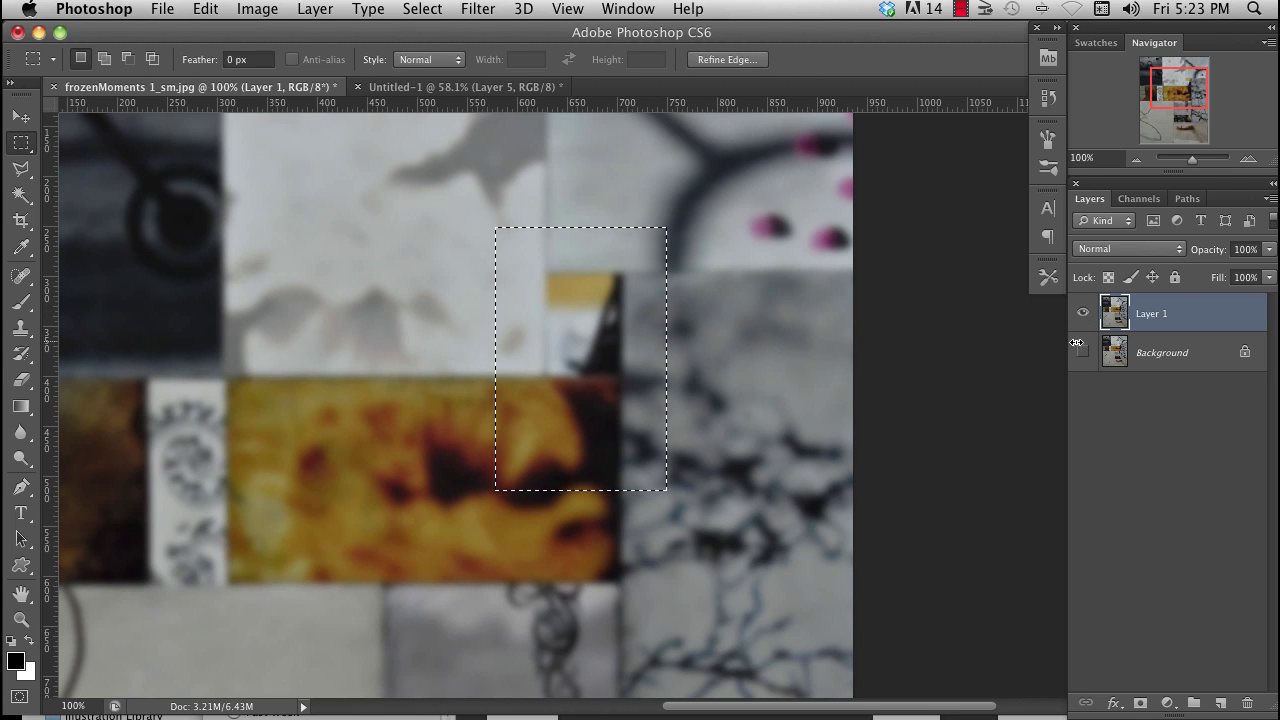
Step: Add a new Layer 2, hide Layer 1, and fill Layer 2 with white
key(ctrl+d)
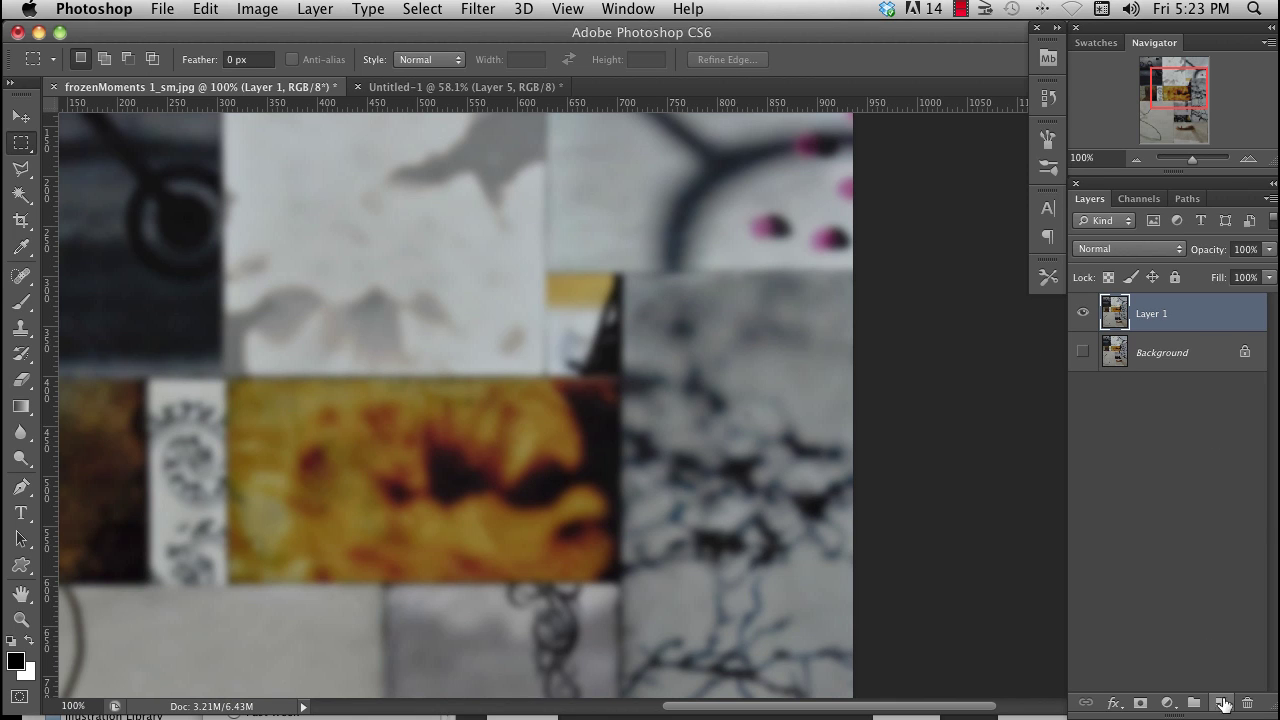
click(1220, 703)
click(1080, 354)
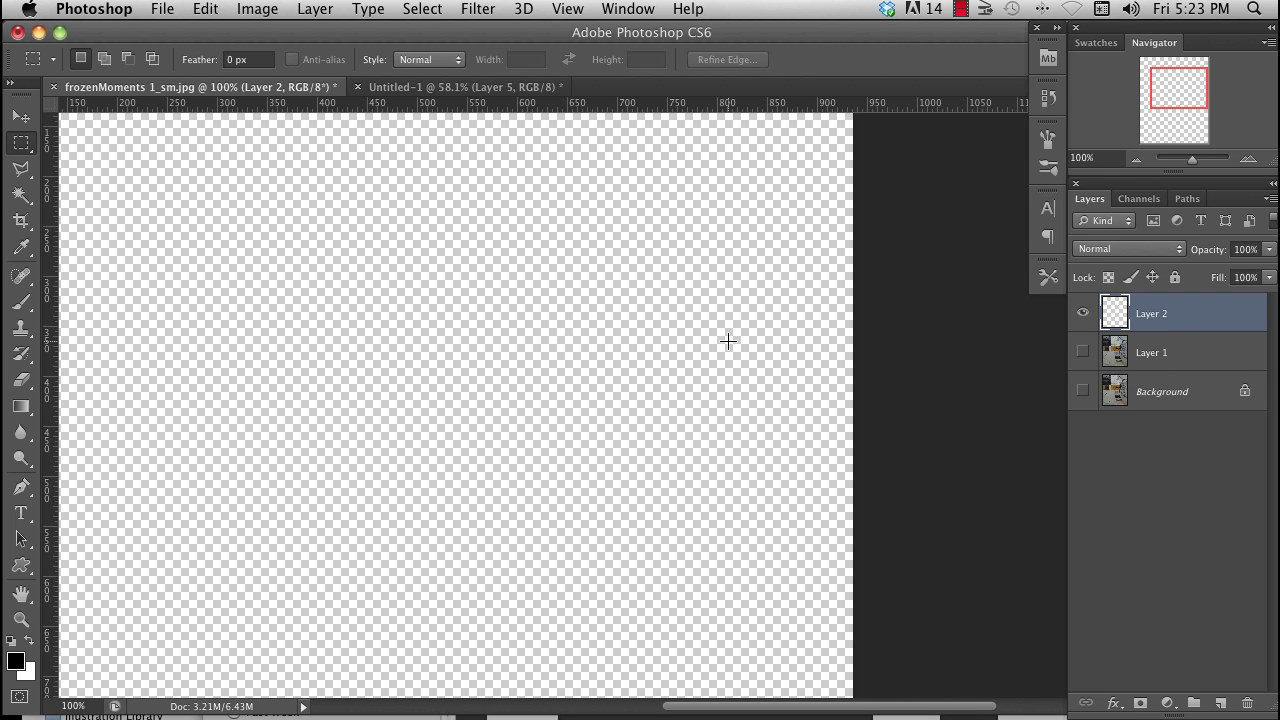
drag(707, 386, 705, 384)
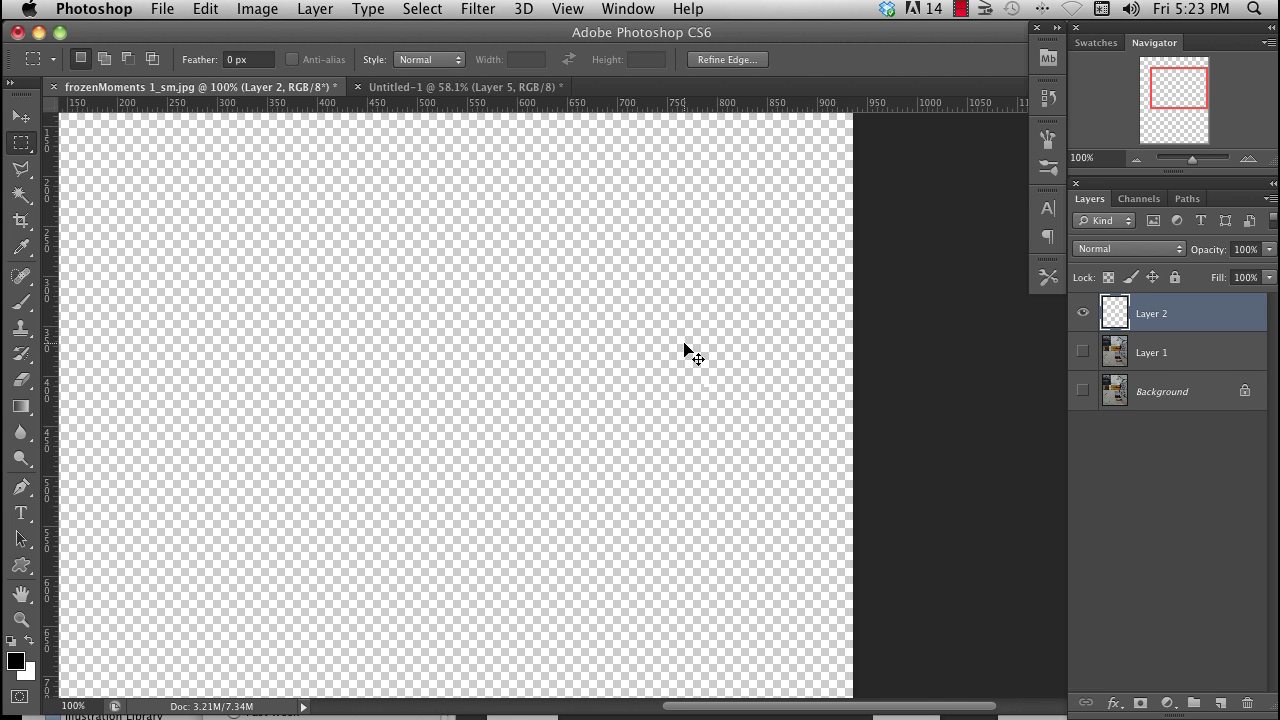
key(super+d)
key(super+BackSpace)
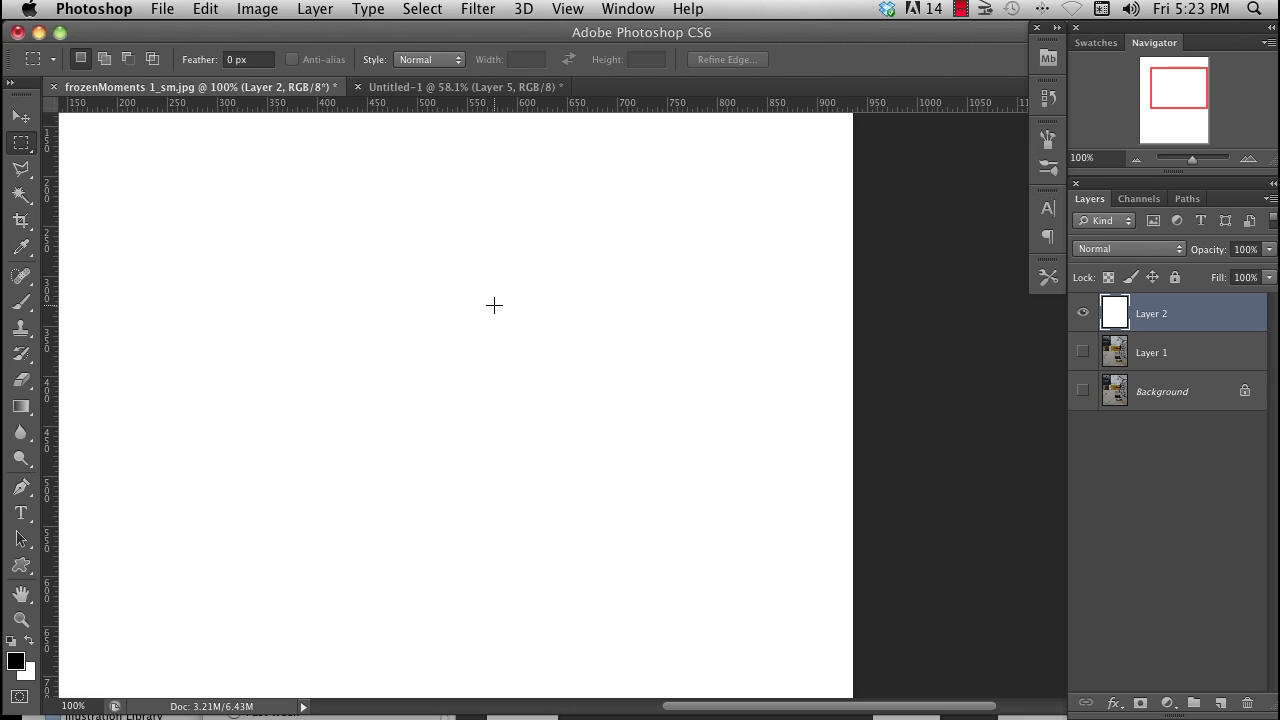
Step: Paint scattered black dabs, enlarging the brush to 50 for a larger cluster
key(b)
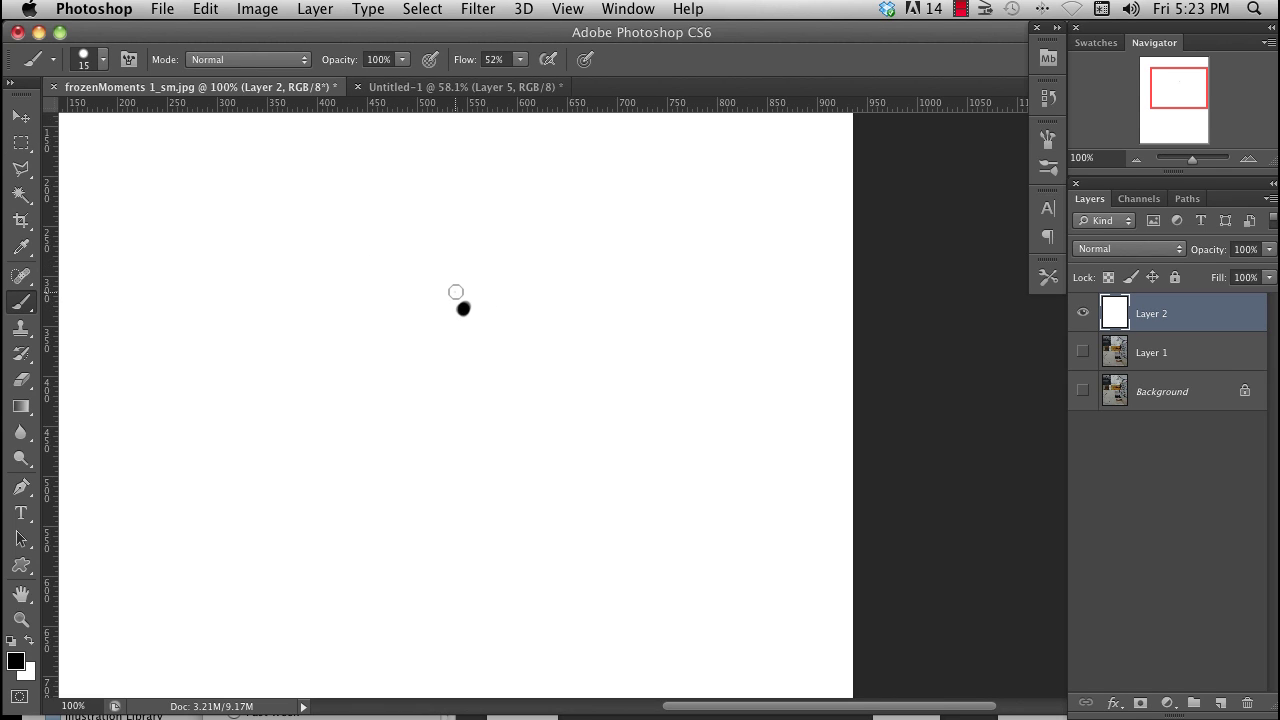
click(421, 280)
click(427, 309)
click(484, 327)
key(bracketright)
key(bracketright)
key(bracketright)
key(bracketright)
key(bracketright)
key(bracketright)
key(bracketright)
click(450, 312)
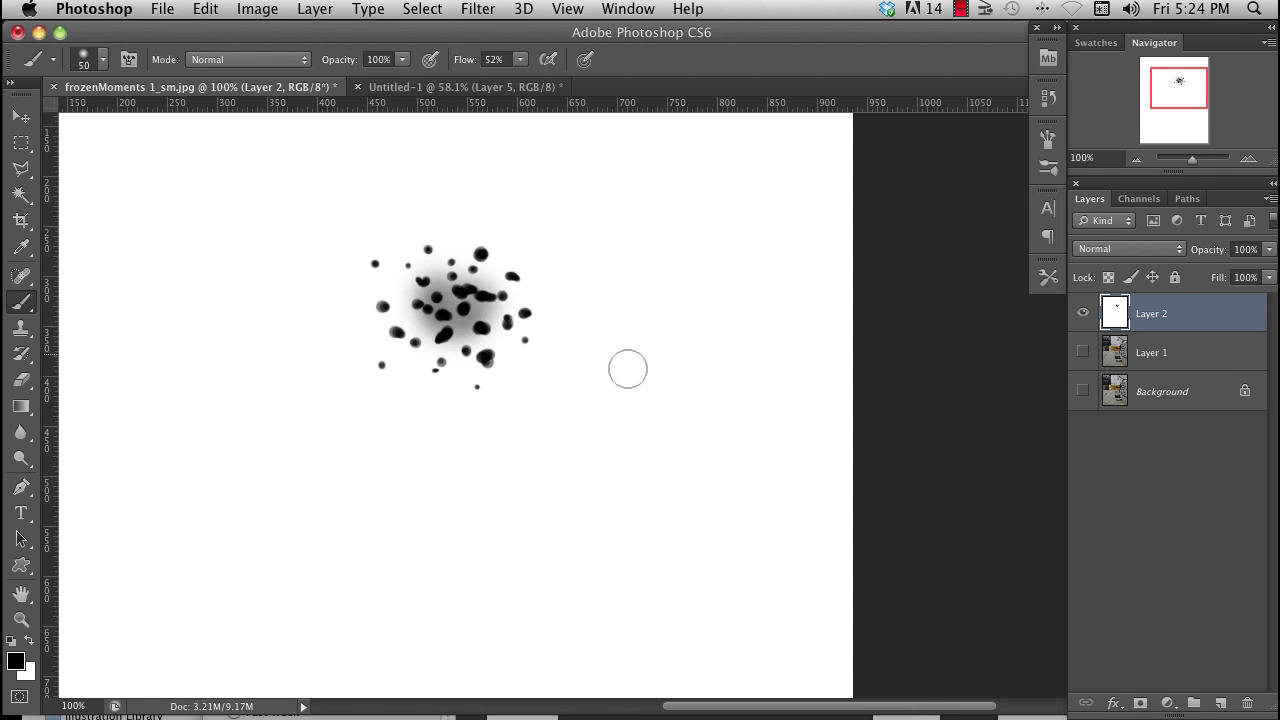
Step: Define the painted black dab cluster as a new brush preset named 'test'
click(204, 10)
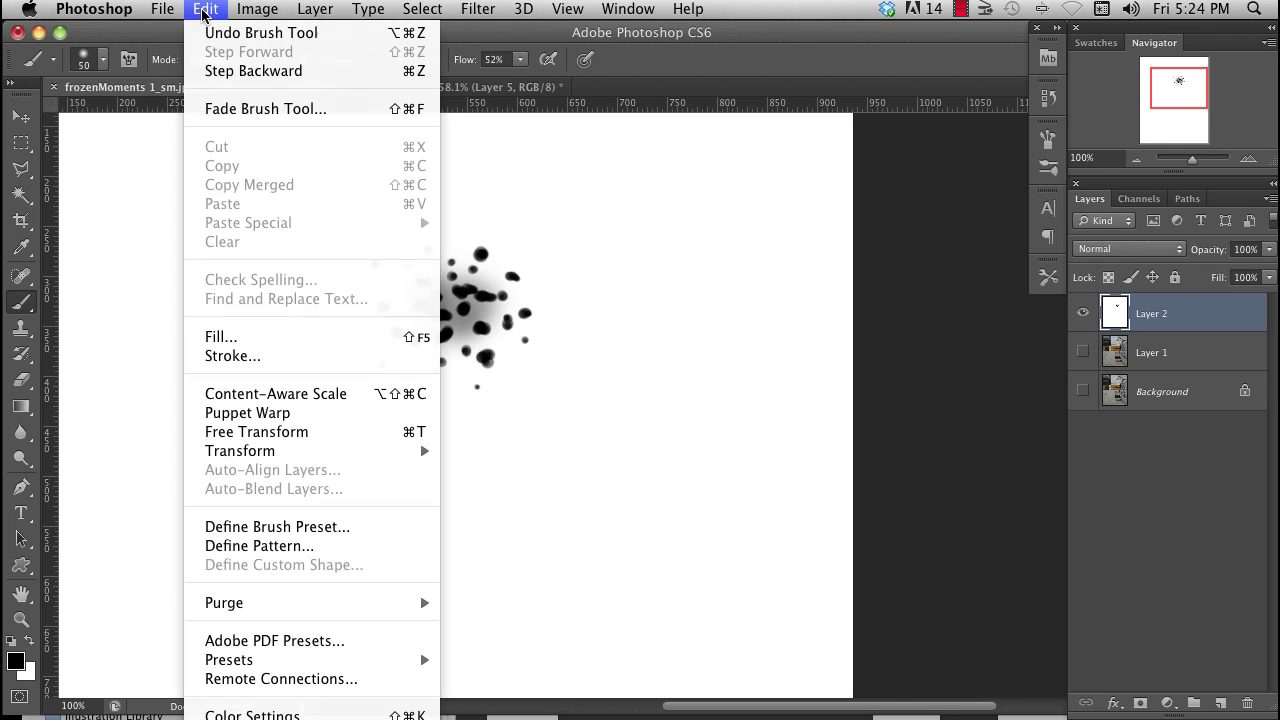
click(288, 527)
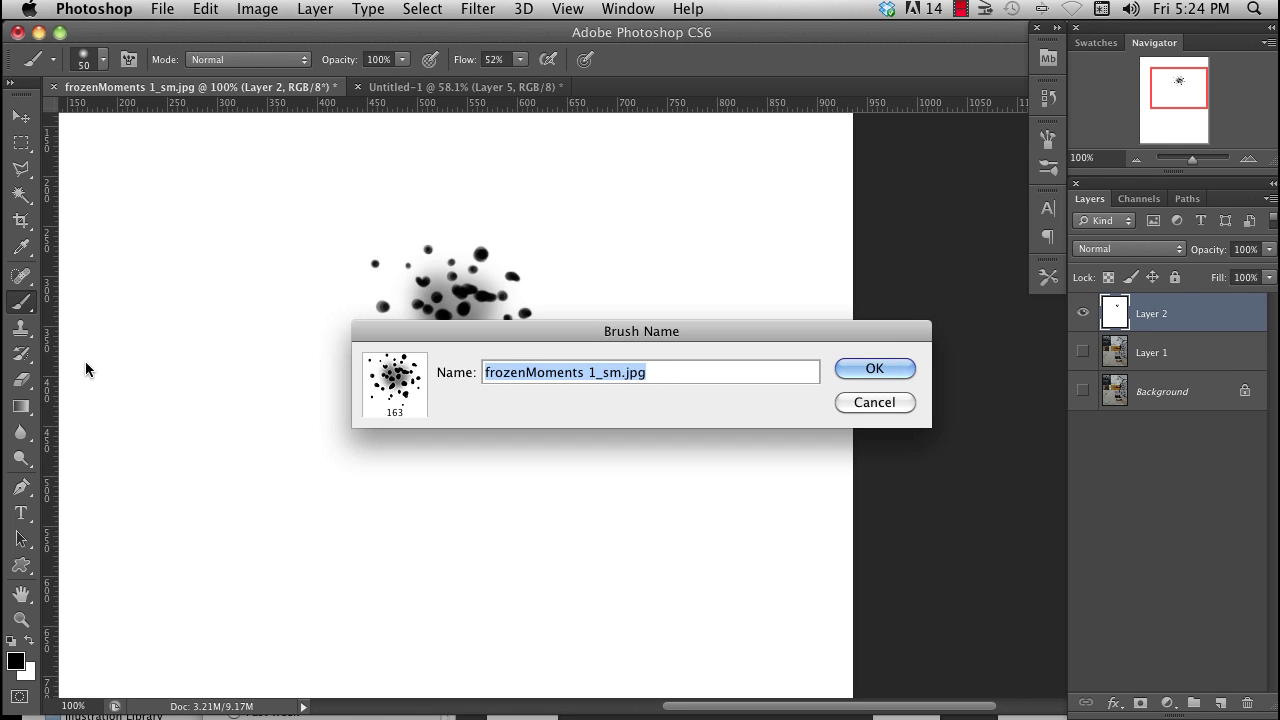
text(test)
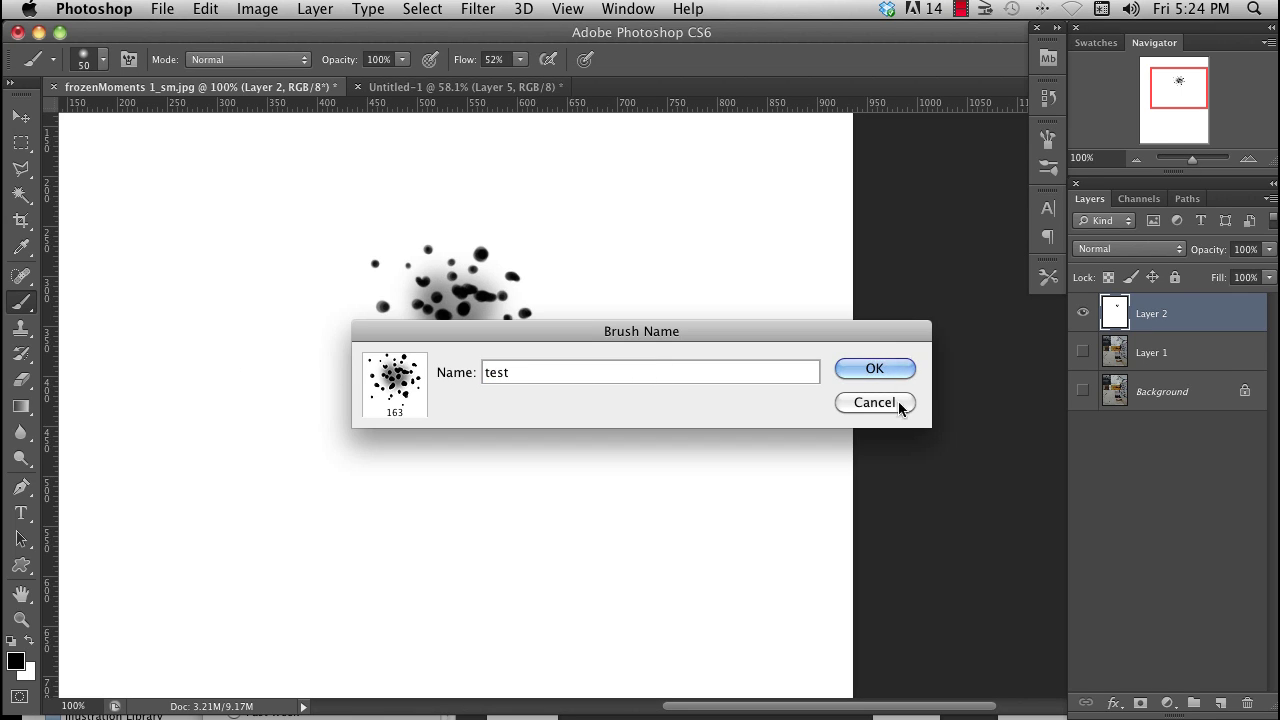
click(897, 369)
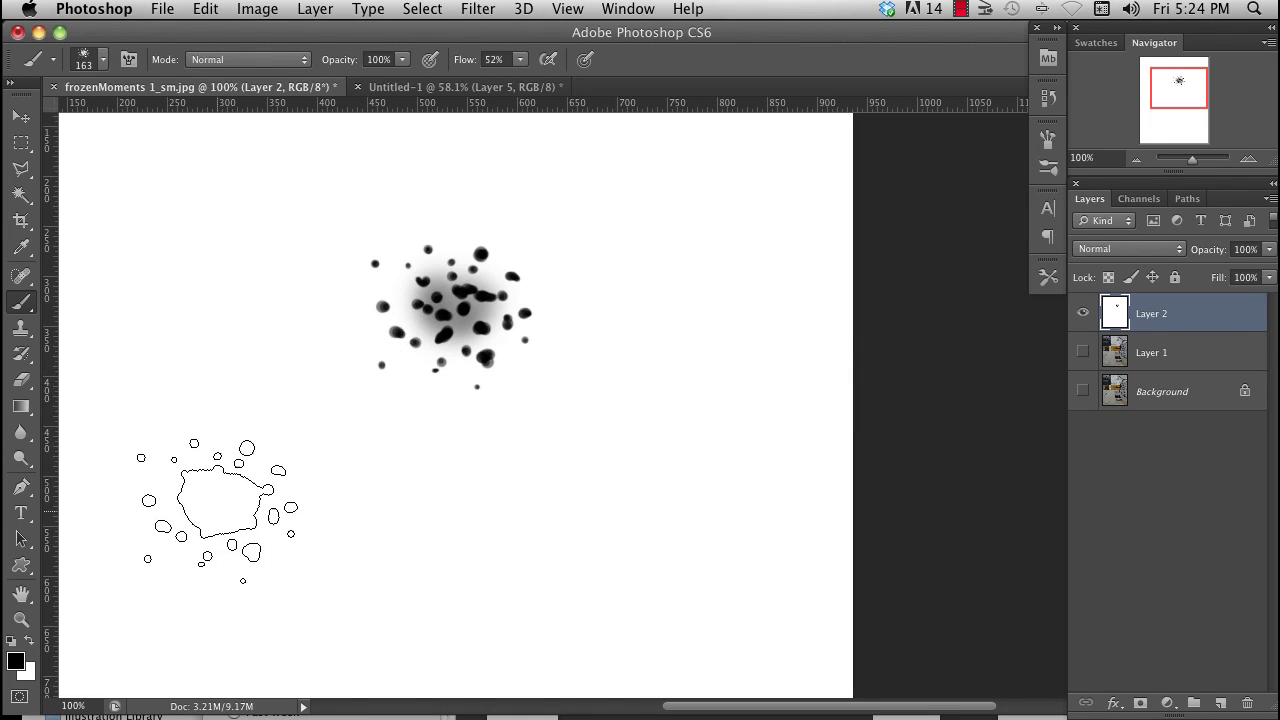
Step: Paint two long scattered test strokes across the lower canvas and raise the brush flow to 93%
mouse_move(217, 509)
mouse_down()
mouse_move(334, 500)
mouse_move(648, 533)
mouse_up()
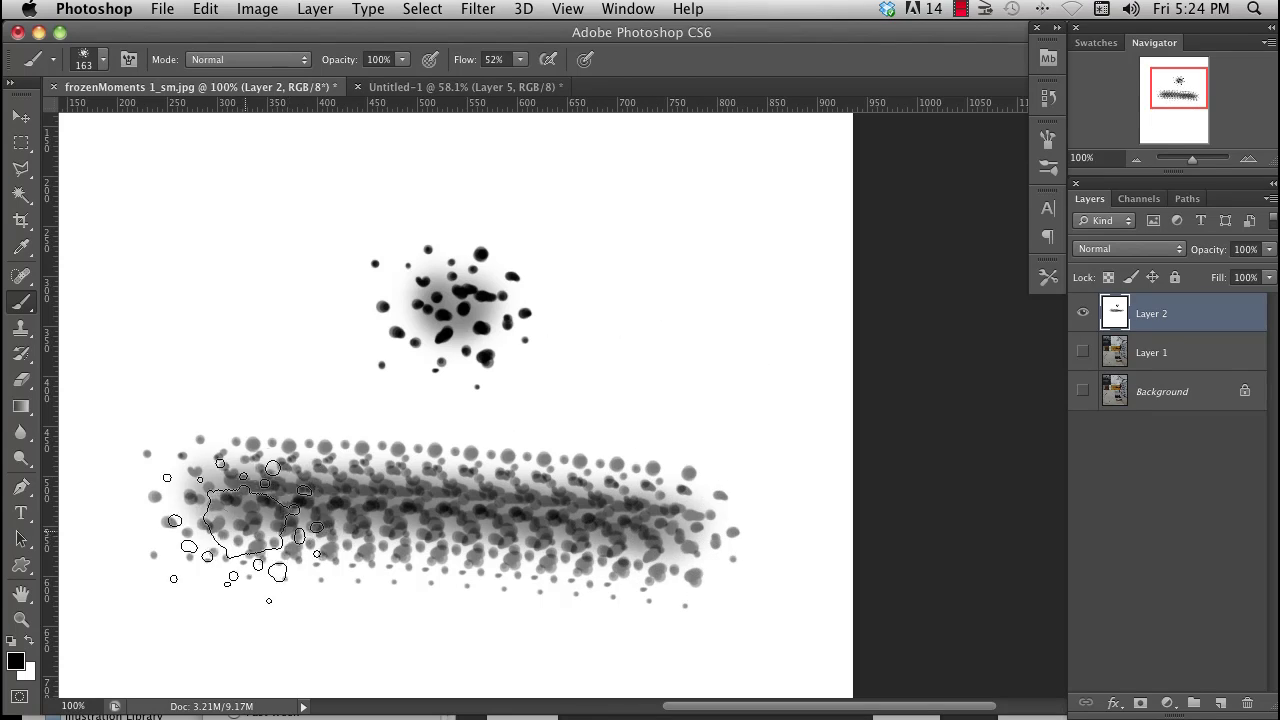
drag(225, 548, 750, 535)
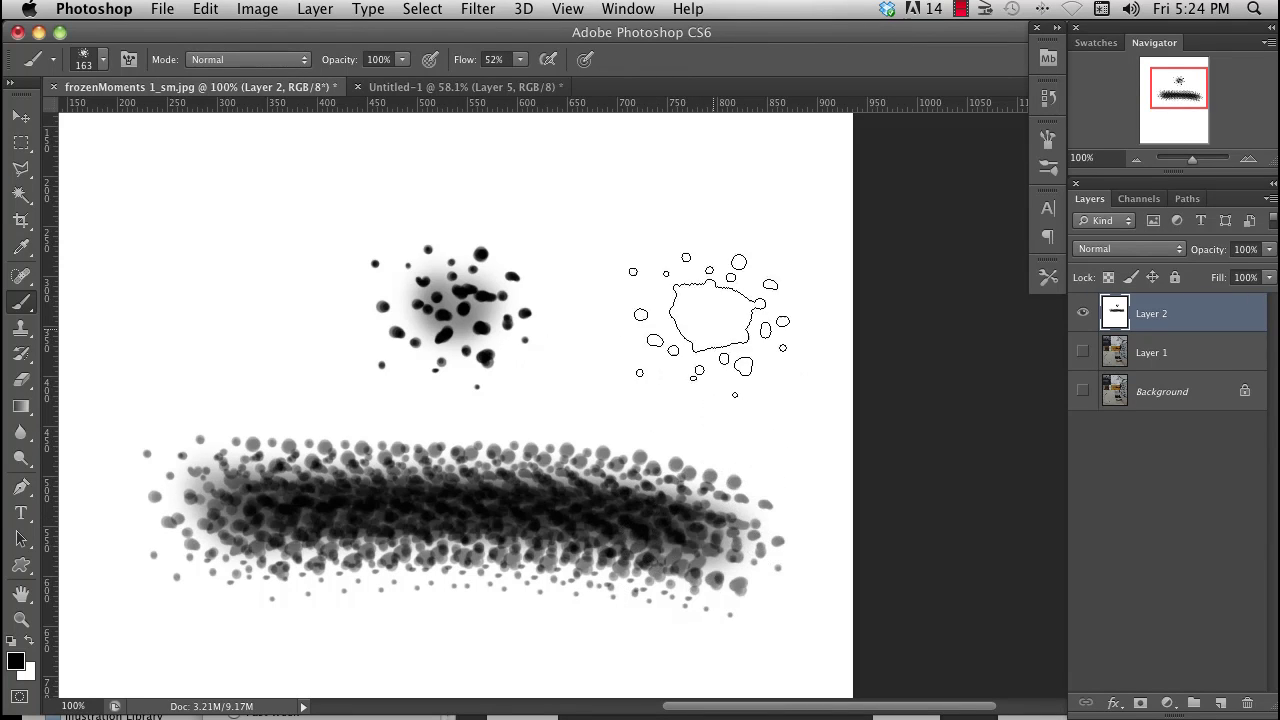
click(521, 62)
drag(521, 74, 568, 80)
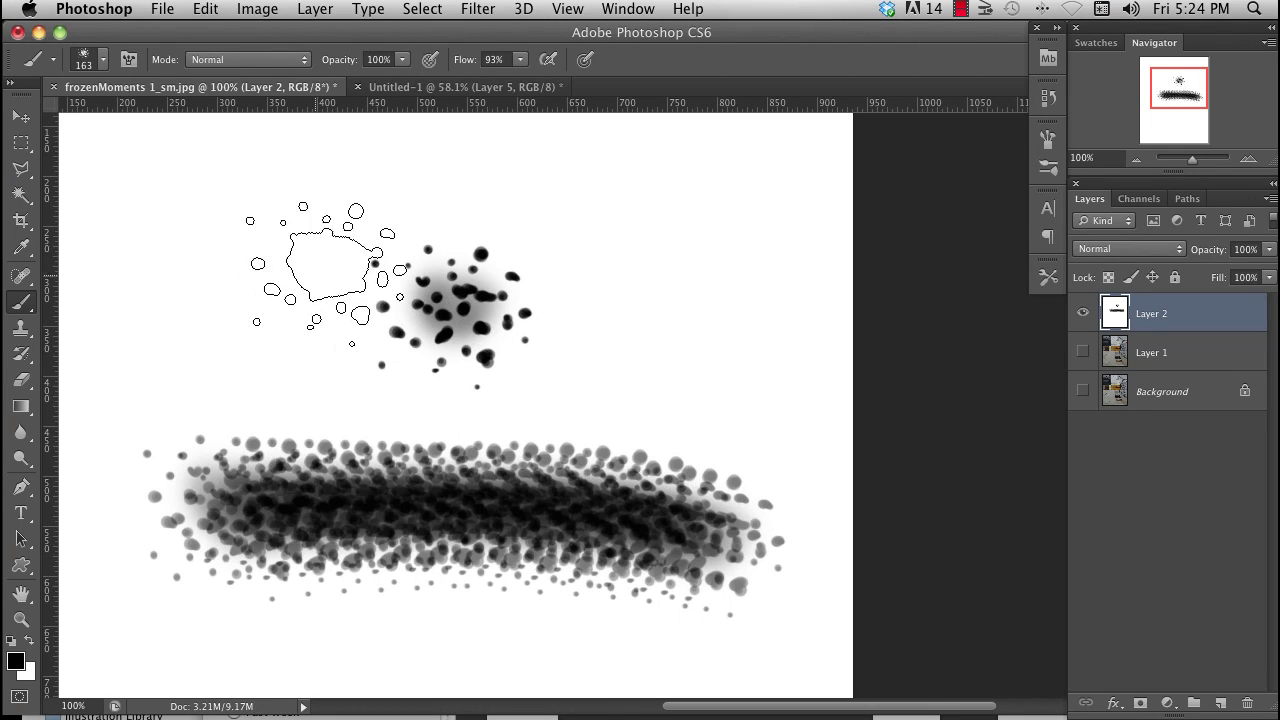
Step: Widen brush spacing to 44% and enable Shape Dynamics with 20% size jitter and 27% minimum diameter
click(1046, 143)
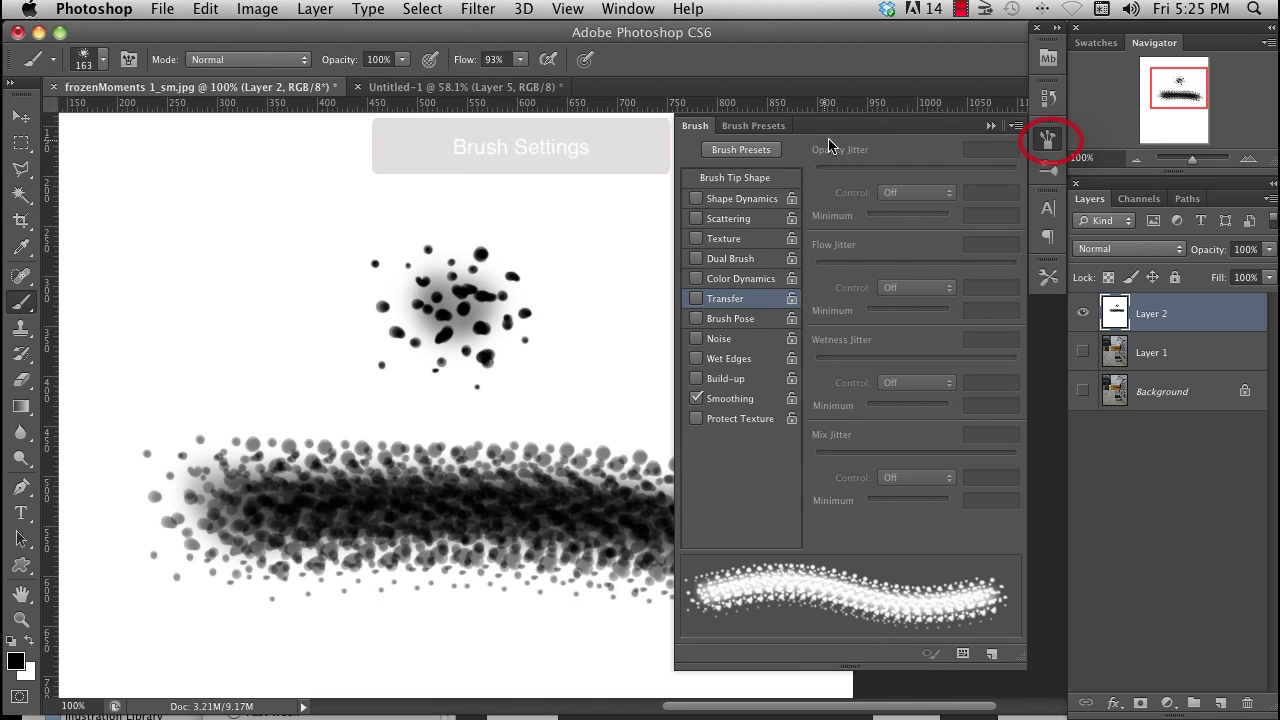
click(743, 184)
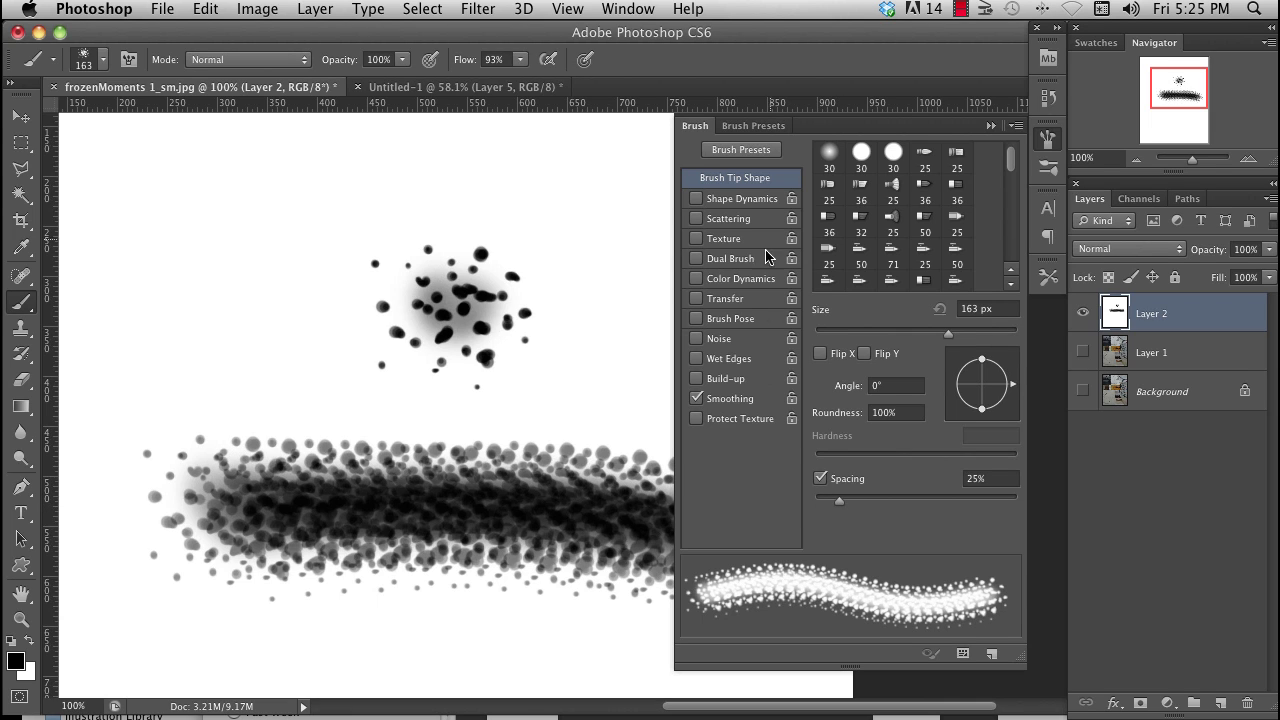
mouse_move(848, 488)
mouse_down()
mouse_move(840, 499)
mouse_move(862, 509)
mouse_move(810, 511)
mouse_up()
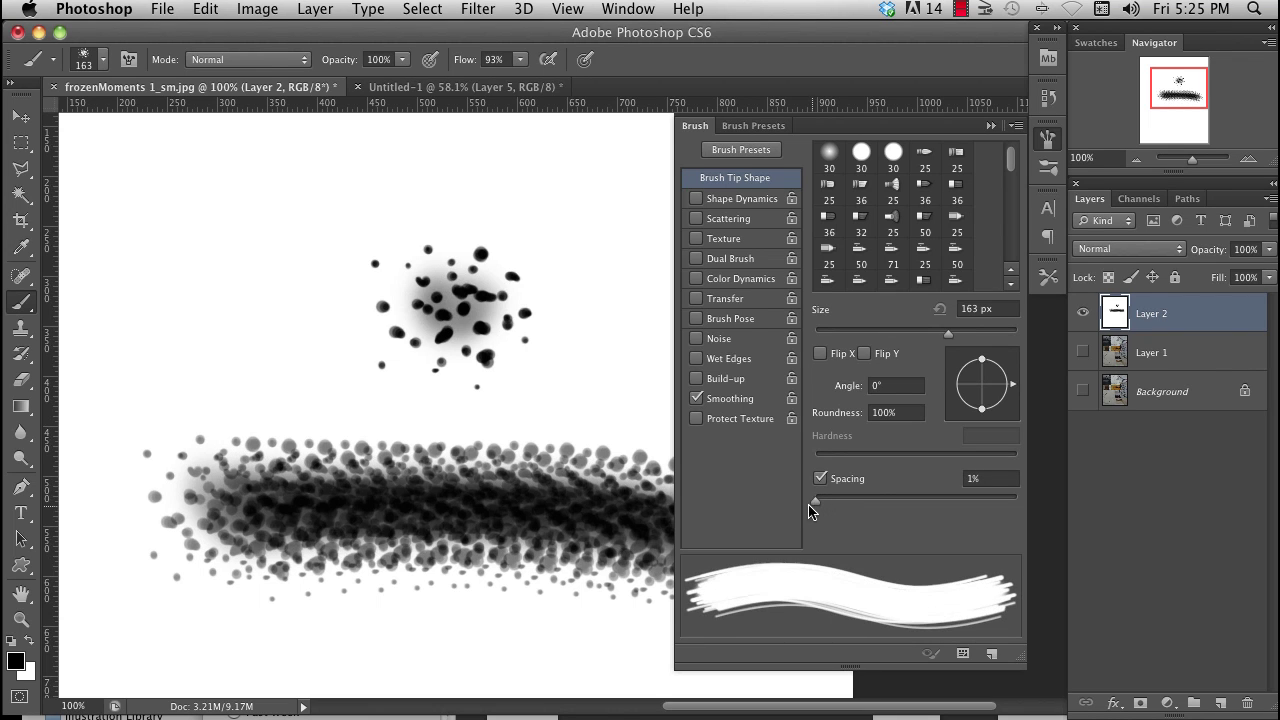
click(740, 199)
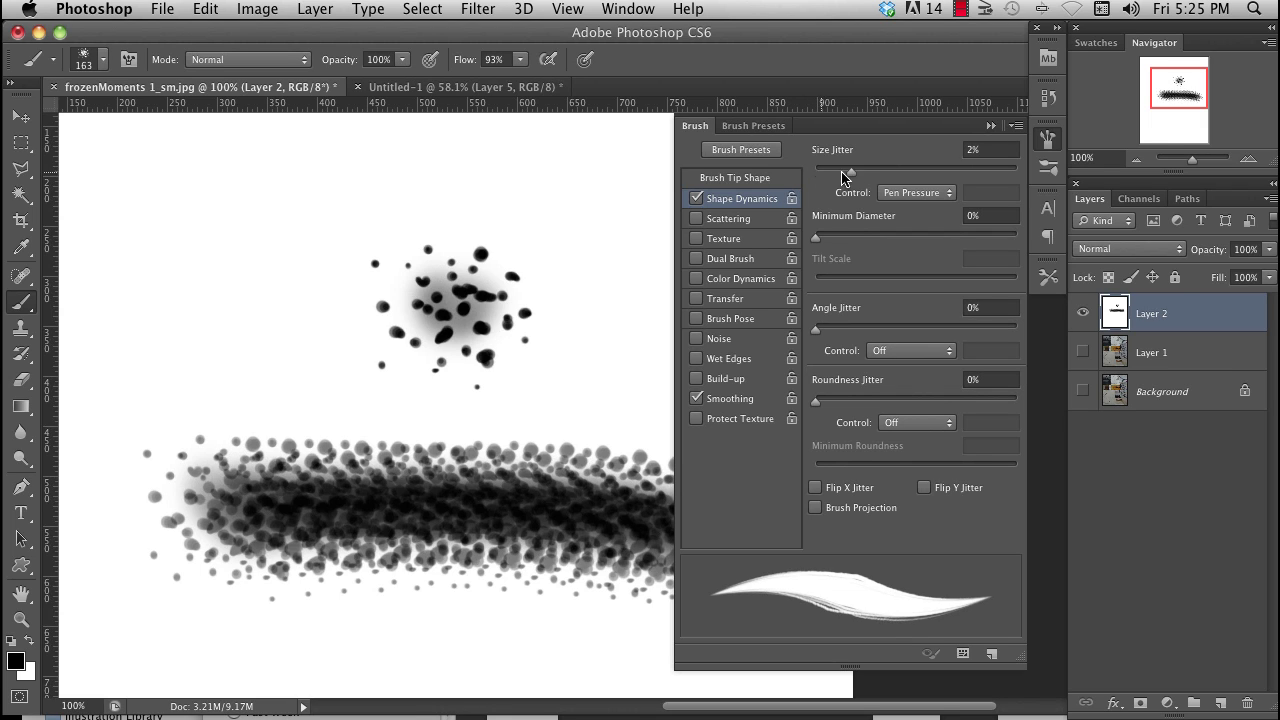
mouse_move(842, 177)
mouse_down()
mouse_move(870, 177)
mouse_move(856, 175)
mouse_up()
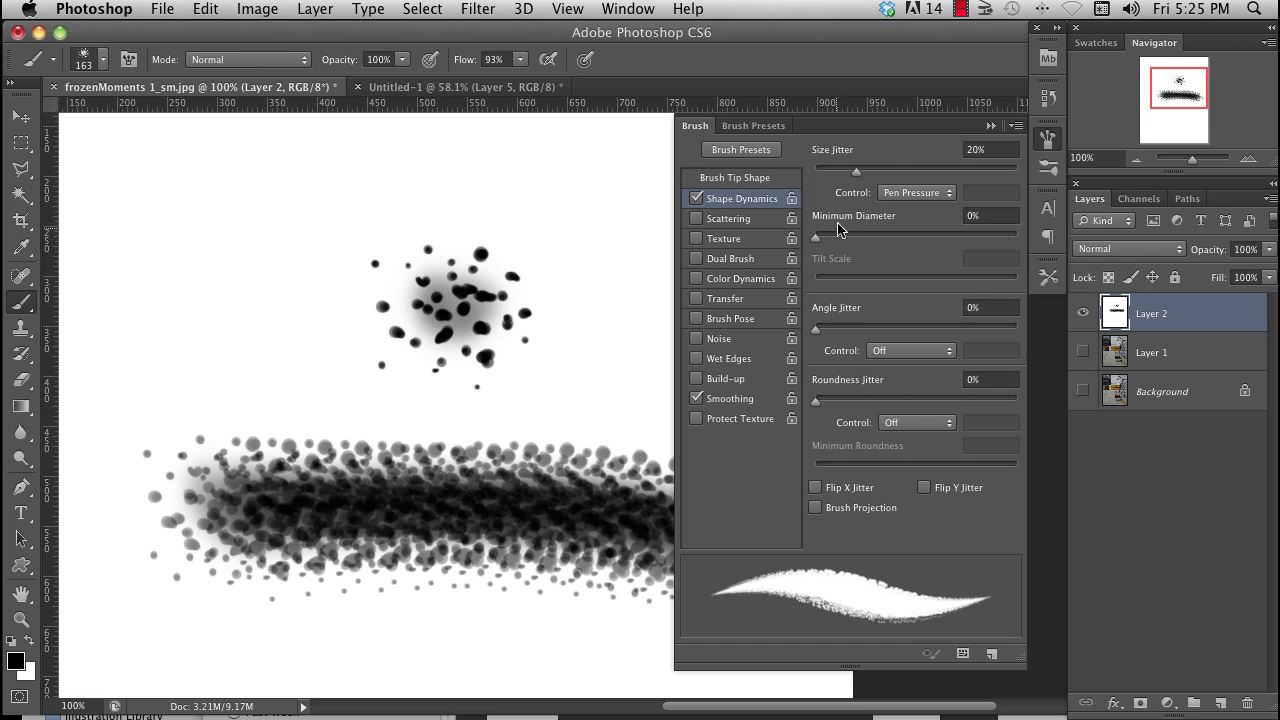
drag(817, 237, 870, 241)
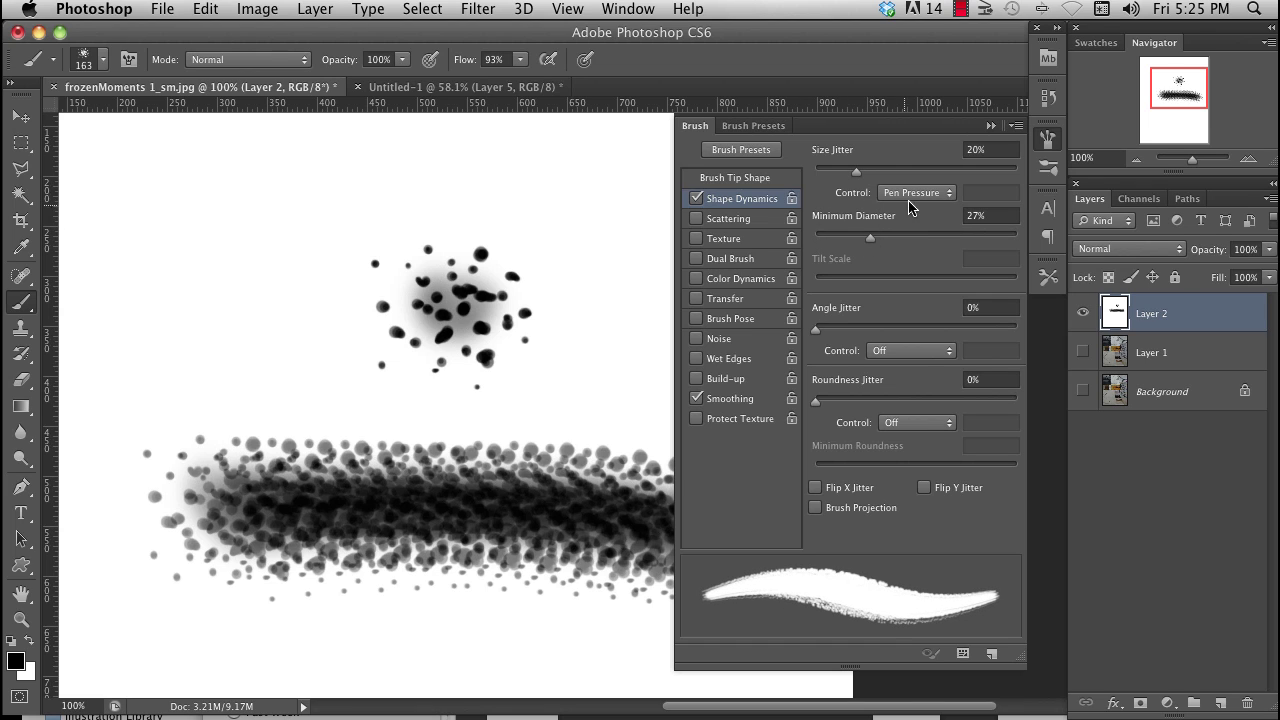
Step: Enable Transfer with 77% opacity jitter controlled by Pen Pressure
click(750, 300)
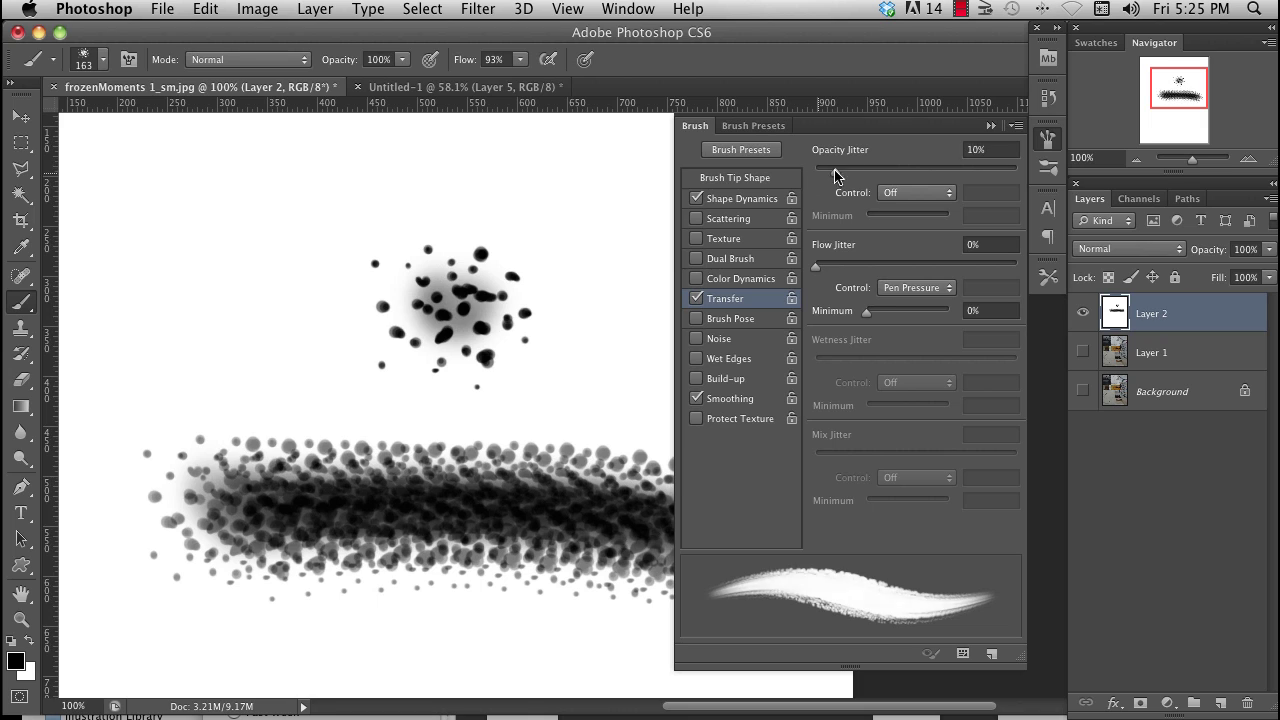
mouse_move(835, 171)
mouse_down()
mouse_move(978, 172)
mouse_move(955, 178)
mouse_up()
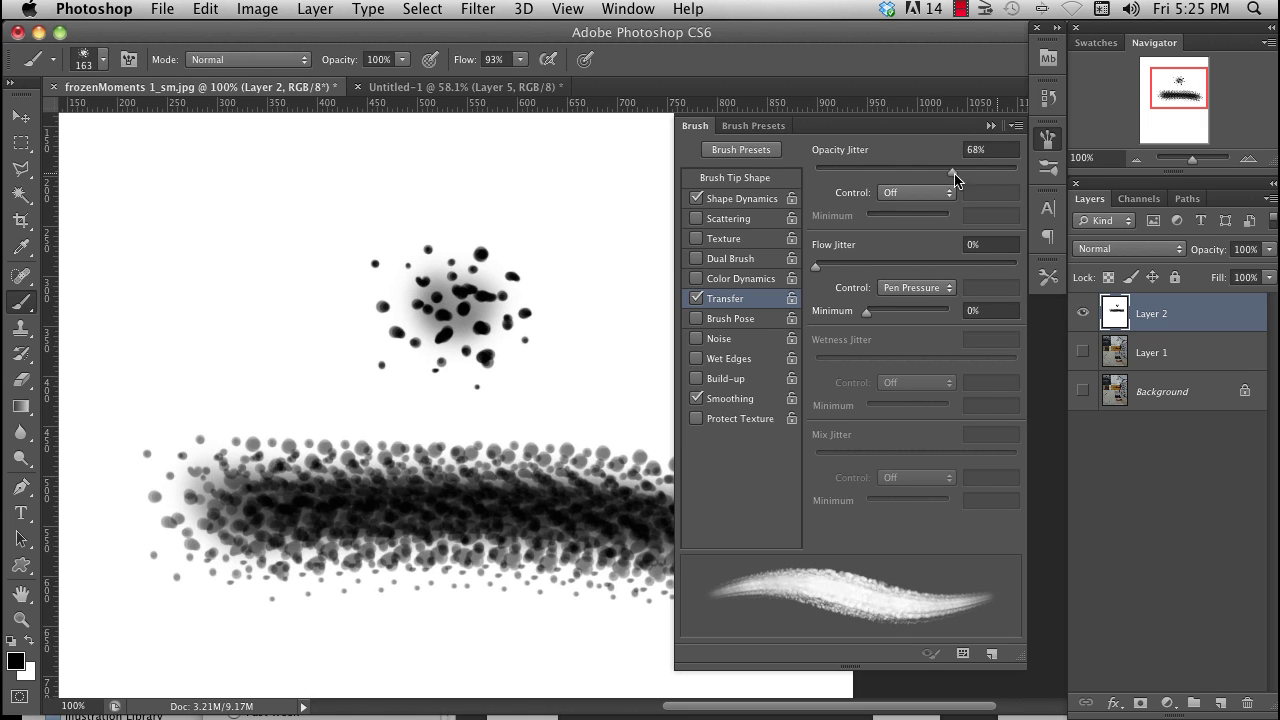
click(945, 195)
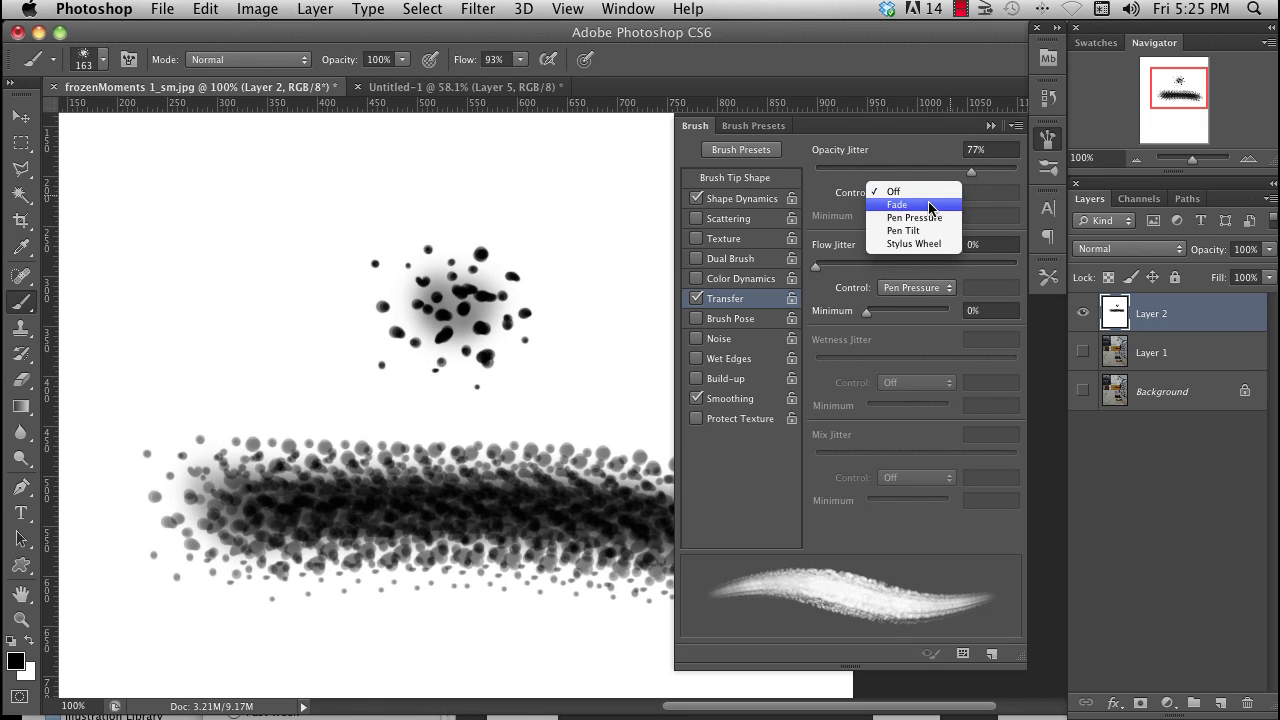
click(935, 216)
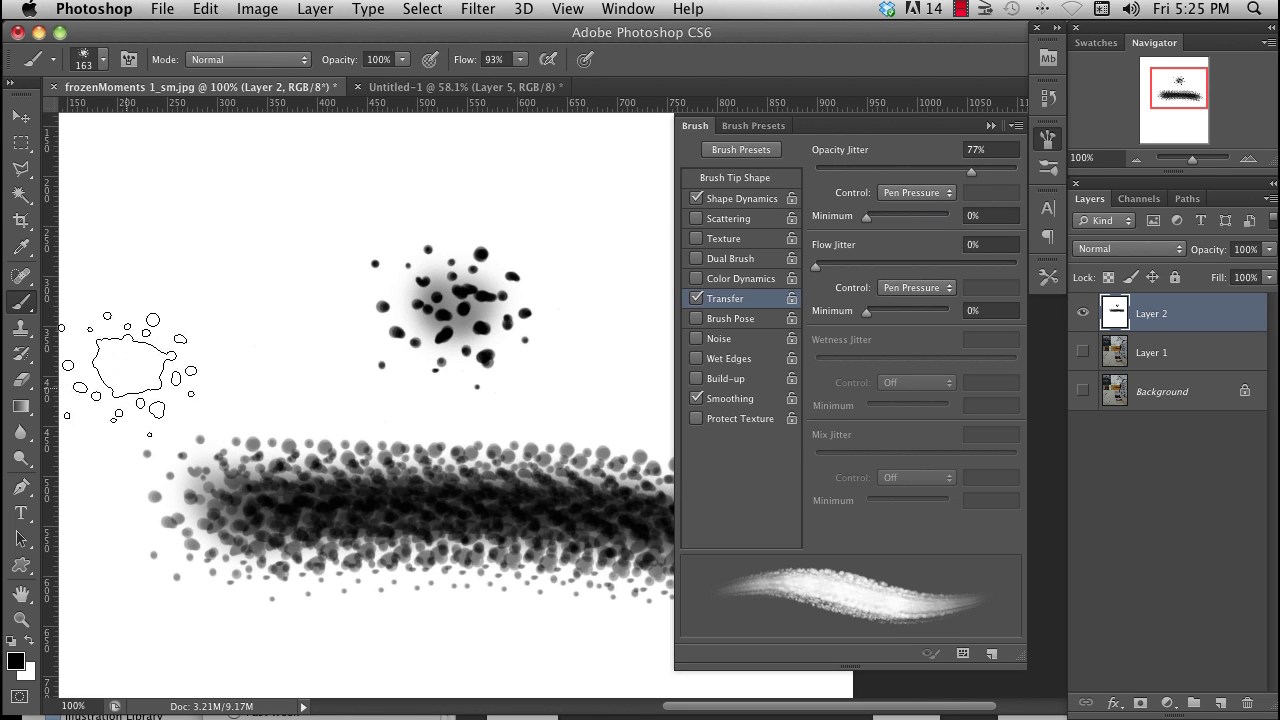
Step: Paint two curved test strokes, shrink the brush to 60 px, and delete Layer 2
mouse_move(345, 185)
mouse_down()
mouse_move(245, 340)
mouse_move(225, 408)
mouse_up()
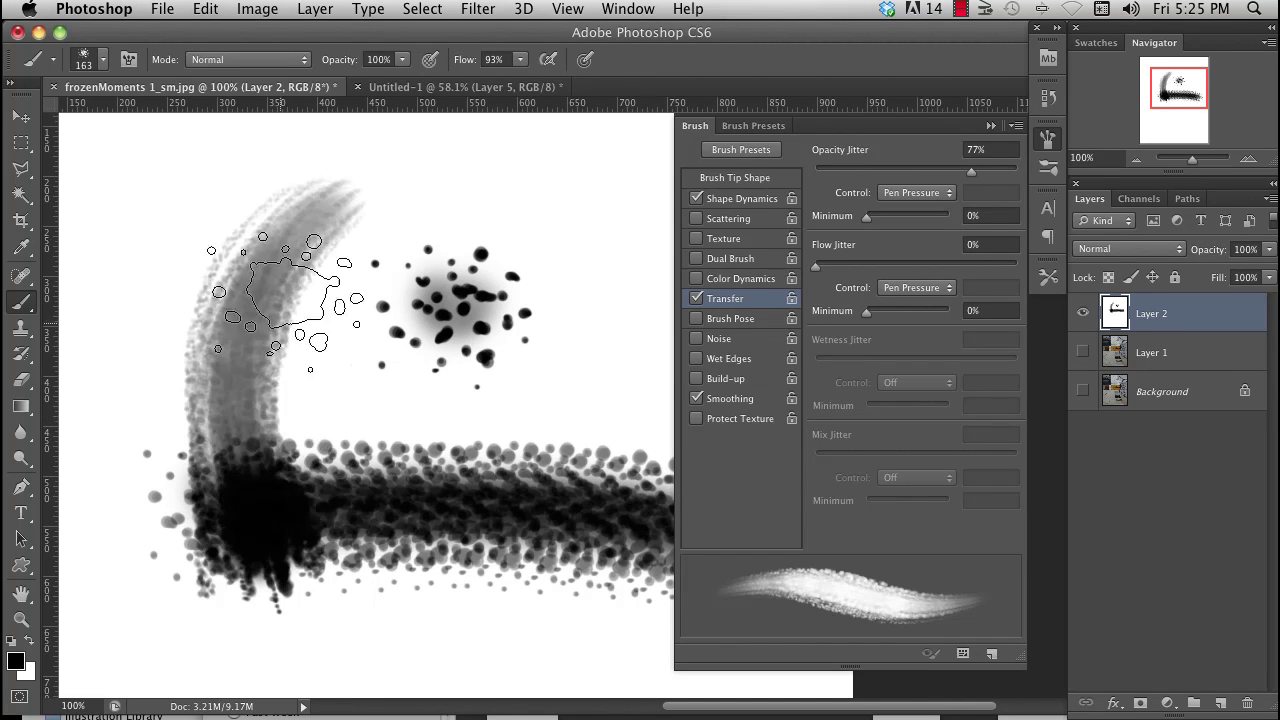
mouse_move(357, 186)
mouse_down()
mouse_move(257, 528)
mouse_move(275, 530)
mouse_up()
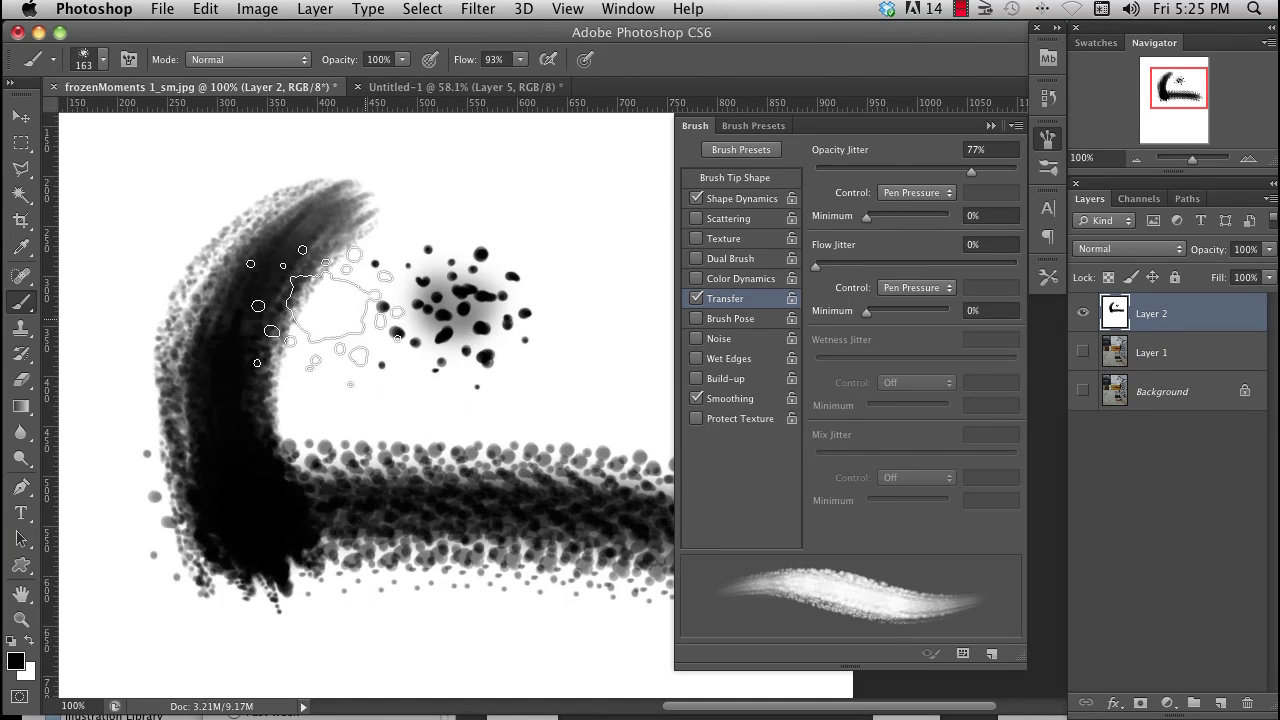
key(bracketleft)
key(bracketleft)
key(bracketleft)
key(bracketleft)
key(bracketleft)
key(bracketleft)
key(bracketleft)
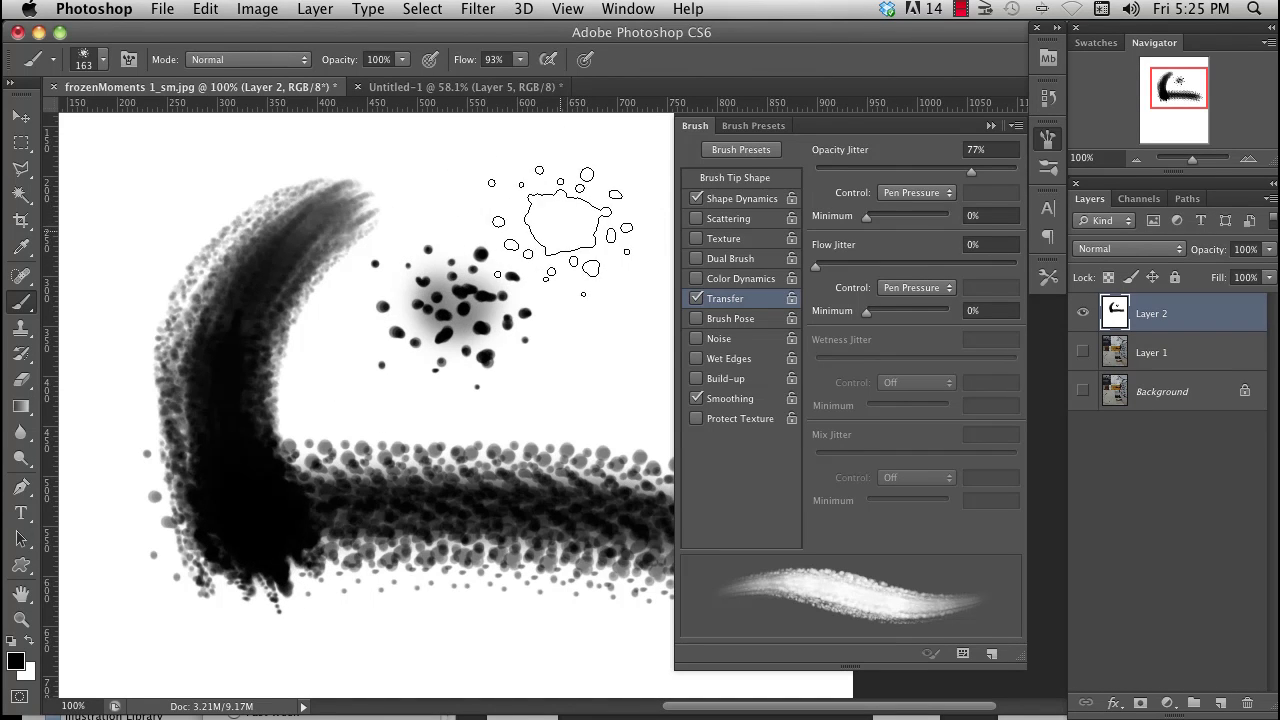
key(BackSpace)
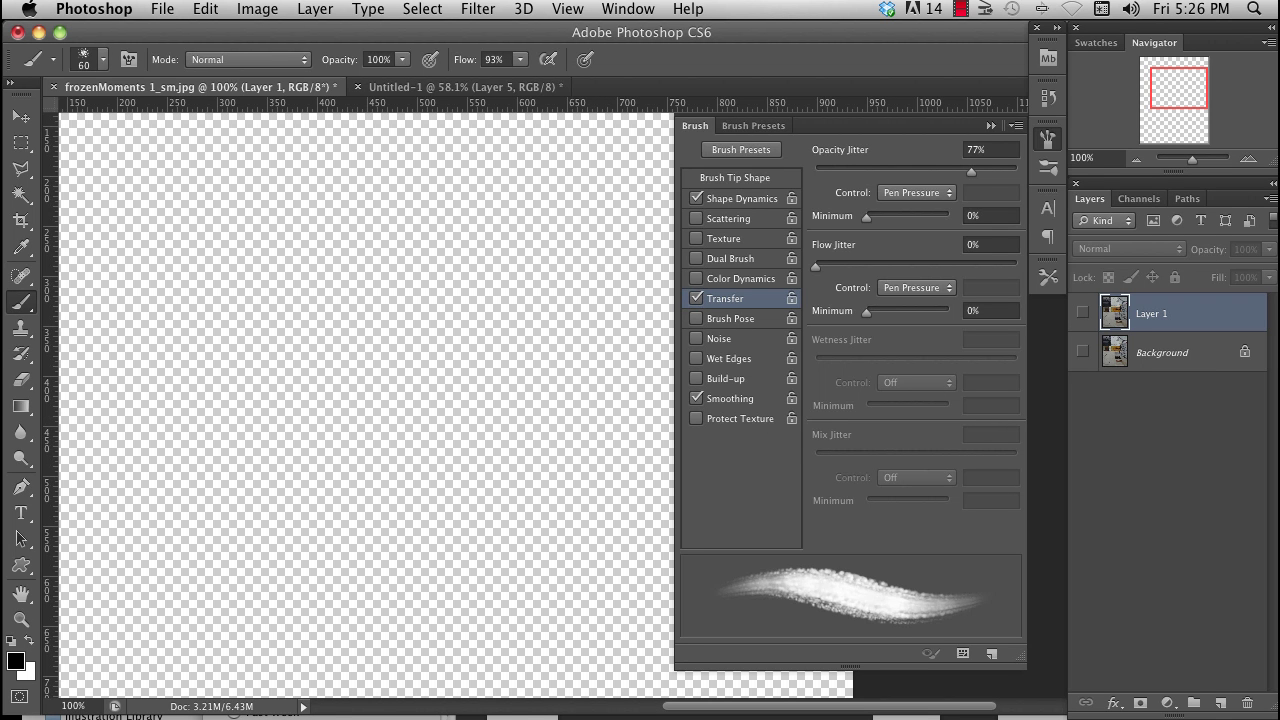
Step: Add a new layer filled with white, then another empty layer above it
click(1220, 703)
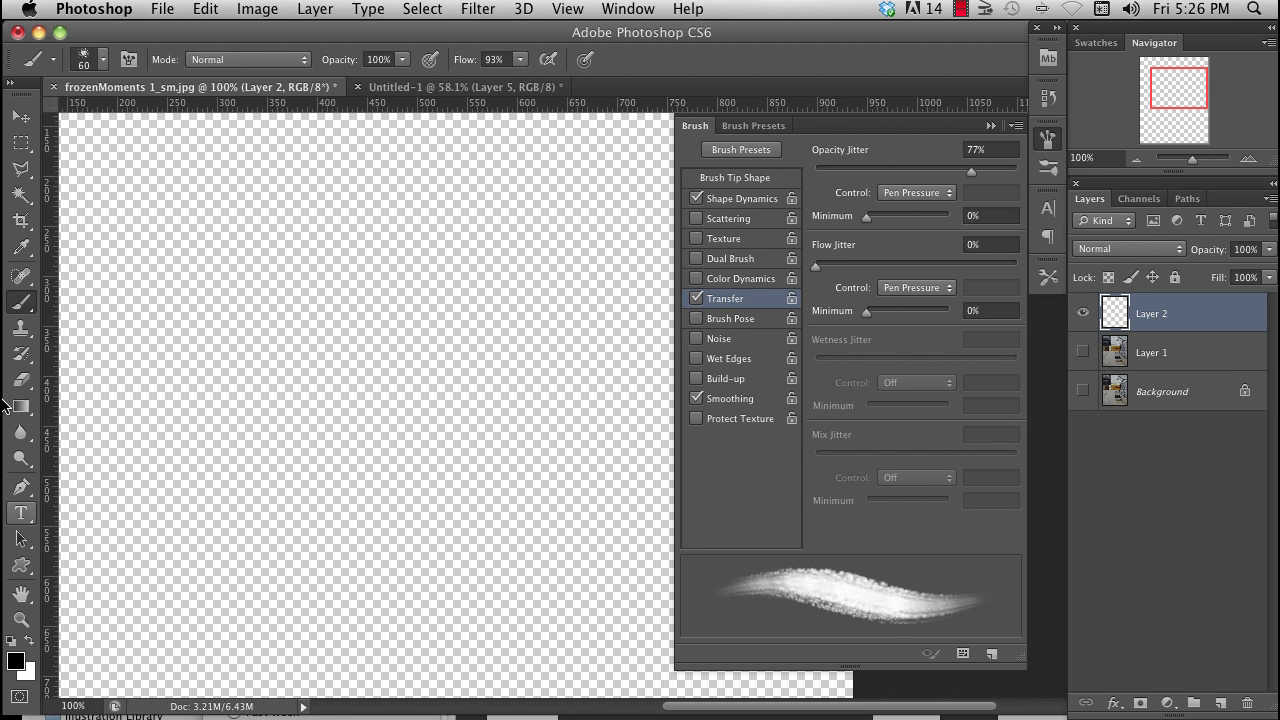
click(250, 320)
key(super+BackSpace)
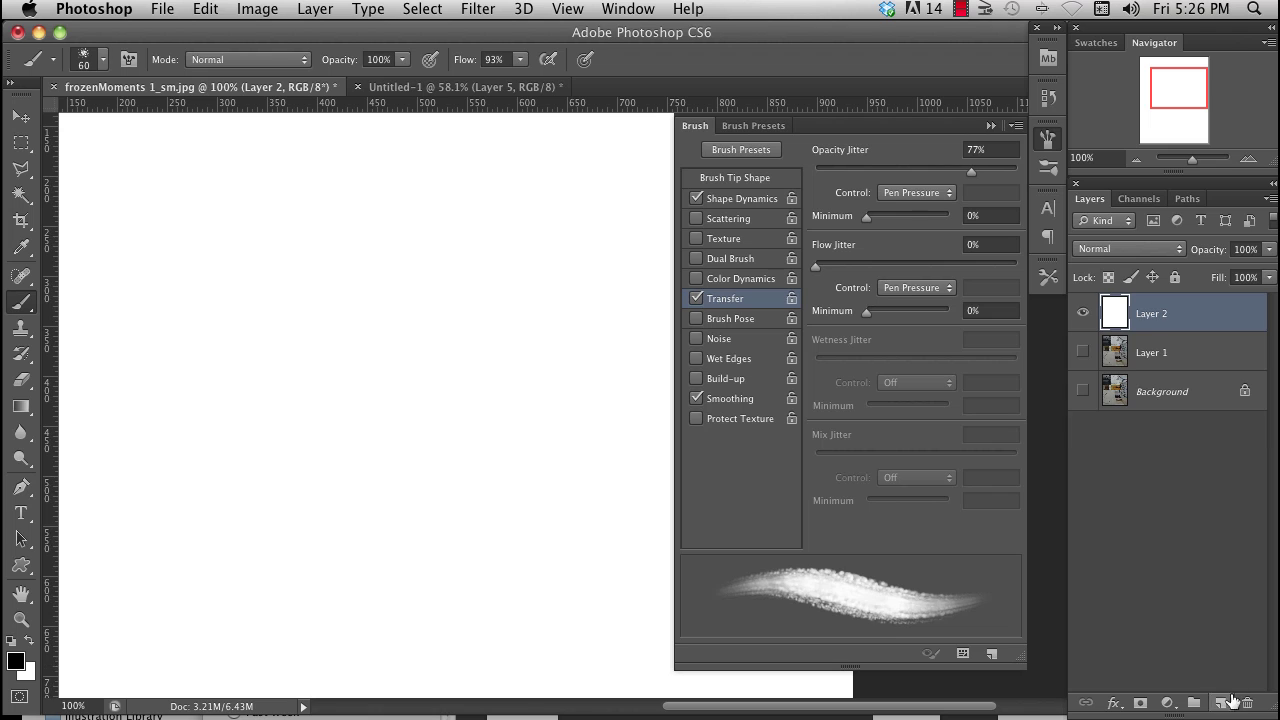
click(1220, 703)
Step: Paint several light and dark diagonal test strokes with the brush
mouse_move(588, 186)
mouse_down()
mouse_move(272, 372)
mouse_move(152, 528)
mouse_up()
drag(600, 242, 258, 572)
drag(458, 162, 178, 392)
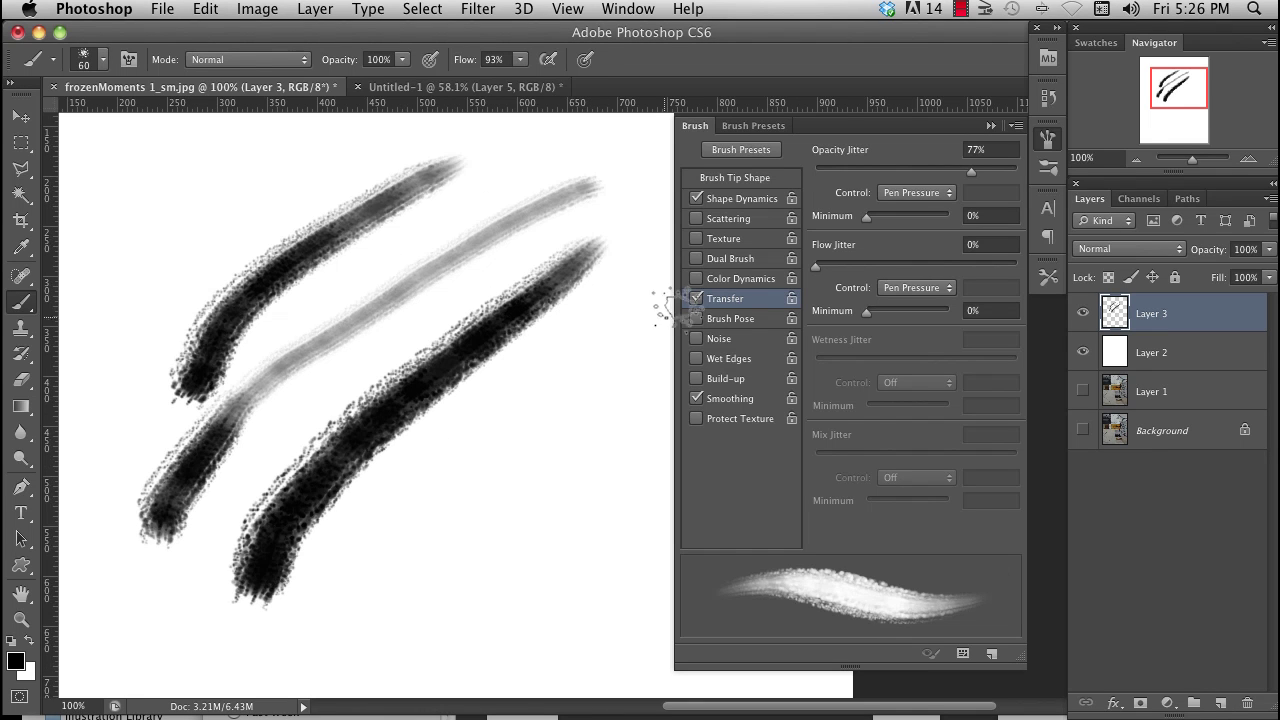
click(748, 199)
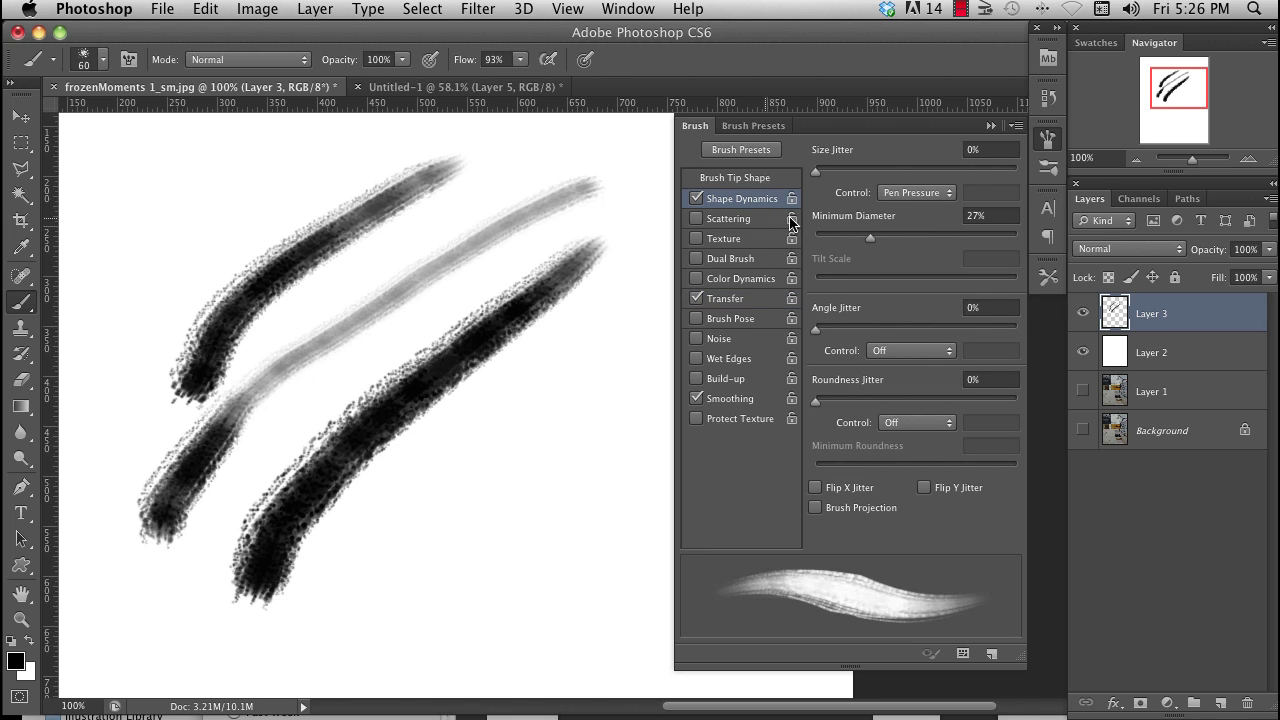
drag(610, 188, 422, 612)
drag(580, 163, 280, 385)
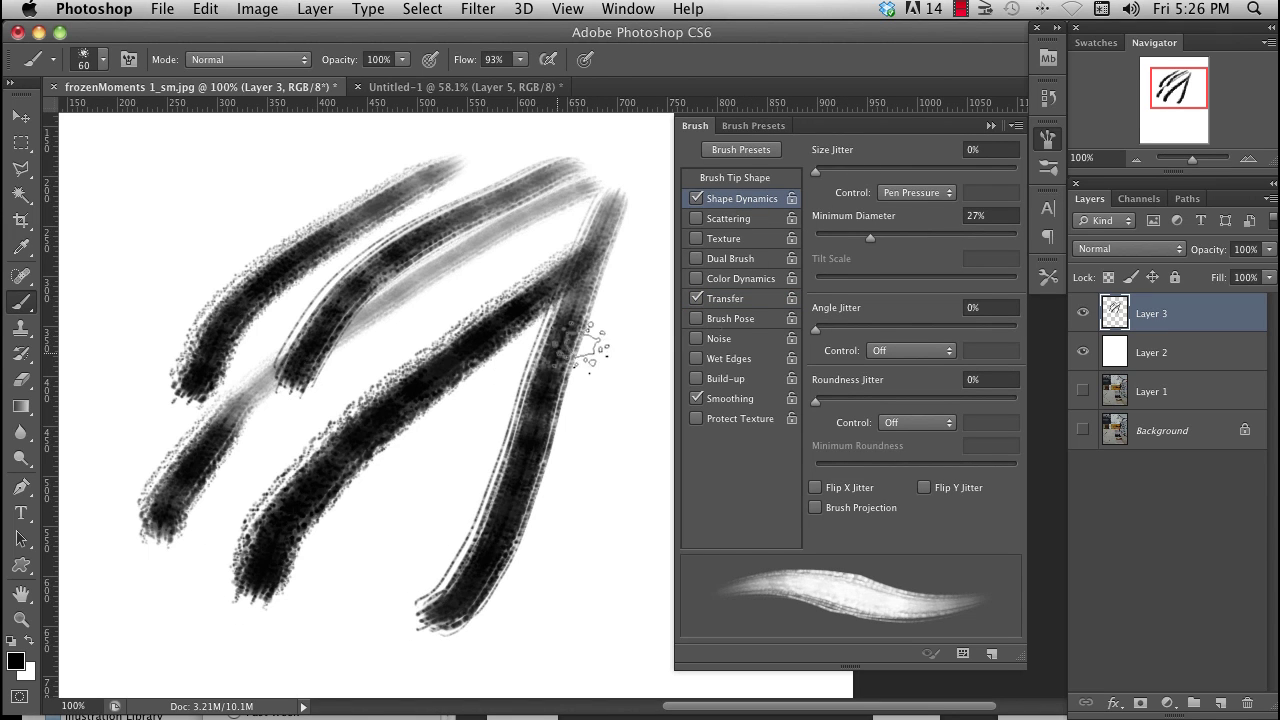
Step: In Transfer, set Flow Jitter Control to Off and lower opacity jitter to 1%
click(740, 299)
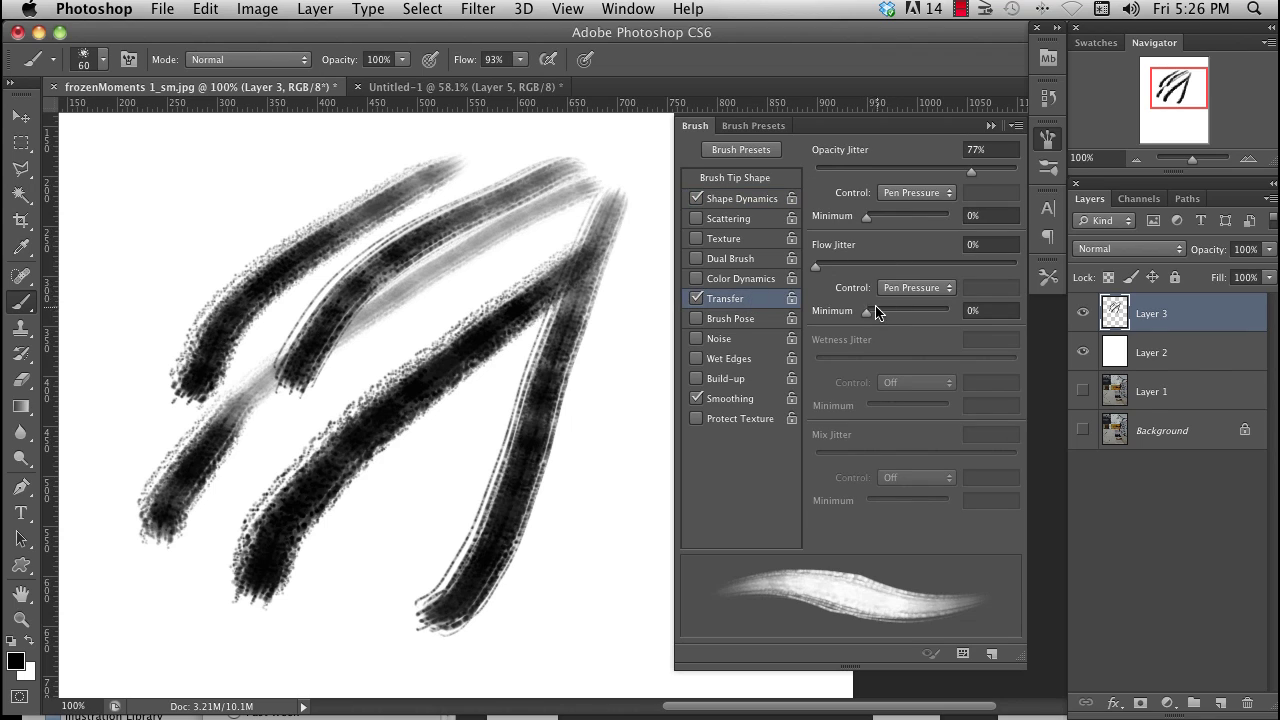
click(940, 288)
click(872, 254)
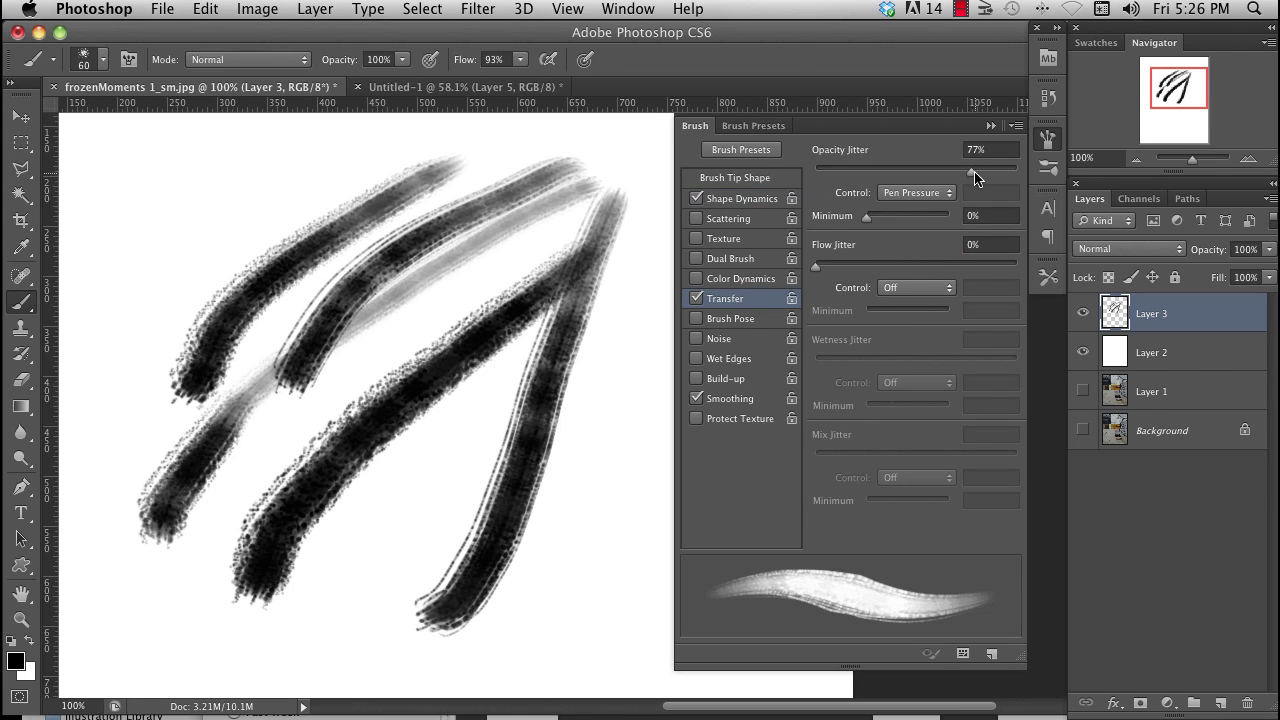
drag(975, 178, 826, 178)
Step: Paint four more grey and dark test strokes, merge them into the white layer, and clear it
mouse_move(648, 155)
mouse_down()
mouse_move(370, 320)
mouse_move(138, 490)
mouse_up()
drag(585, 192, 375, 555)
mouse_move(585, 205)
mouse_down()
mouse_move(525, 505)
mouse_move(310, 575)
mouse_up()
drag(463, 217, 185, 600)
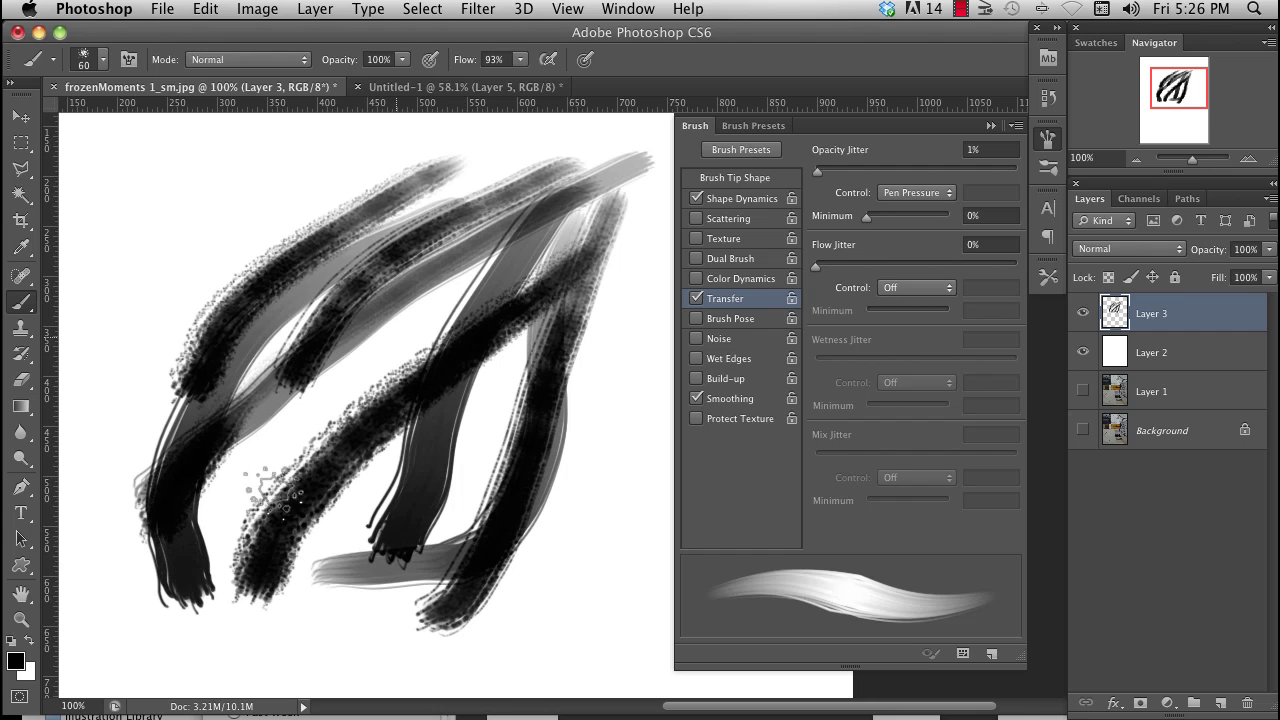
key(ctrl+e)
key(Delete)
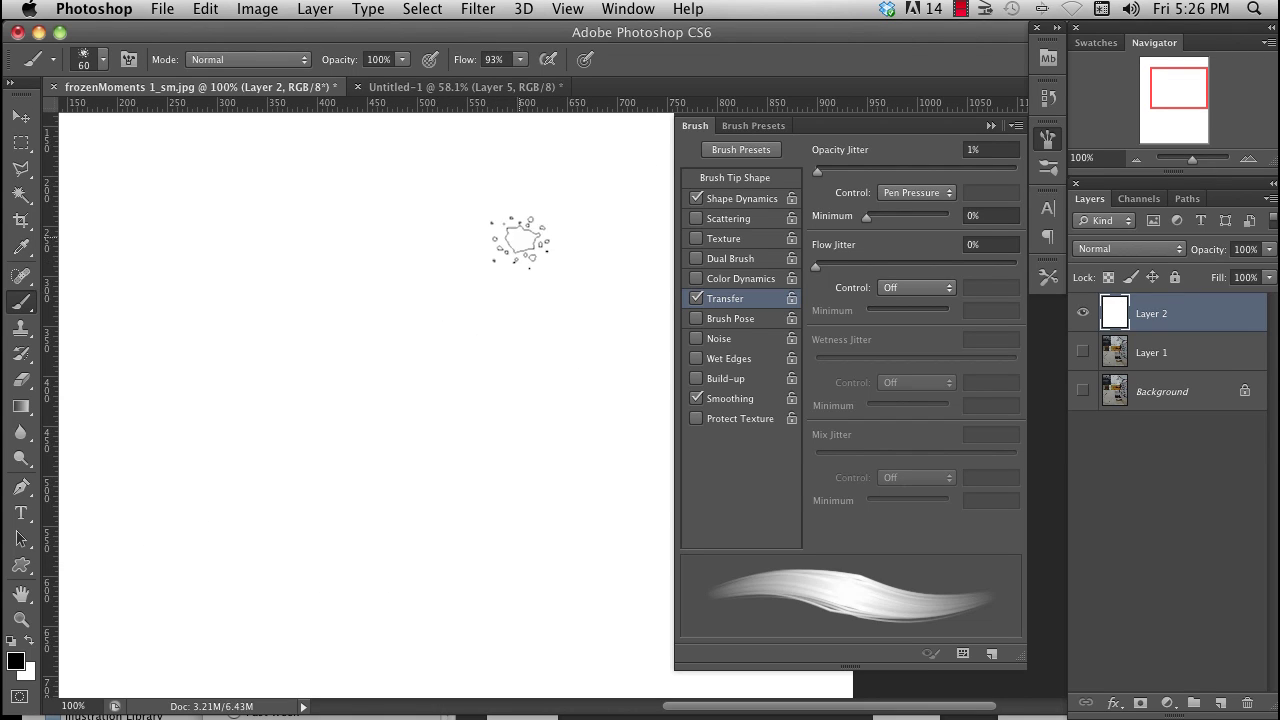
Step: Paint a grey and a dark diagonal stroke plus two scribble blobs on Layer 2
drag(585, 200, 158, 548)
mouse_move(588, 238)
mouse_down()
mouse_move(360, 465)
mouse_move(322, 568)
mouse_move(435, 578)
mouse_up()
drag(495, 445, 560, 485)
drag(360, 205, 410, 220)
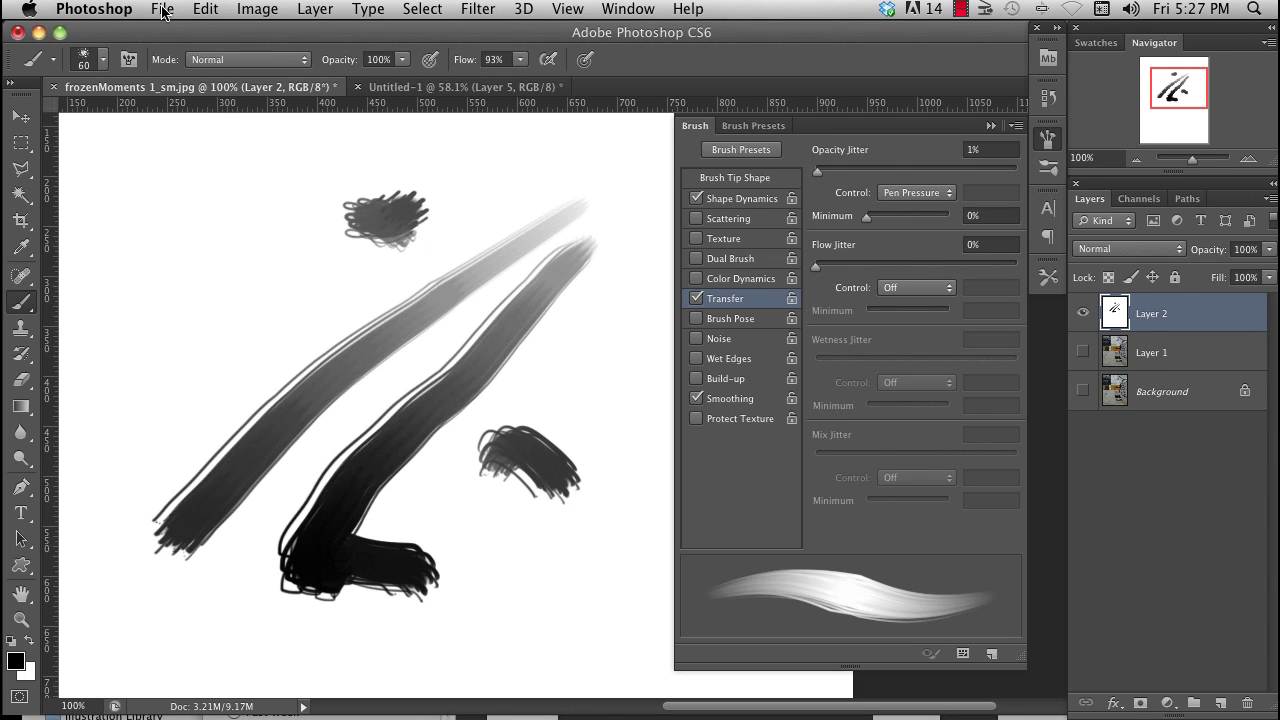
Step: Open the Preset Manager from Edit > Presets, showing the brush presets
click(207, 10)
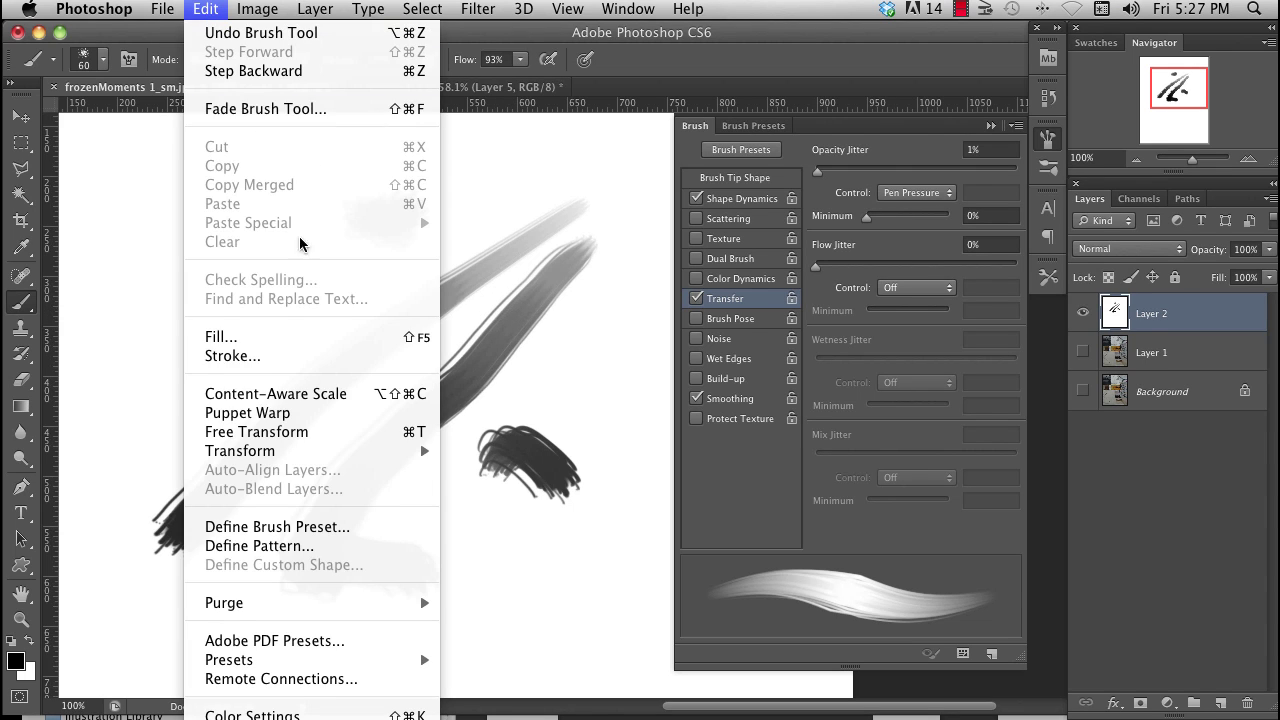
mouse_move(320, 660)
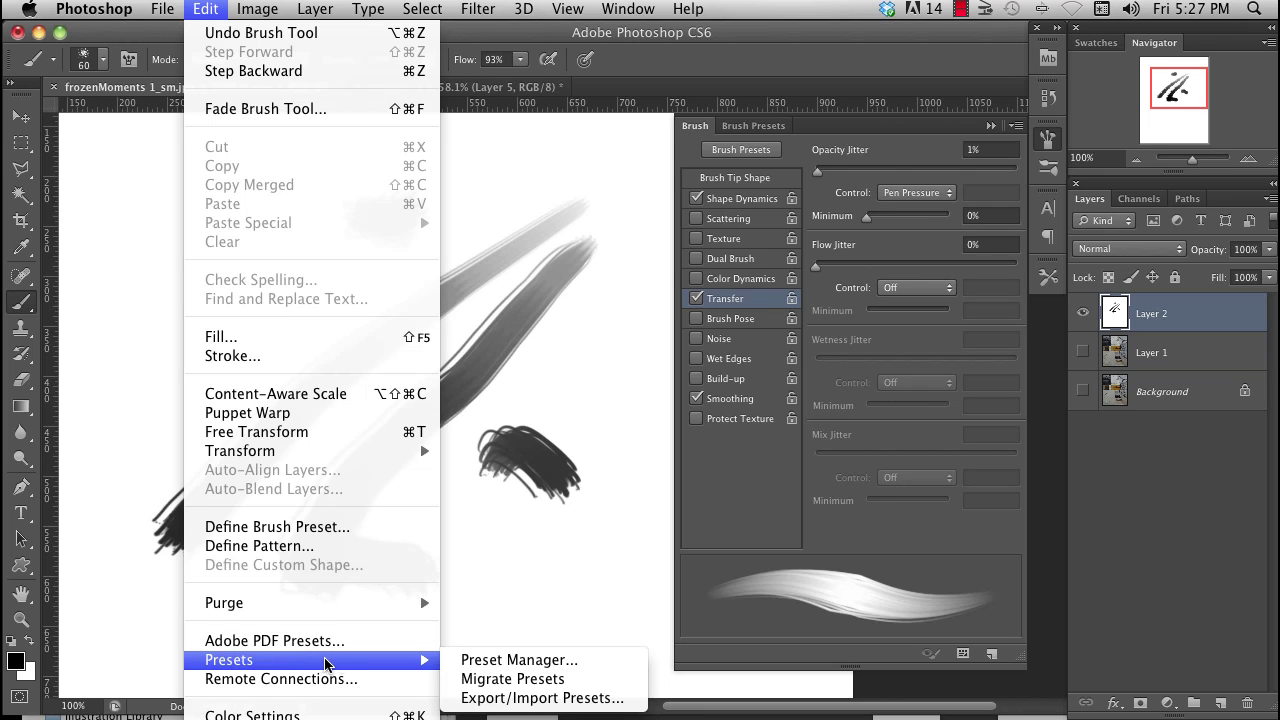
click(537, 668)
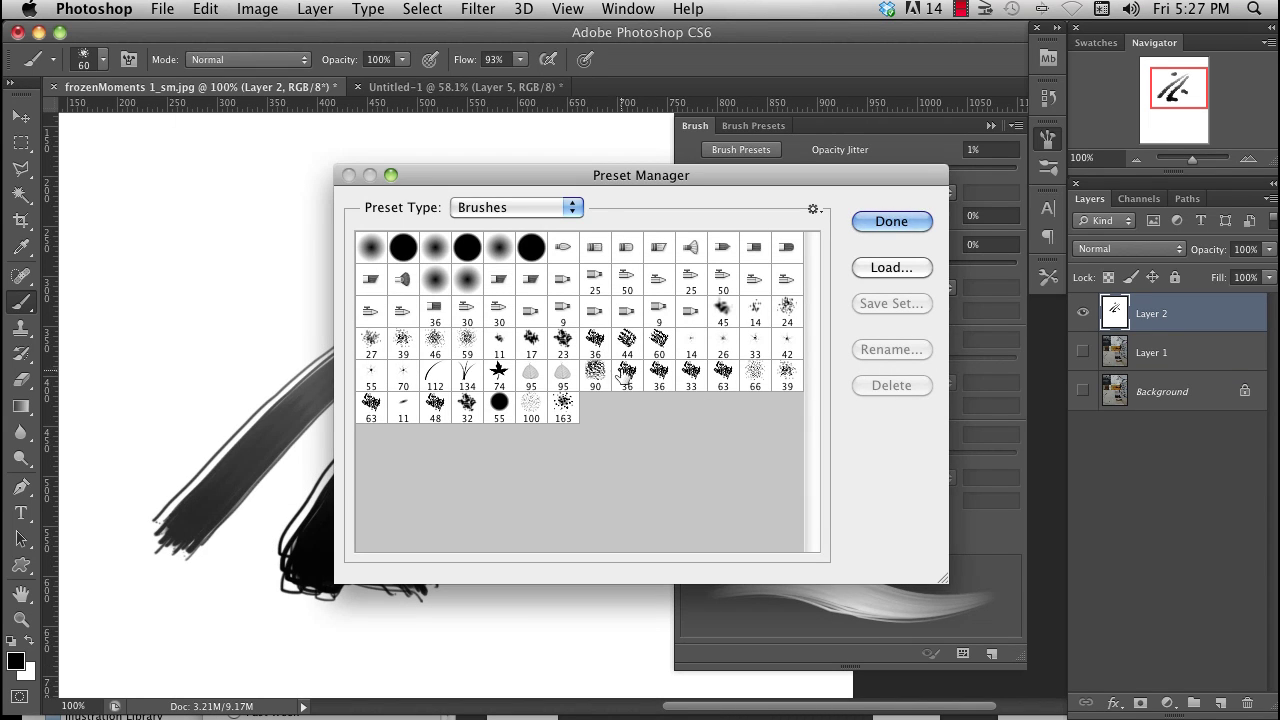
Step: Delete the 163 px brush preset in the Preset Manager
click(566, 408)
click(565, 406)
click(891, 386)
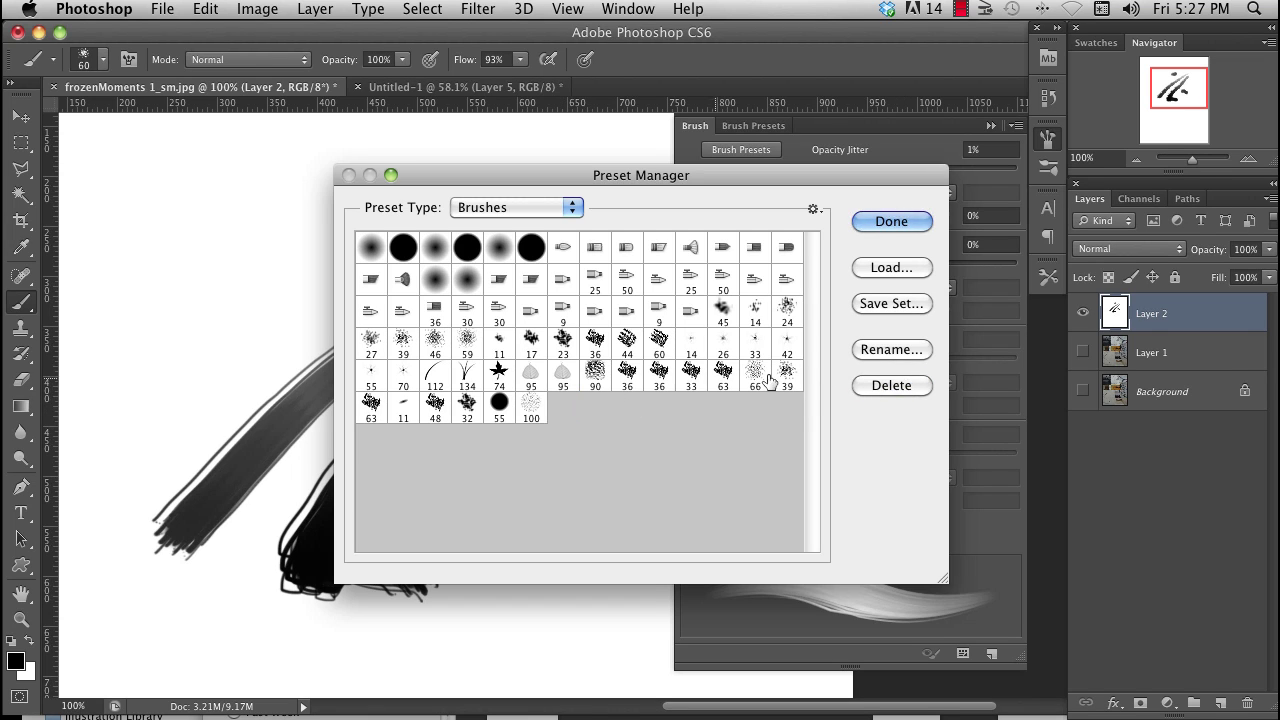
Step: Select brush presets 55 through 100 and add presets 44 and 45 to the selection
click(522, 408)
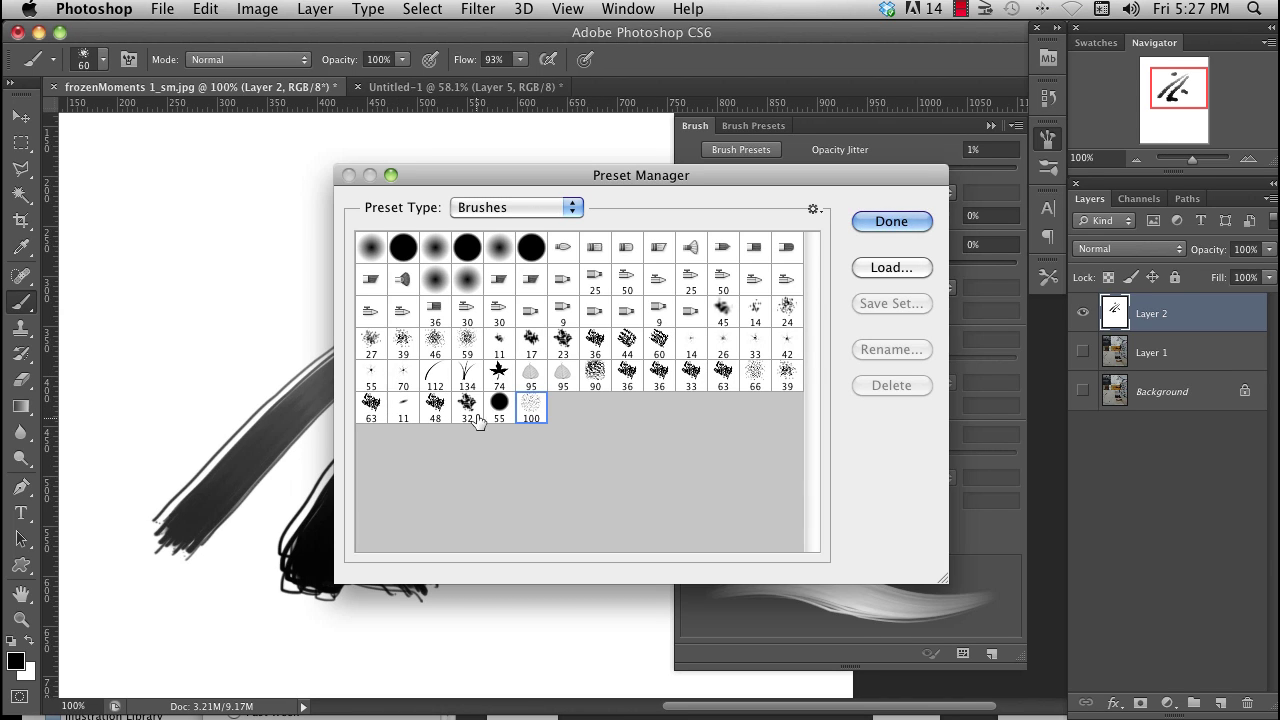
shift+click(371, 380)
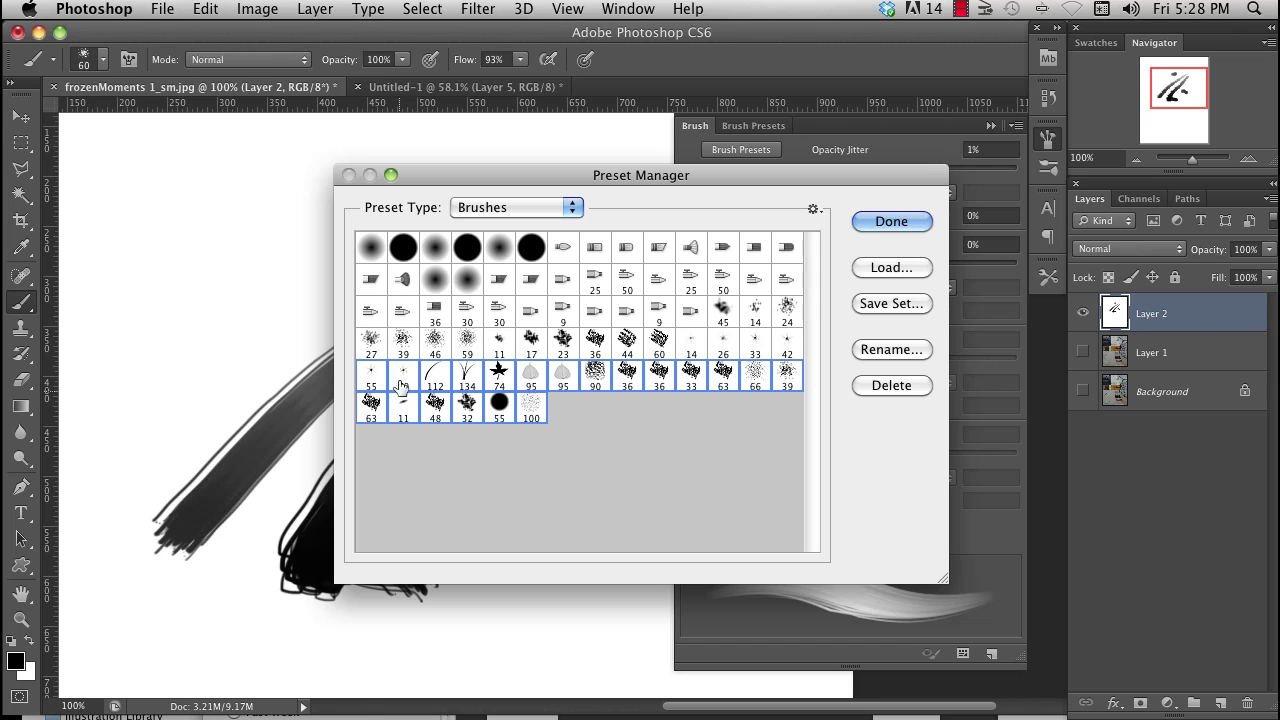
super+click(626, 311)
super+click(628, 343)
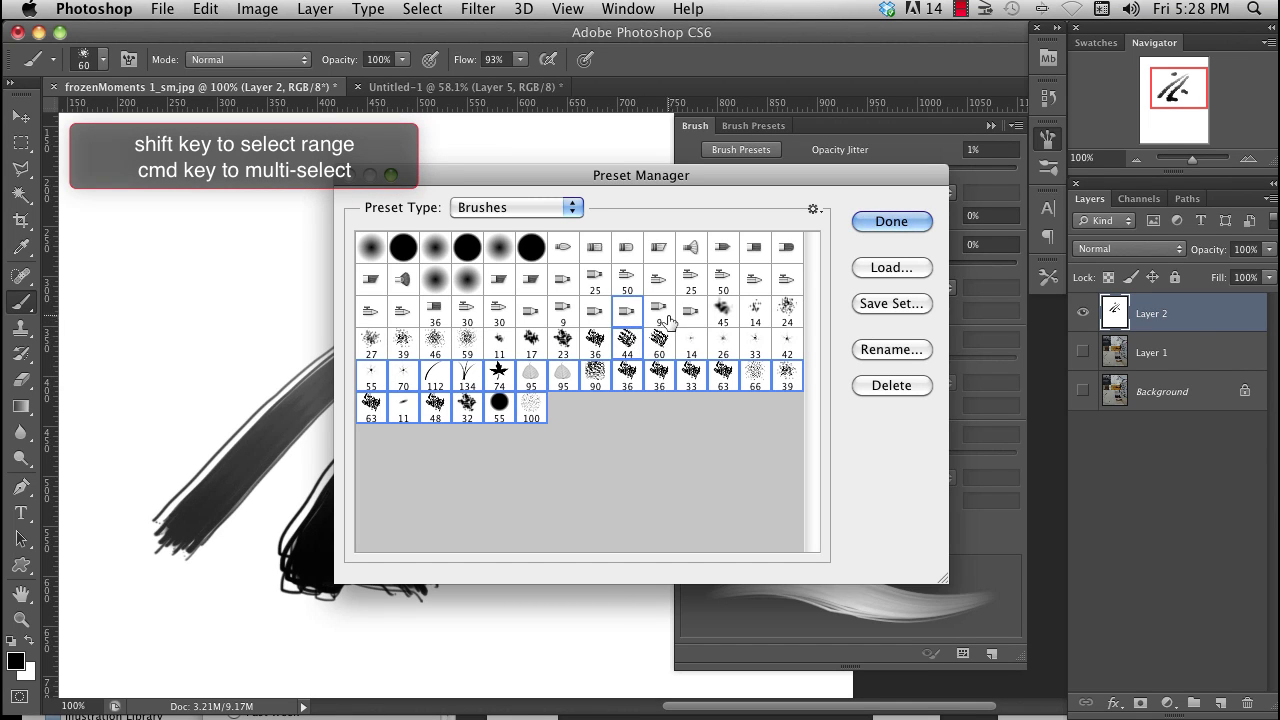
super+click(722, 311)
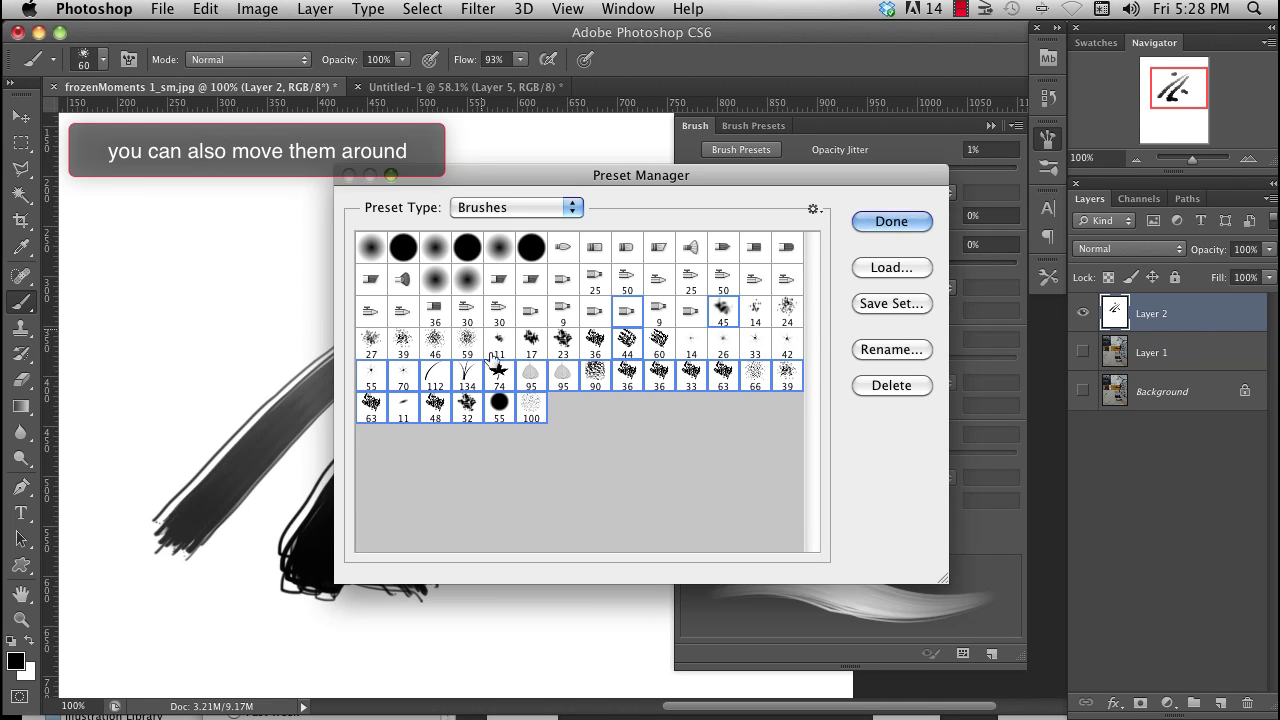
click(578, 205)
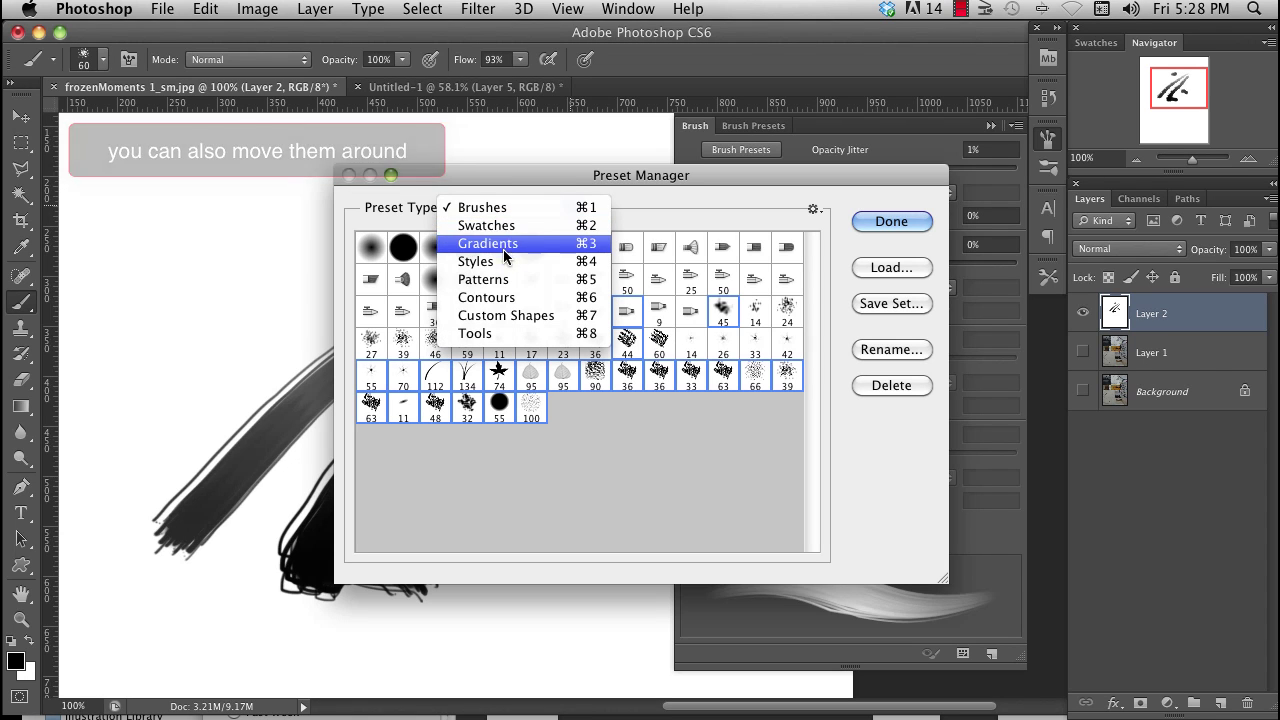